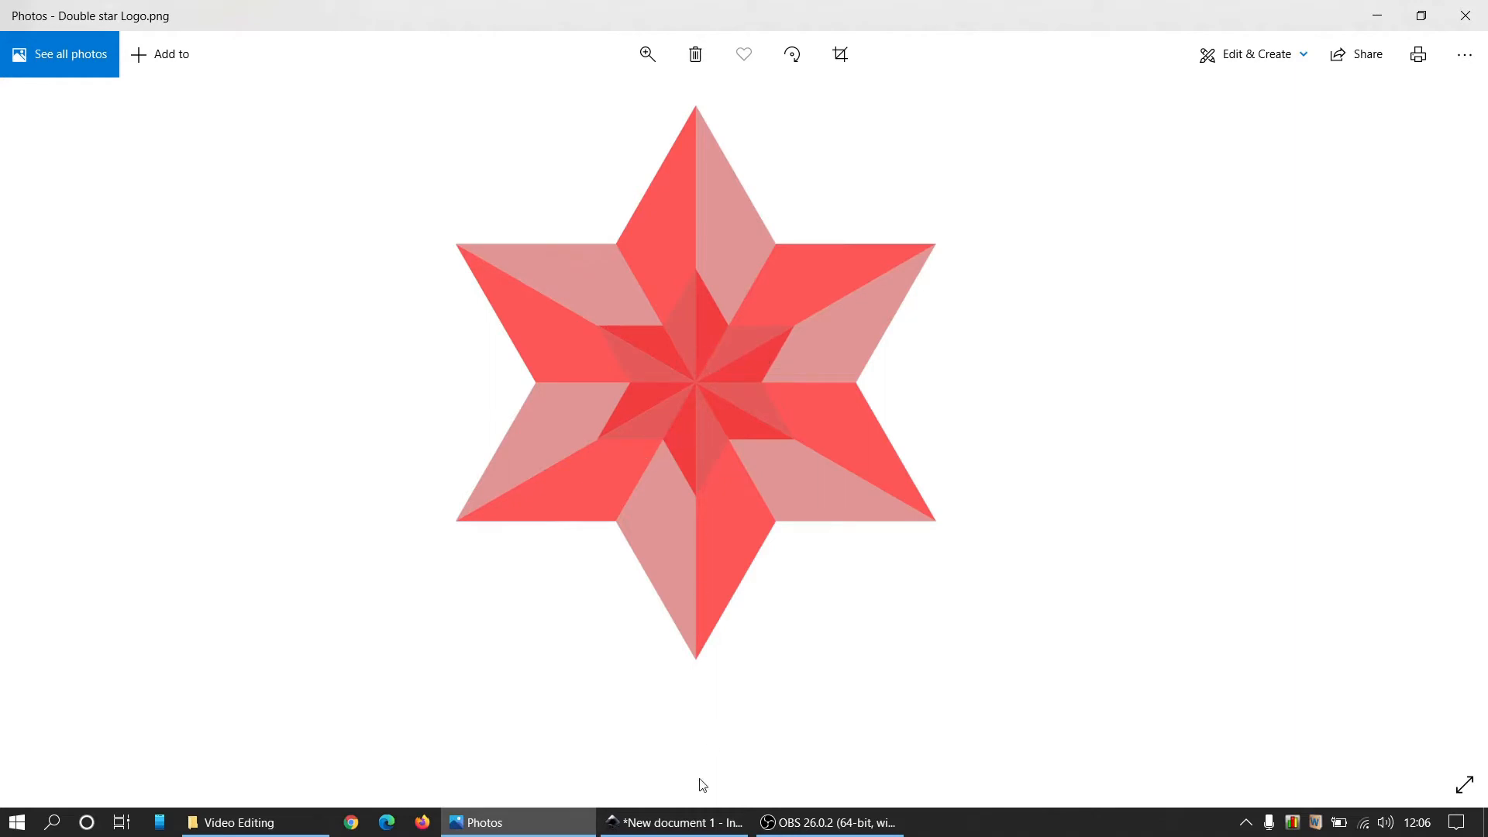
- Switch to Inkscape and draw a square about 91.5 mm wide in the upper part of the page
left_click(698, 820)
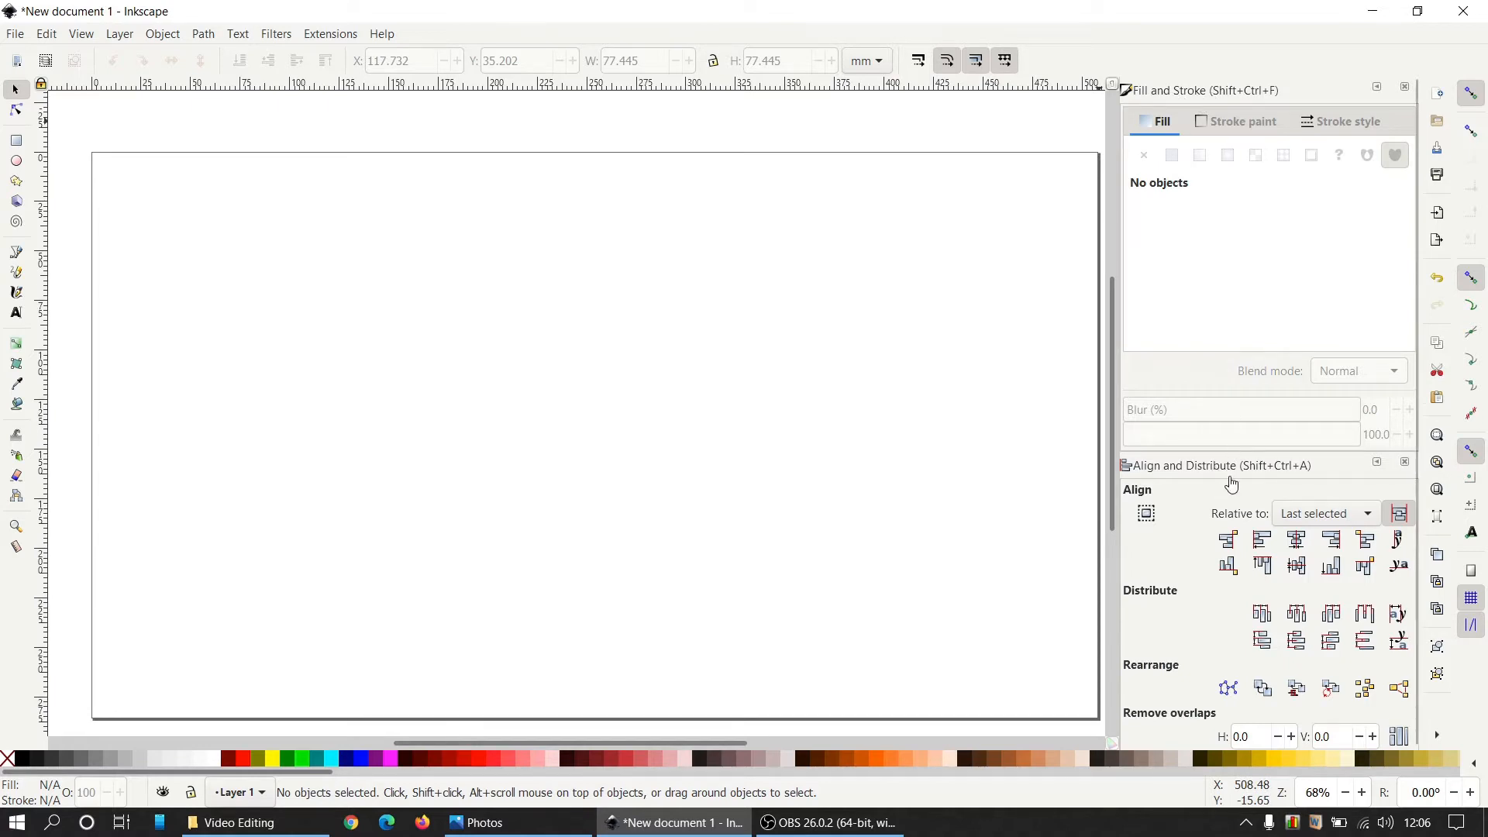
left_click(18, 145)
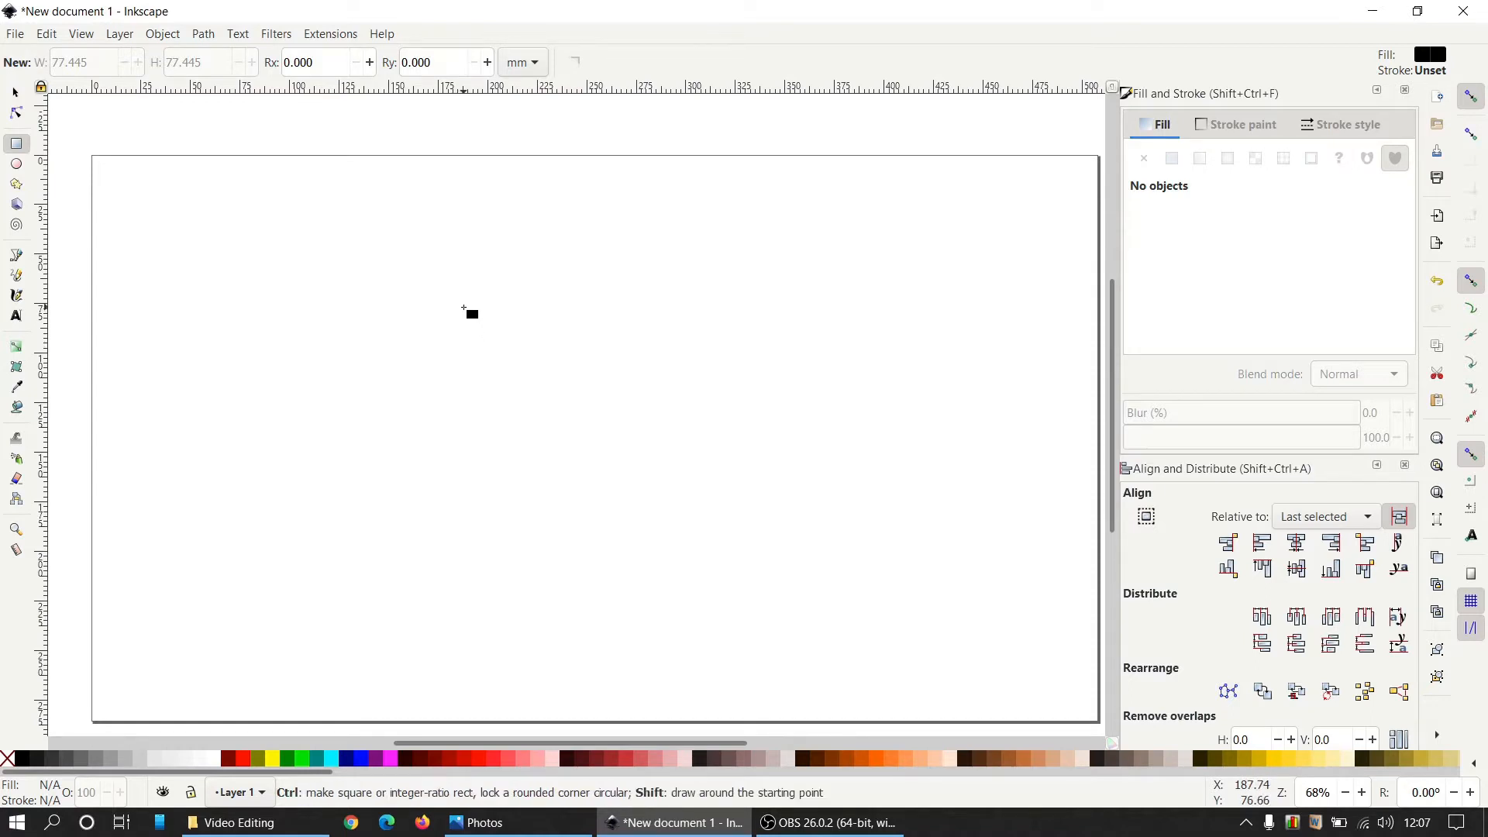
mouse_move(465, 306)
left_mouse_down()
mouse_move(506, 362)
mouse_move(596, 399)
mouse_move(564, 393)
left_mouse_up()
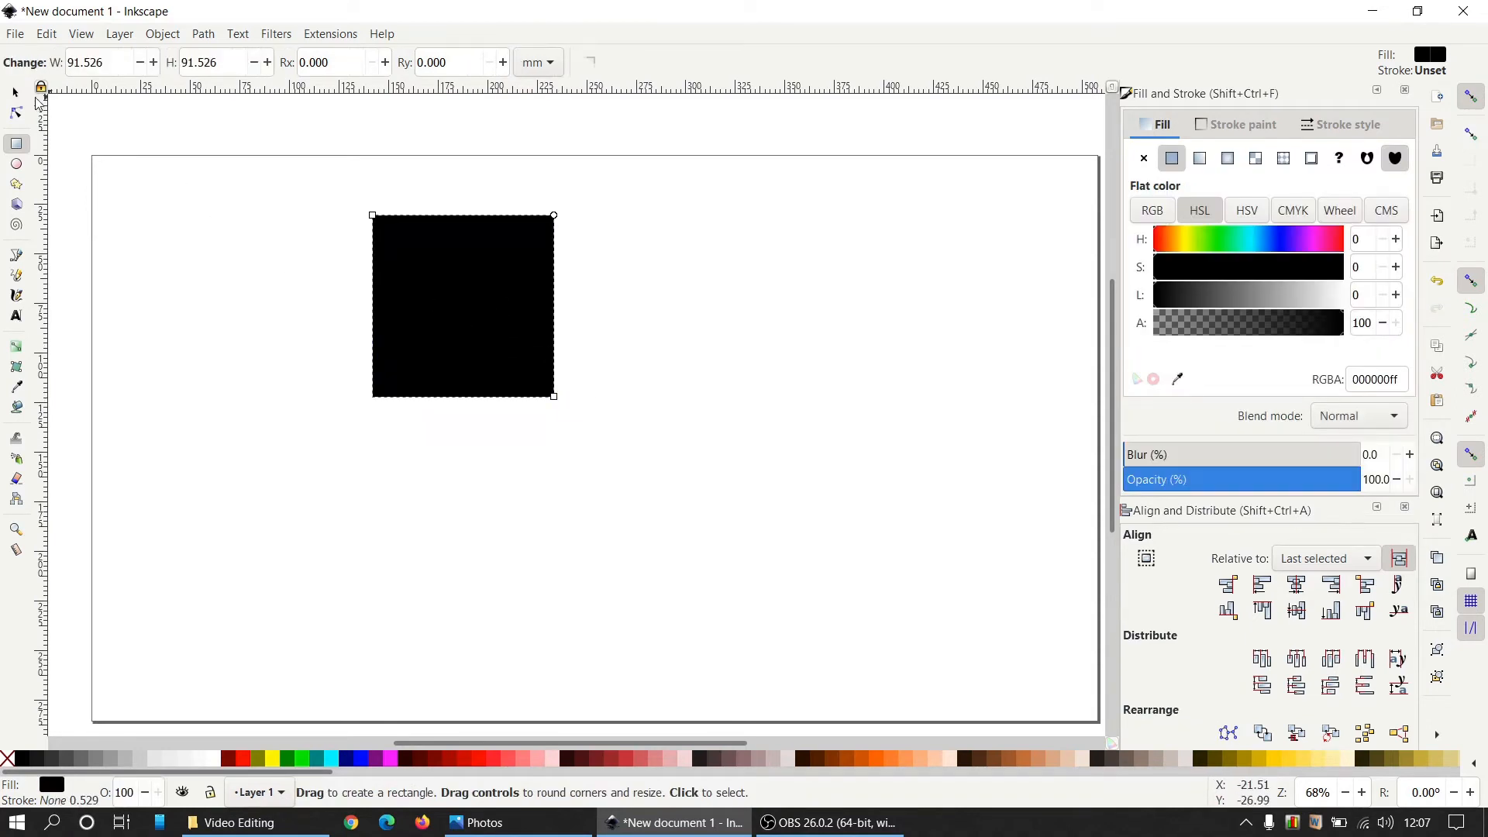
- Rotate the square 45° into a diamond and lower its opacity to about 55%
left_click(14, 94)
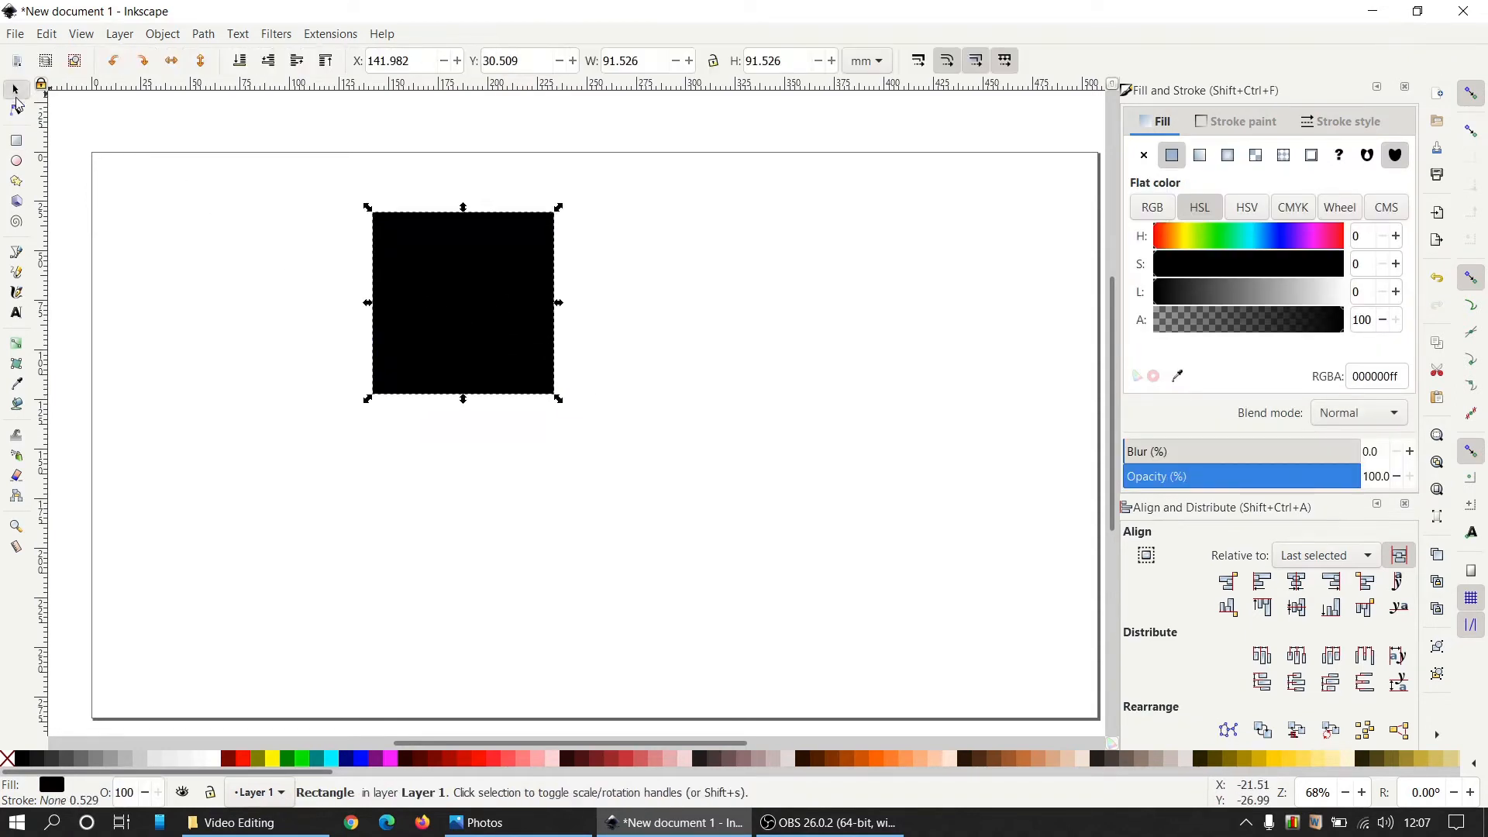
left_click(456, 310)
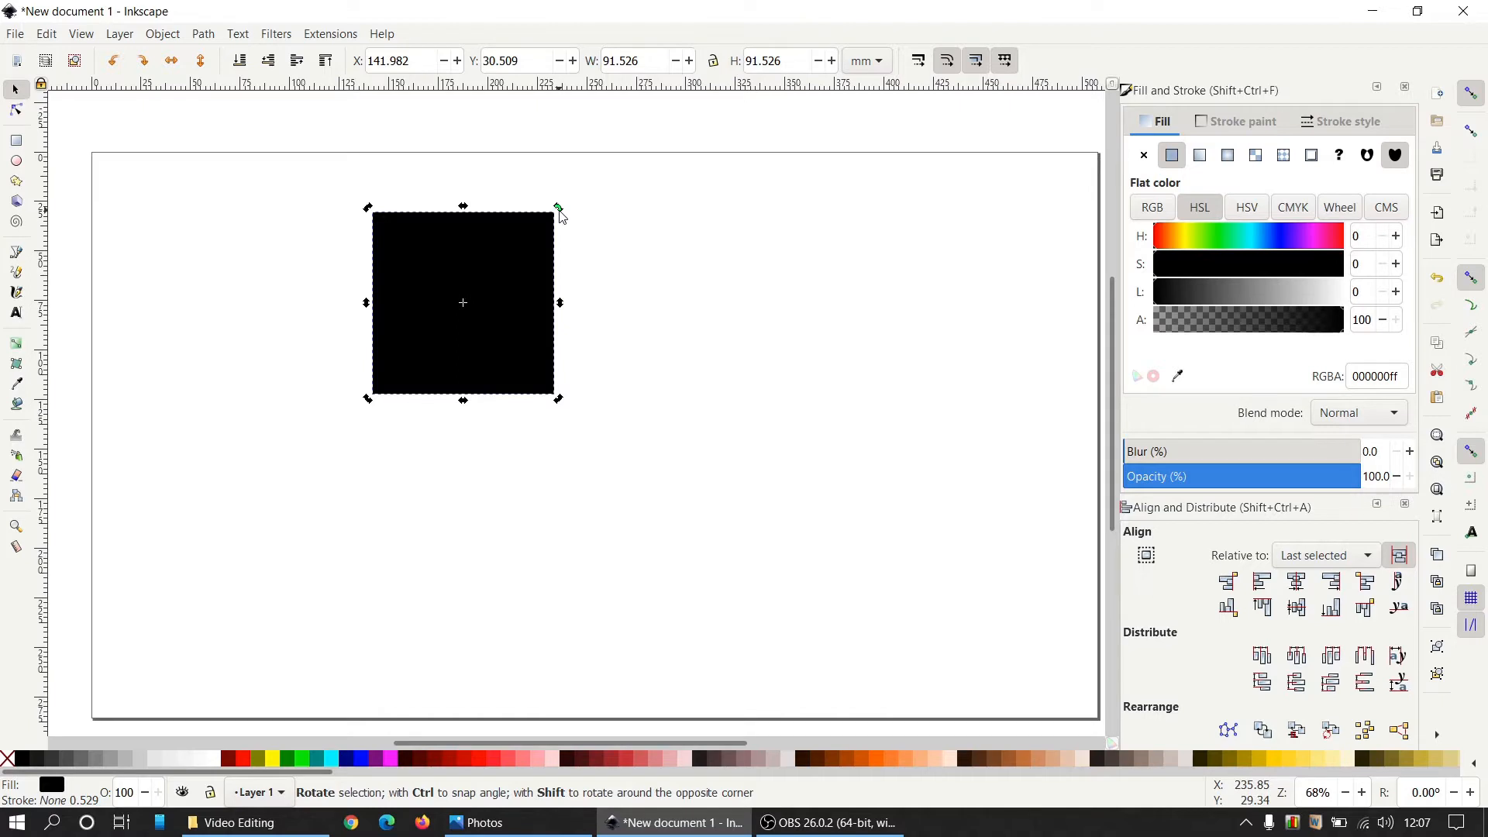
left_click_drag(559, 208, 586, 320)
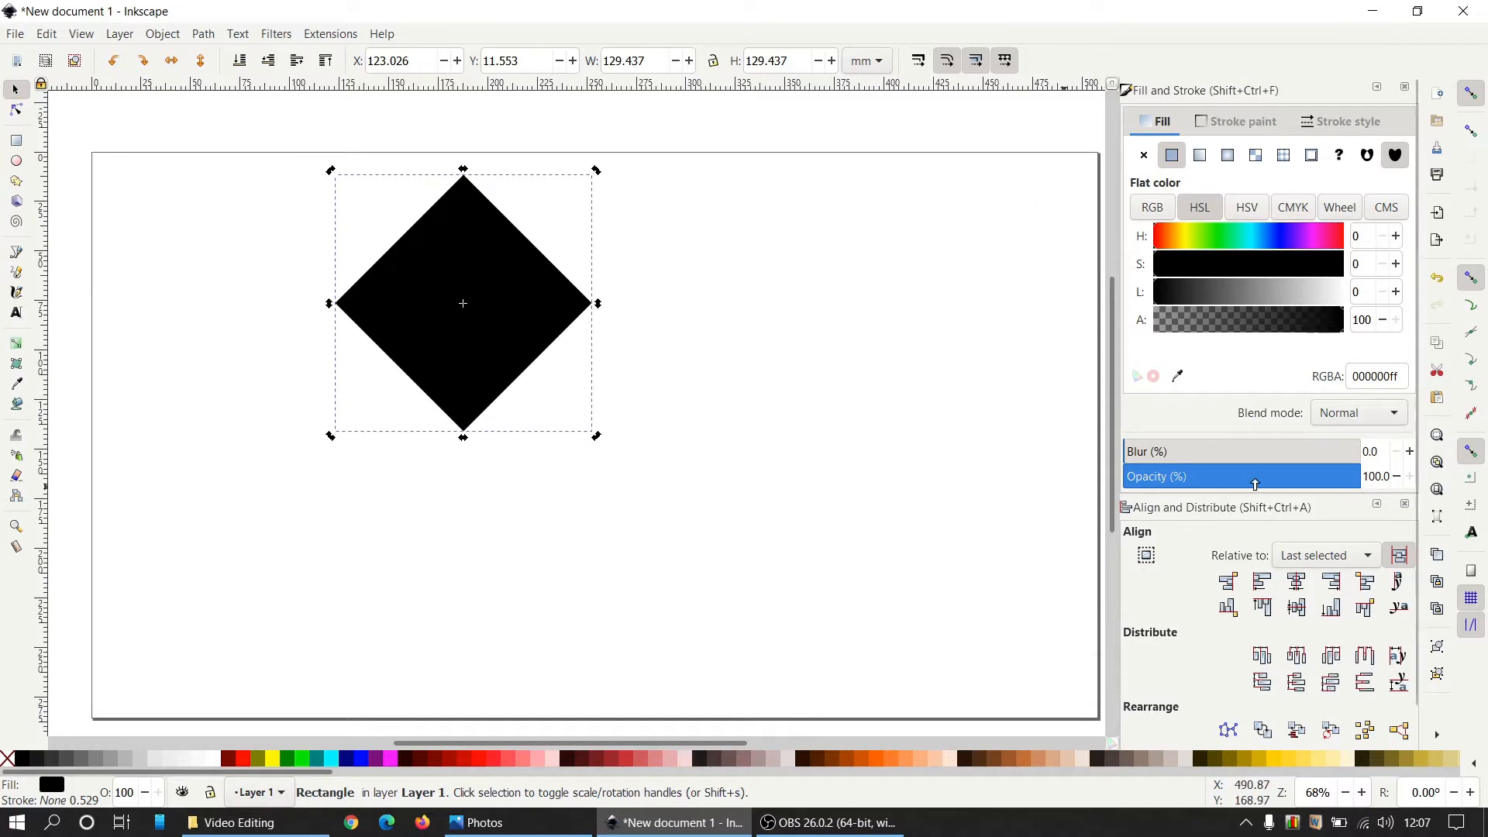
left_click(1255, 483)
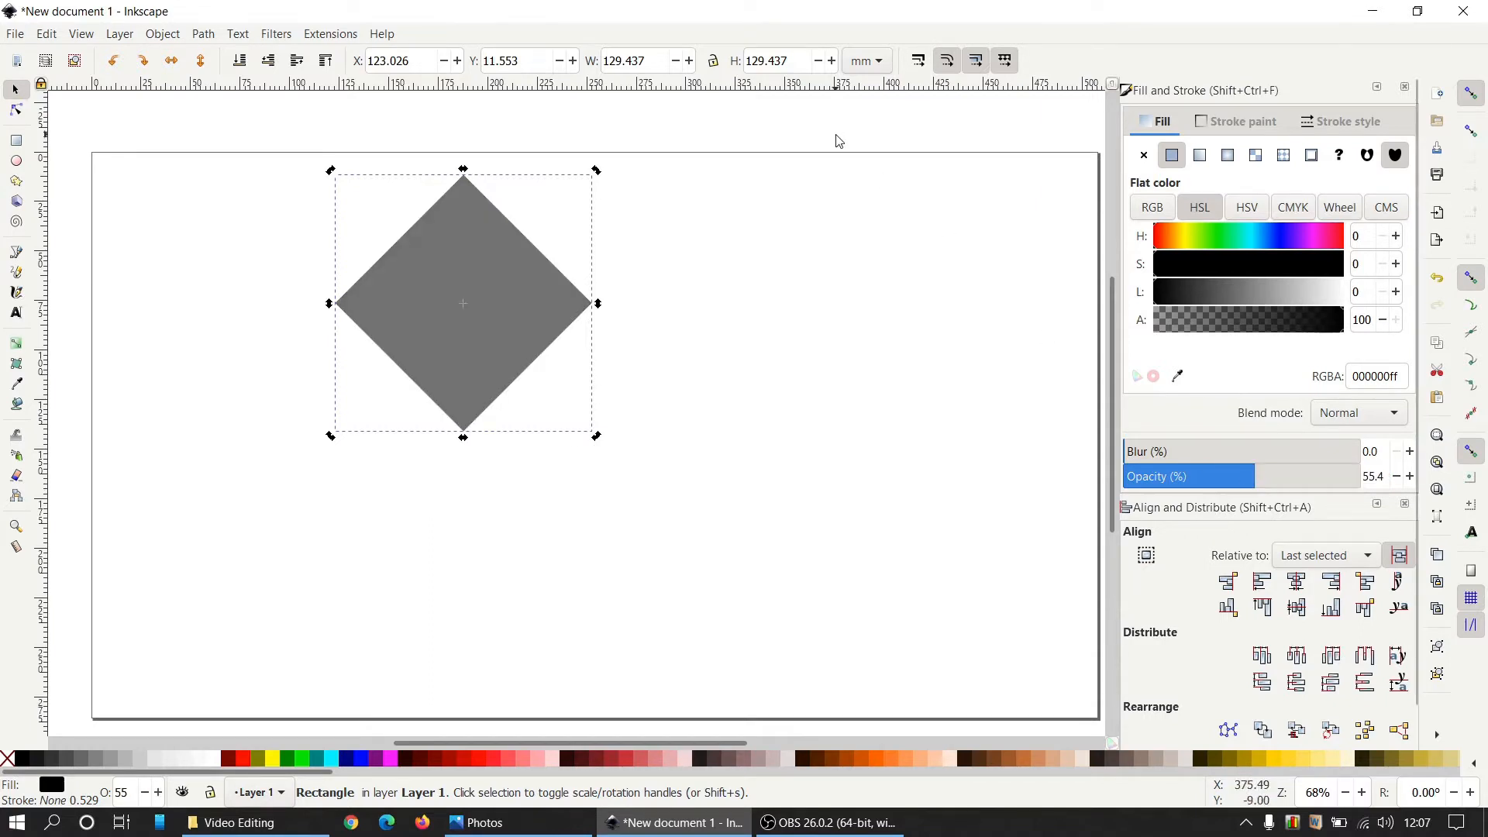
- Switch the size units to px and resize the diamond to 150 px wide and 260 px high
left_click(866, 60)
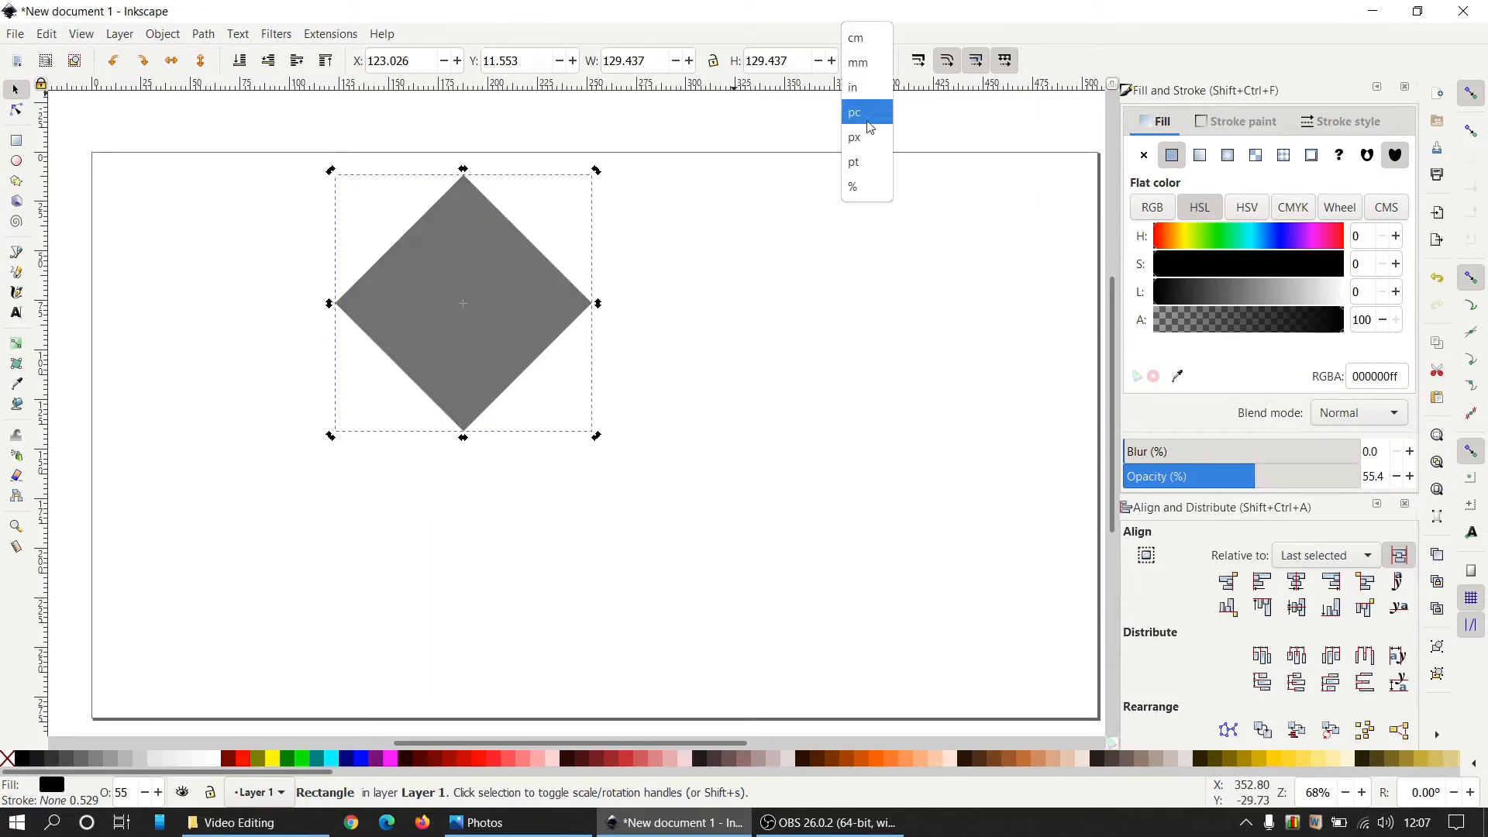
left_click(869, 141)
left_click_drag(659, 62, 522, 64)
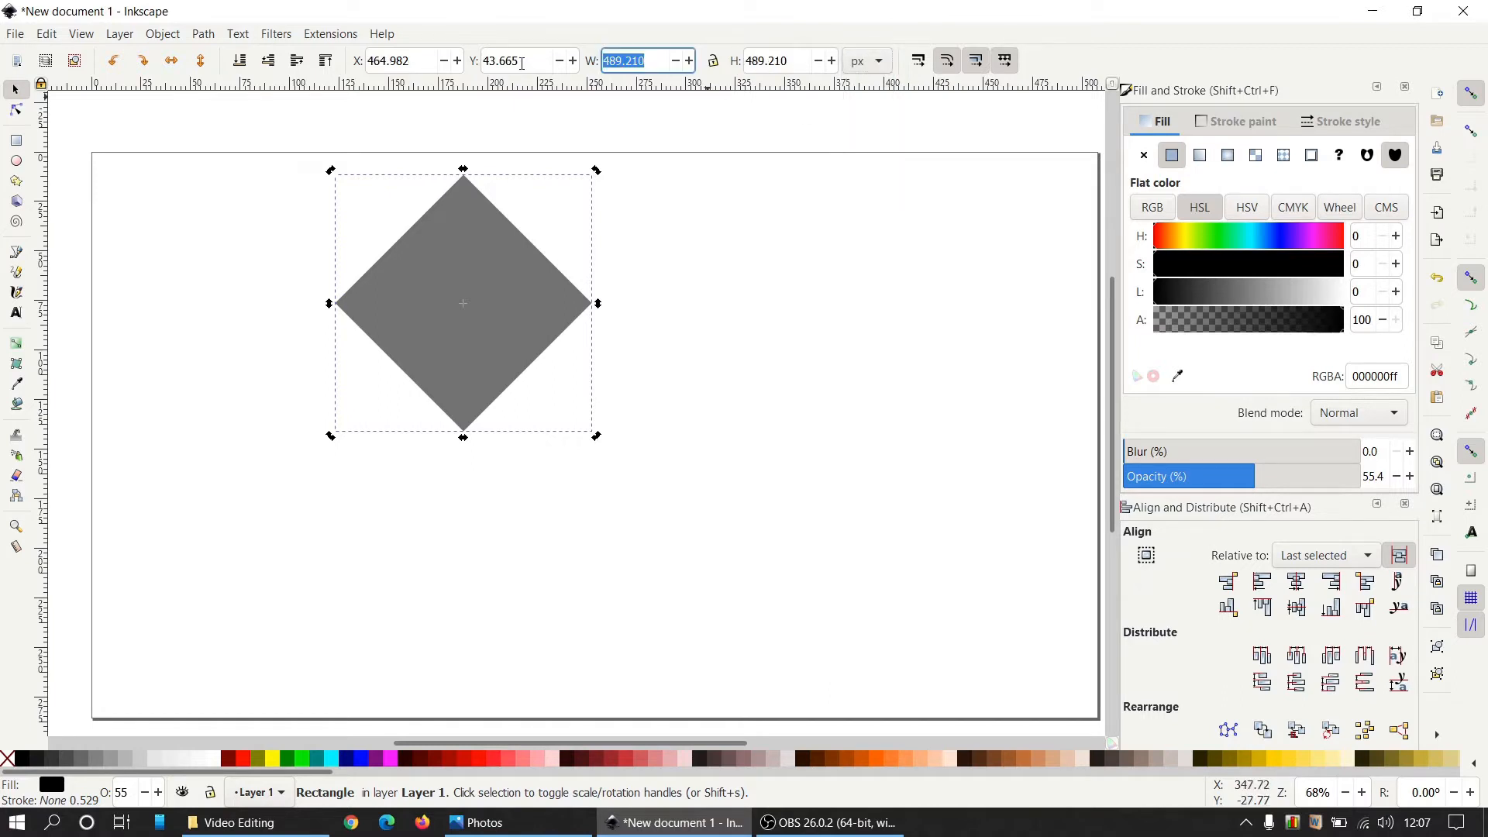
type("150")
key("Tab")
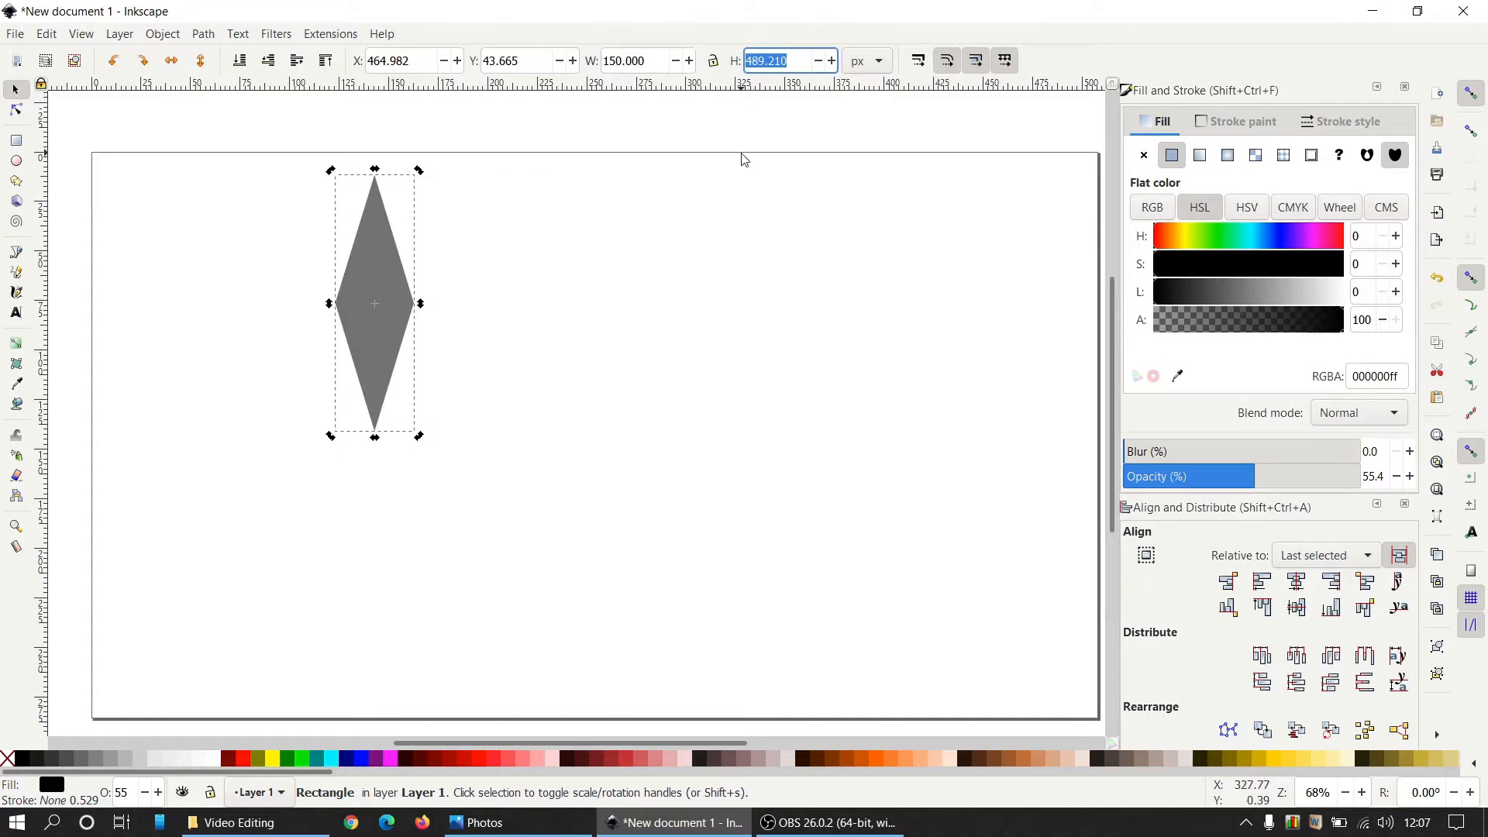
type("260")
key("Return")
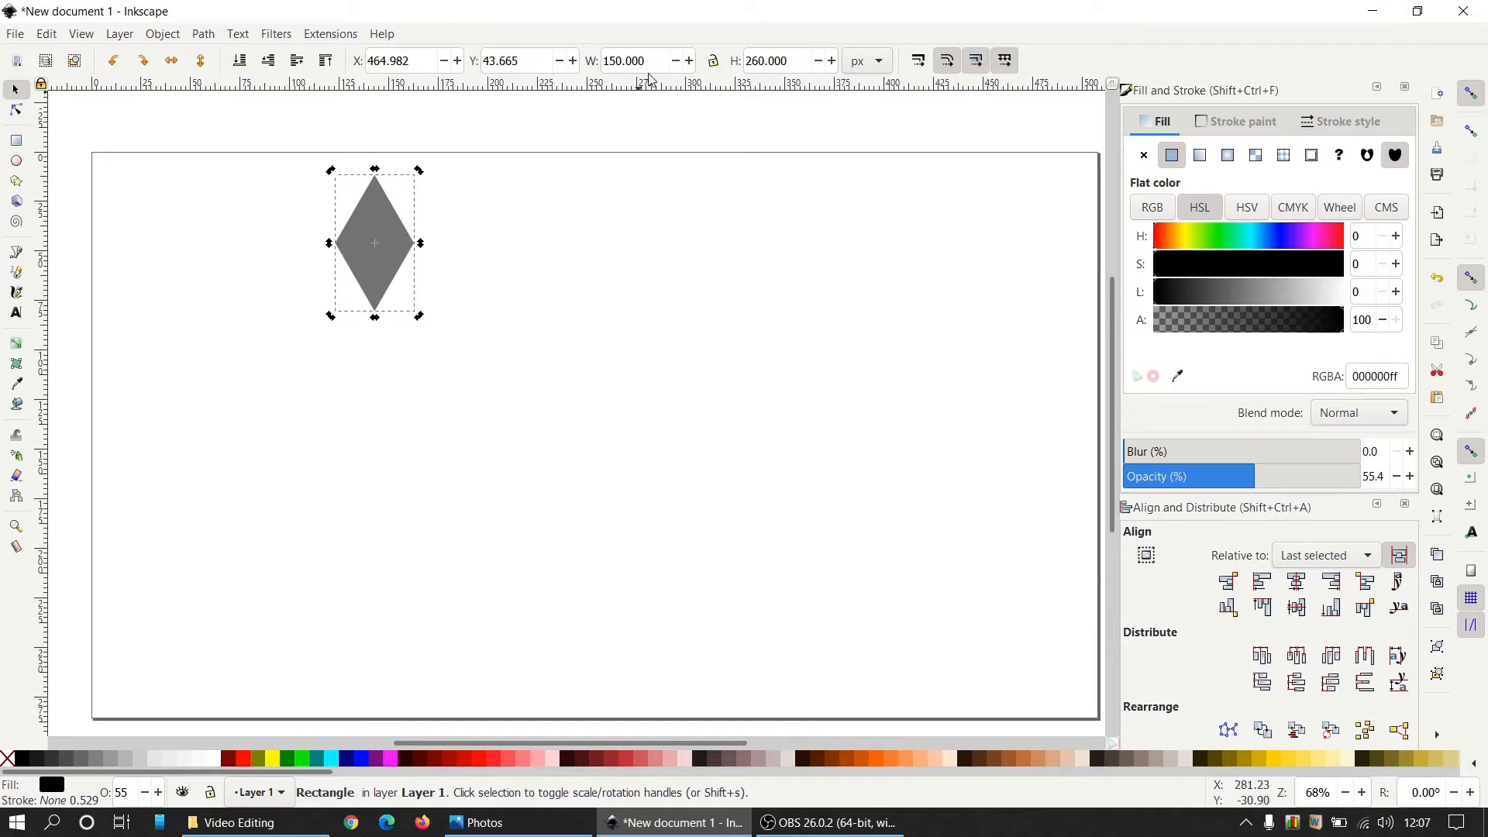
- Check the reference star image and move the diamond near the page's middle, to about X 780, Y 246 px
left_click_drag(388, 232, 606, 345)
left_click(522, 833)
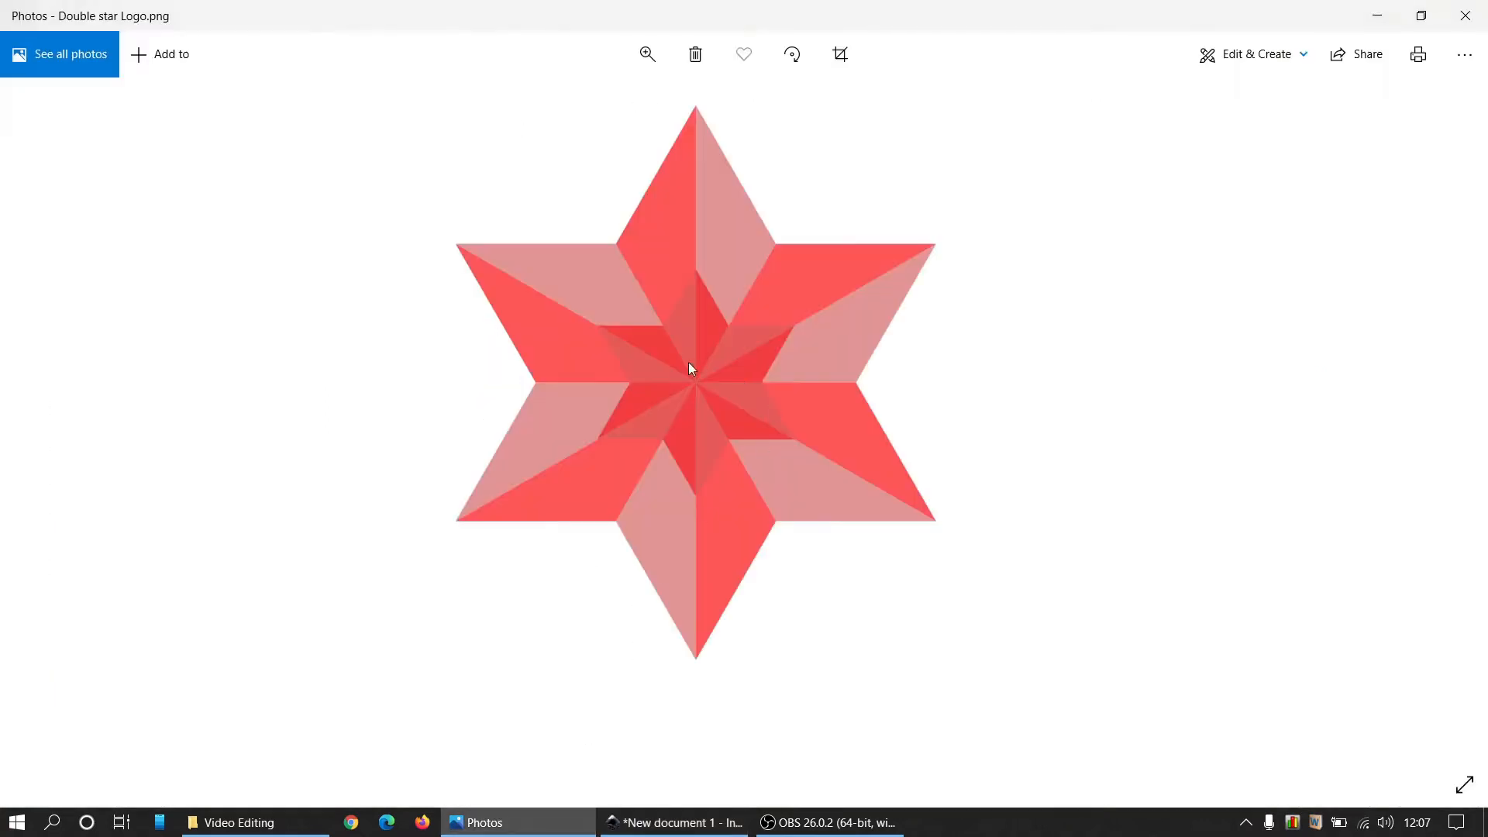
left_click(1378, 15)
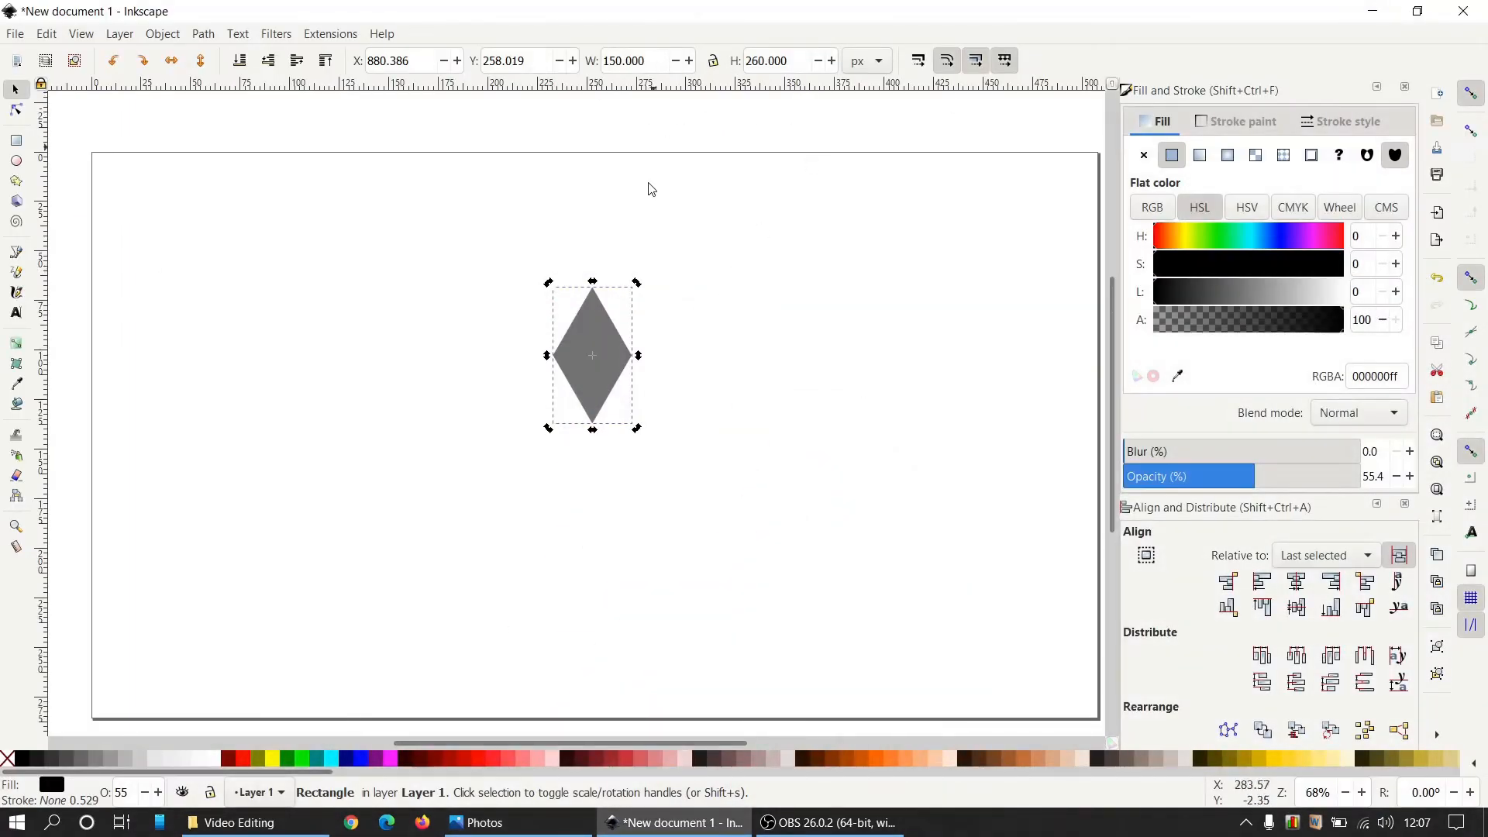
scroll(614, 392, "up", 2)
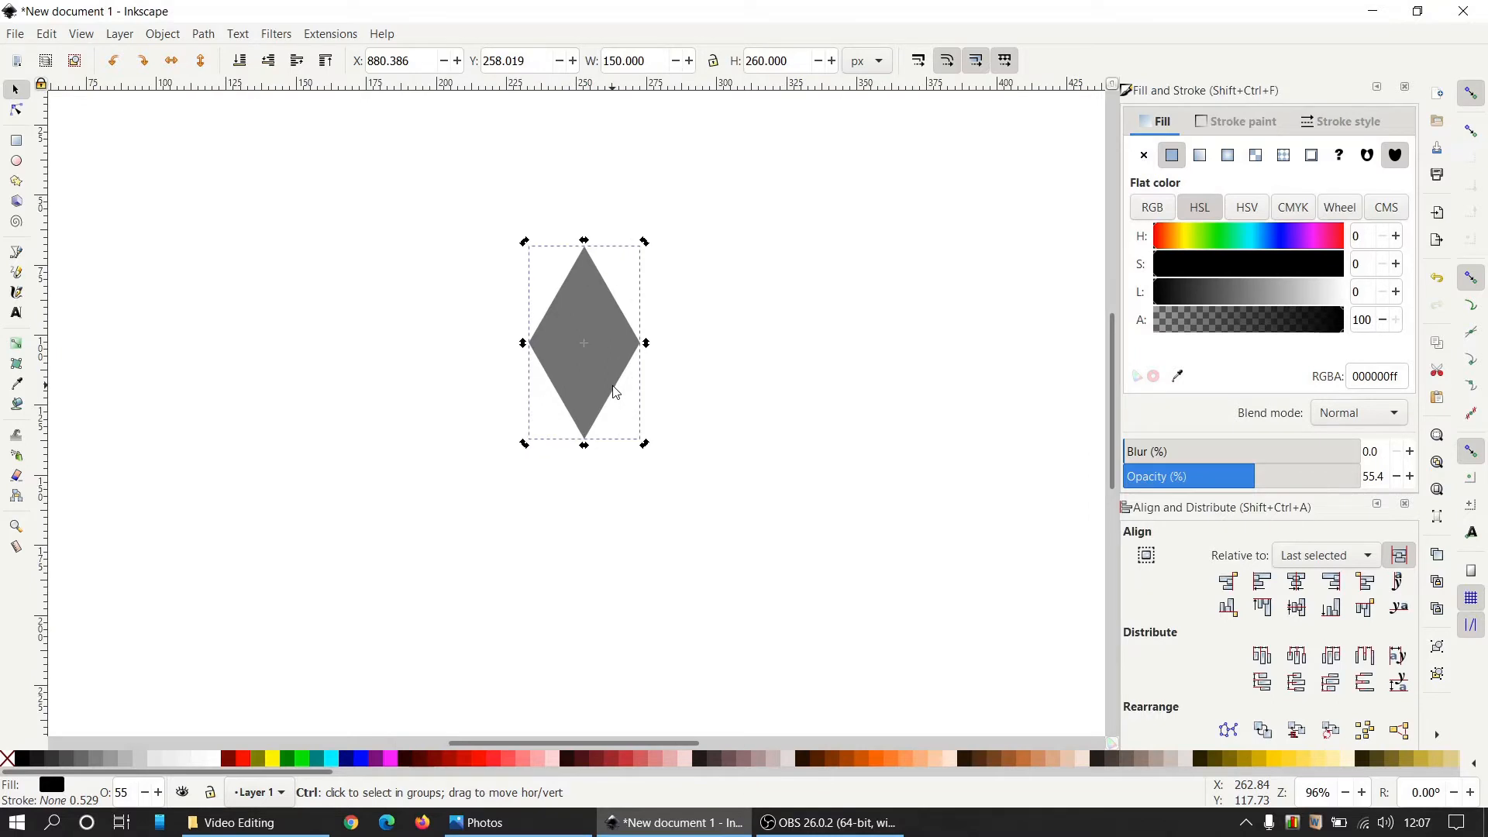
left_click_drag(565, 349, 459, 338)
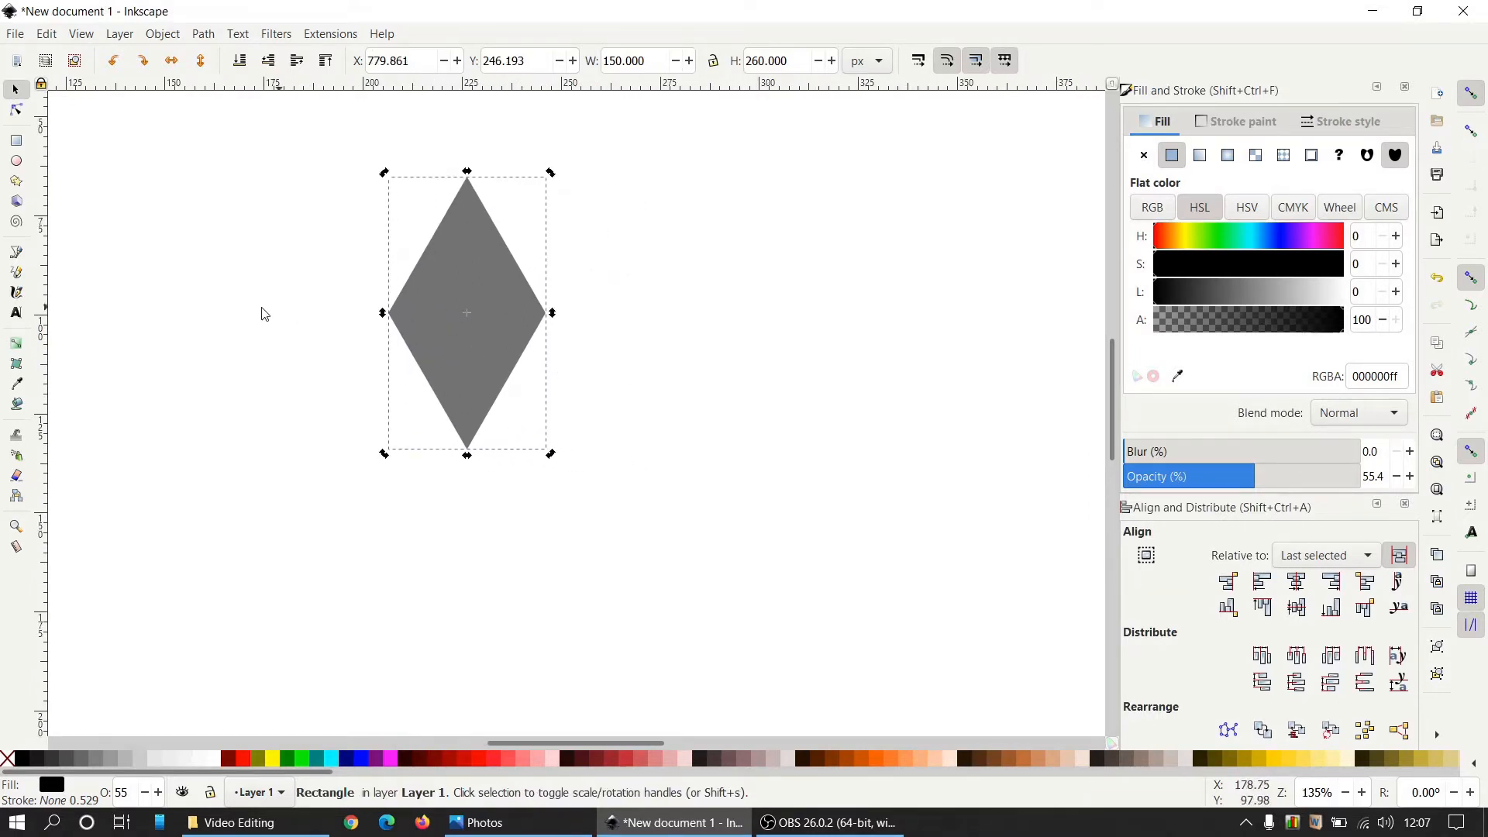
- Enable snapping to cusp nodes and draw a closed straight-sided path through the diamond's top and bottom corners, enclosing its right half
left_click(17, 254)
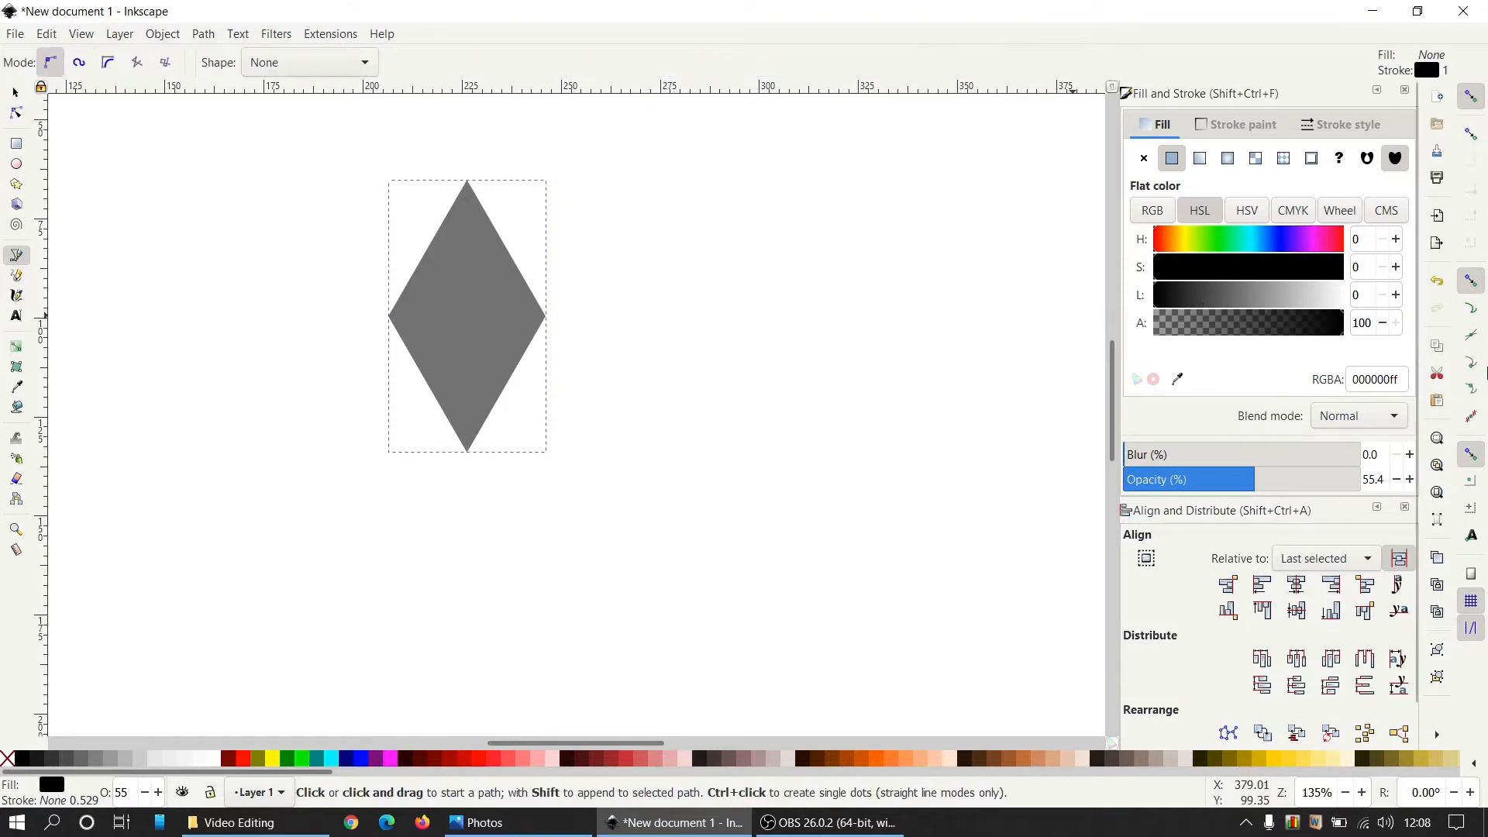
left_click(1476, 370)
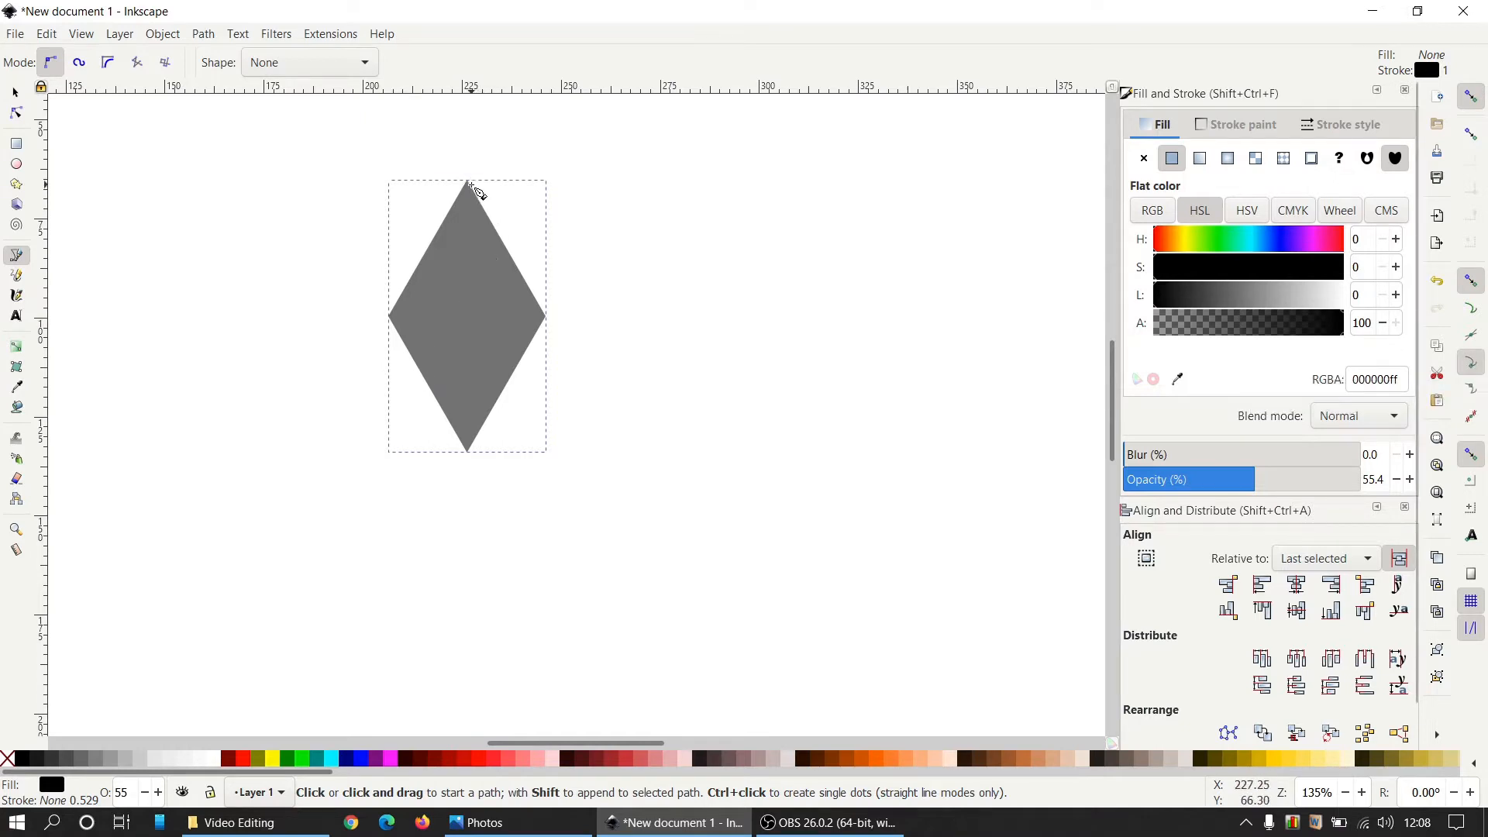
left_click(469, 184)
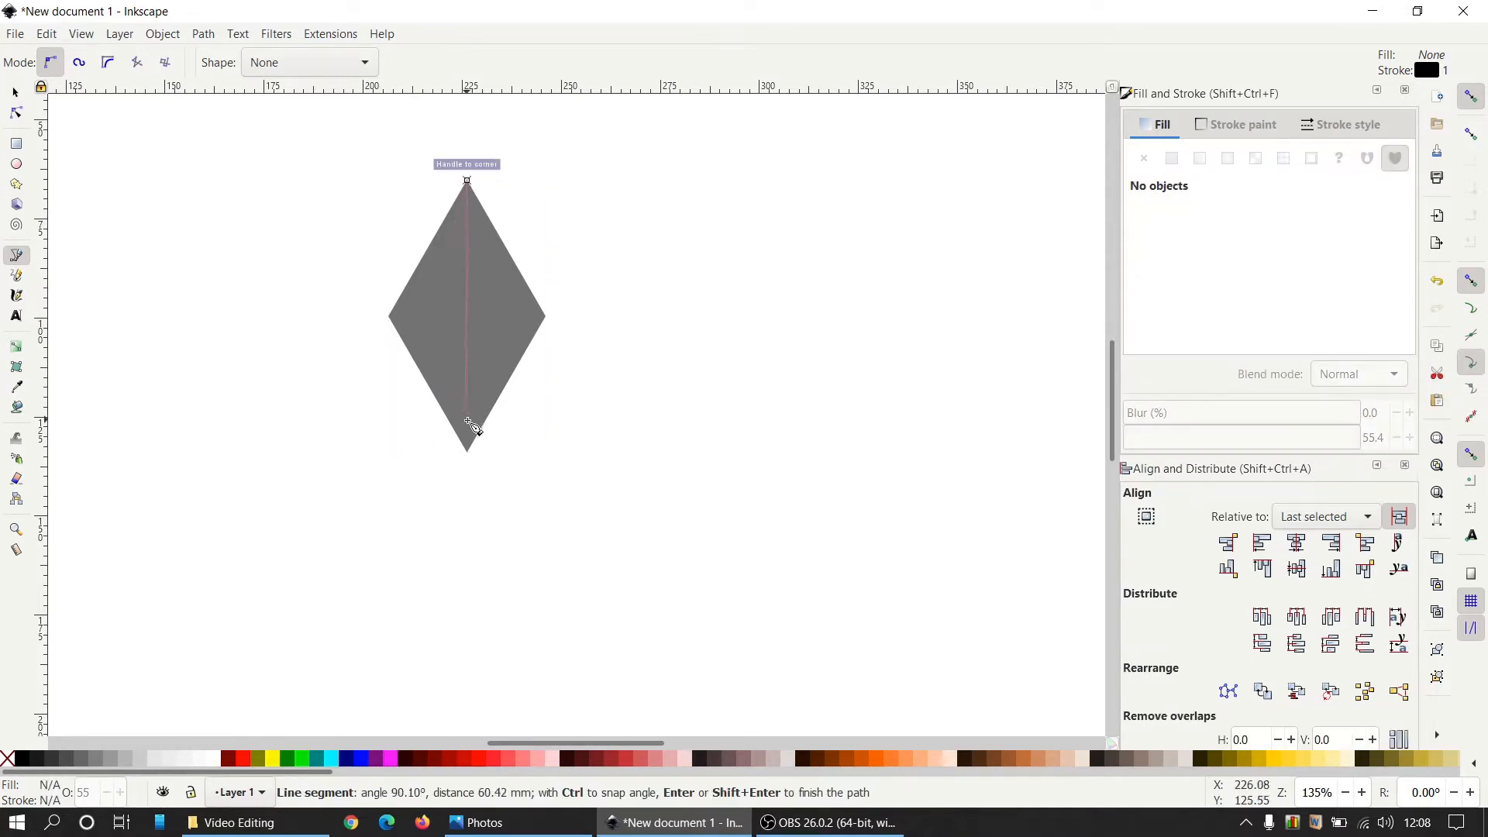
left_click(467, 450)
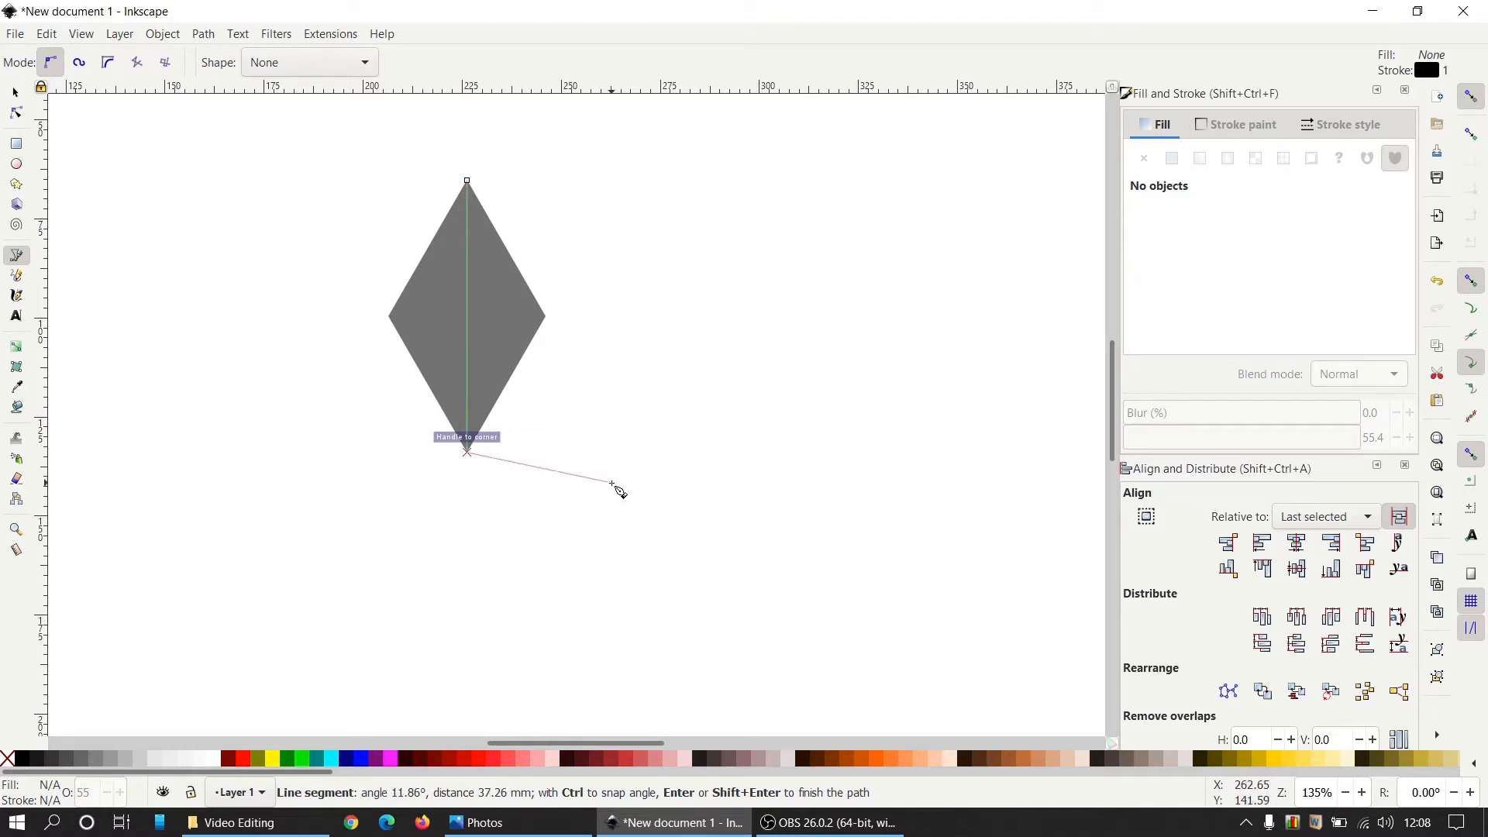
left_click(612, 482)
left_click(697, 397)
left_click(689, 306)
left_click(632, 251)
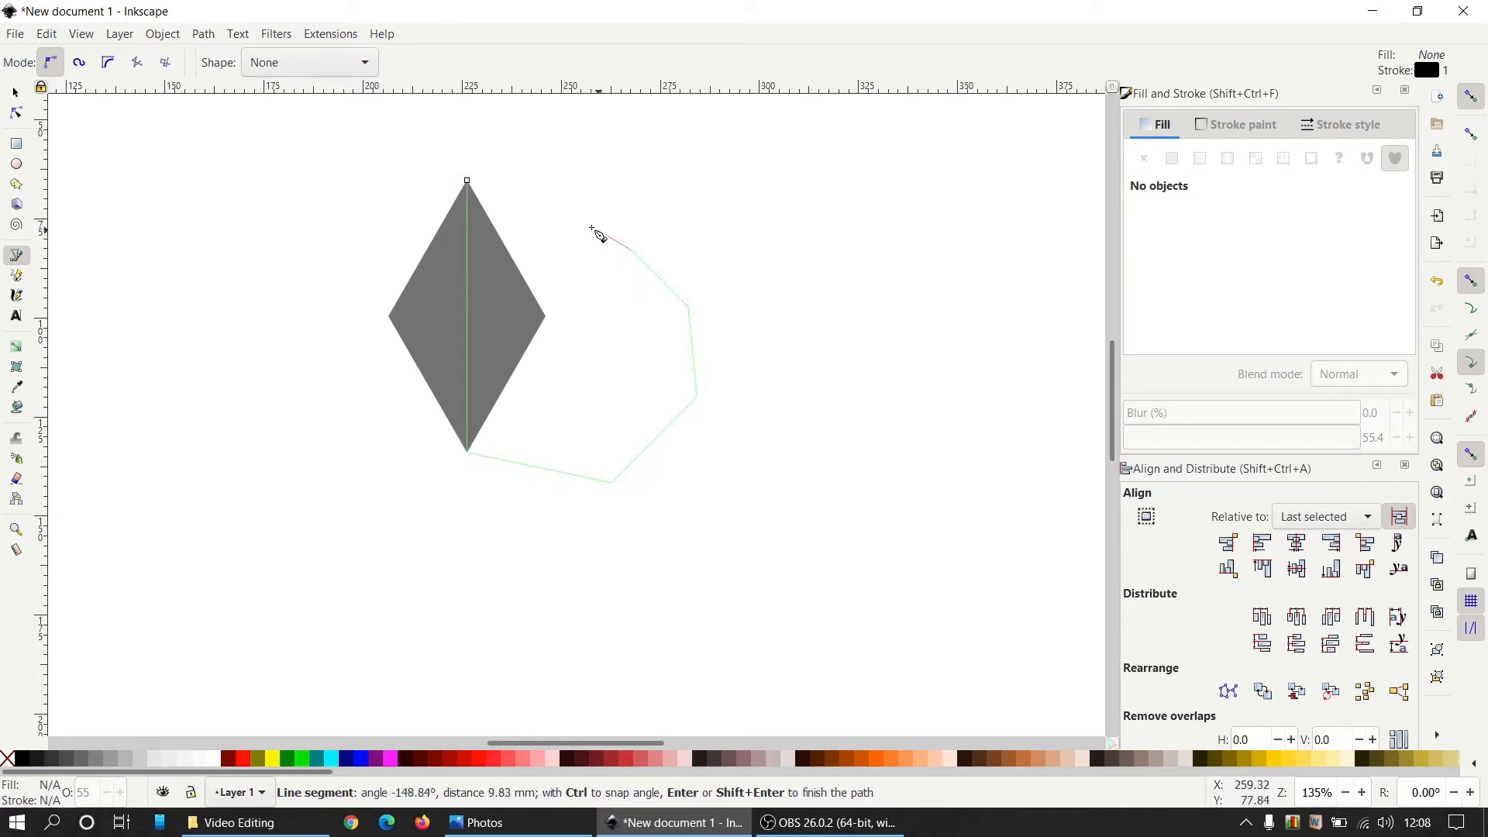
left_click(542, 200)
left_click(471, 183)
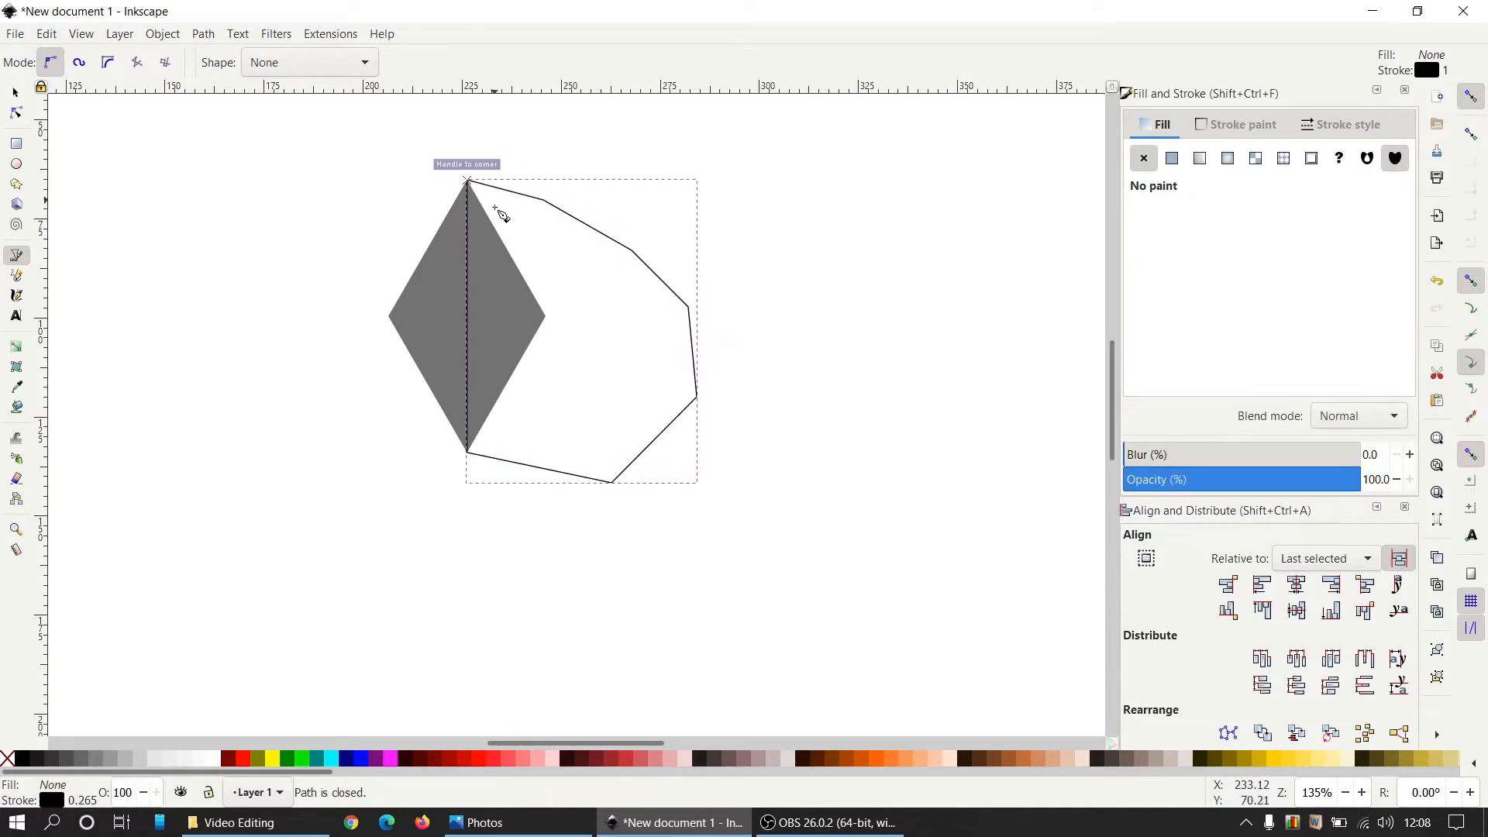
- Cut away the diamond's right half by subtracting the drawn path with Difference, and show sizes in px
left_click(14, 92)
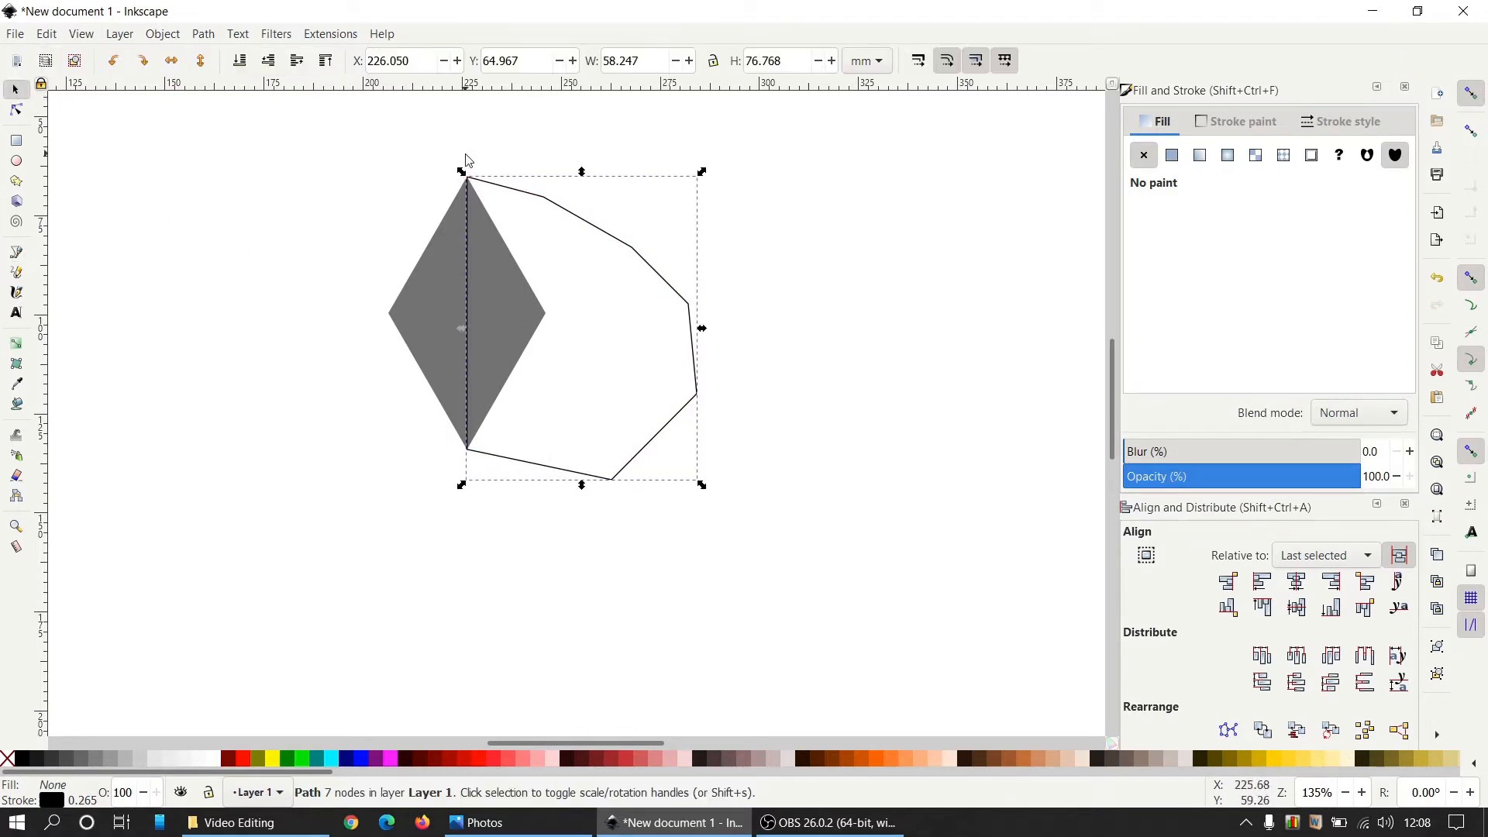
left_click(423, 315, "shift")
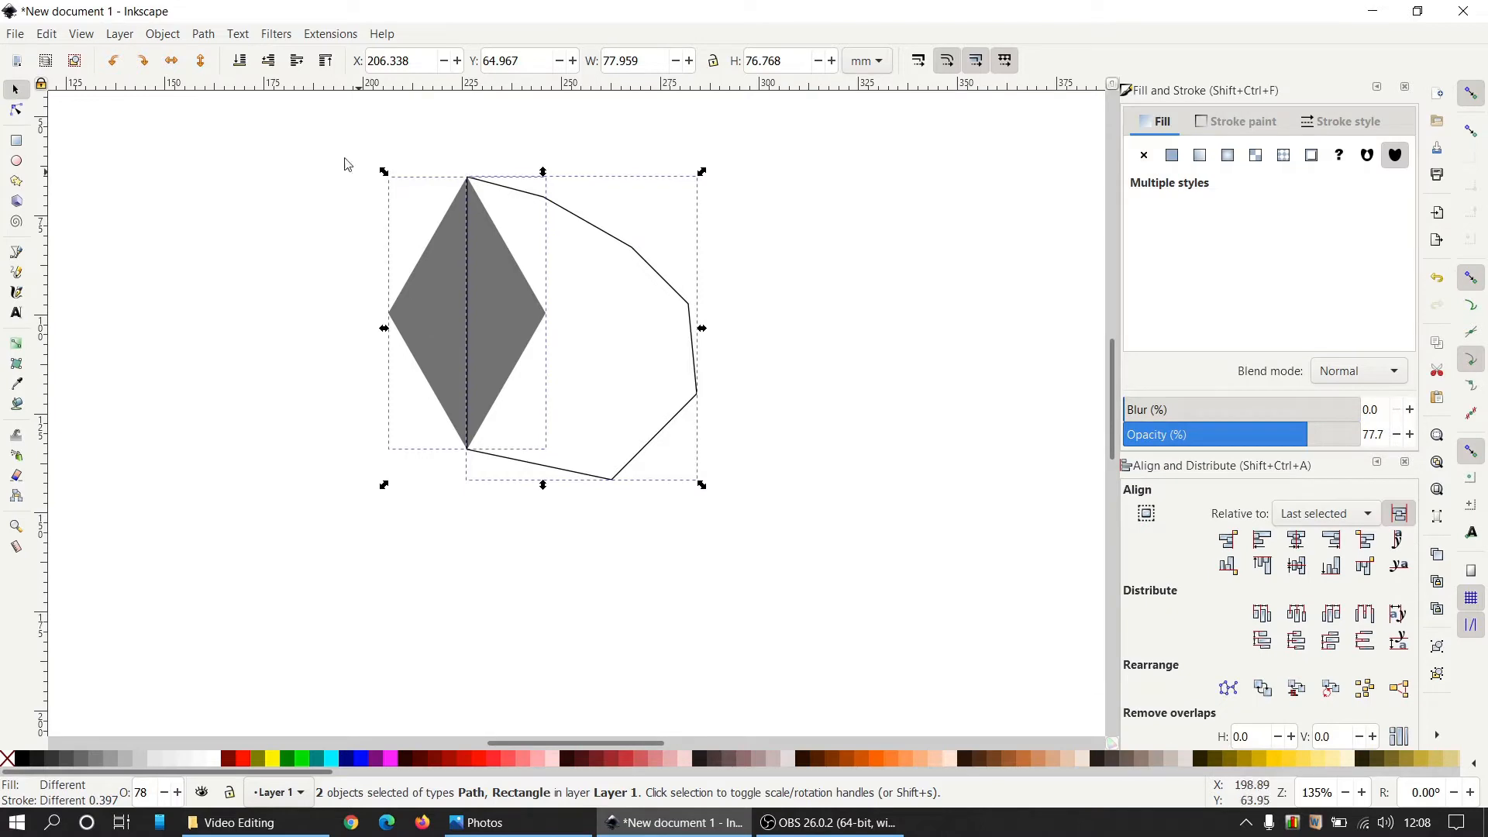
left_click(211, 36)
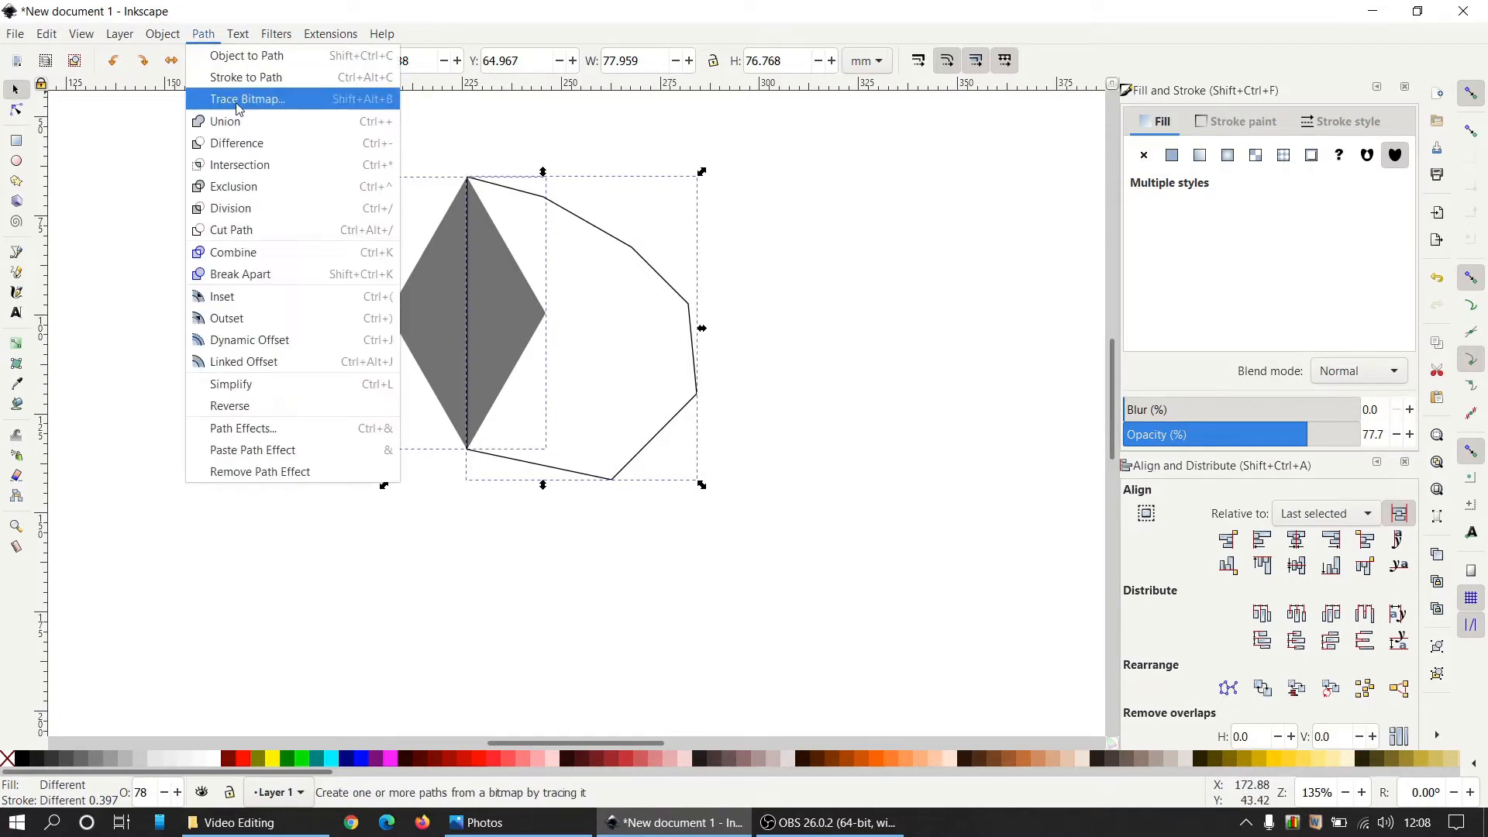
left_click(236, 144)
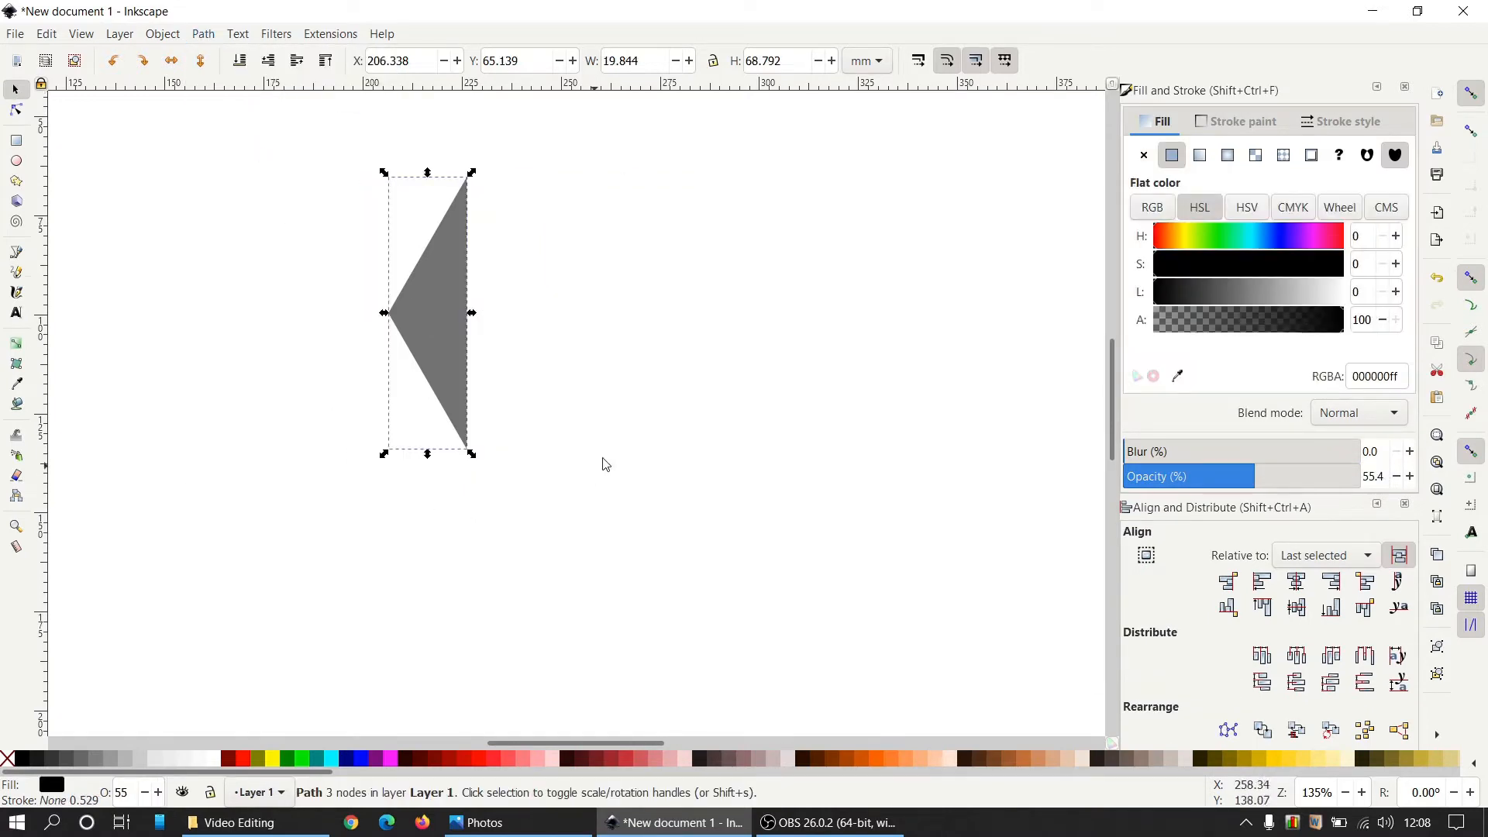
left_click(844, 56)
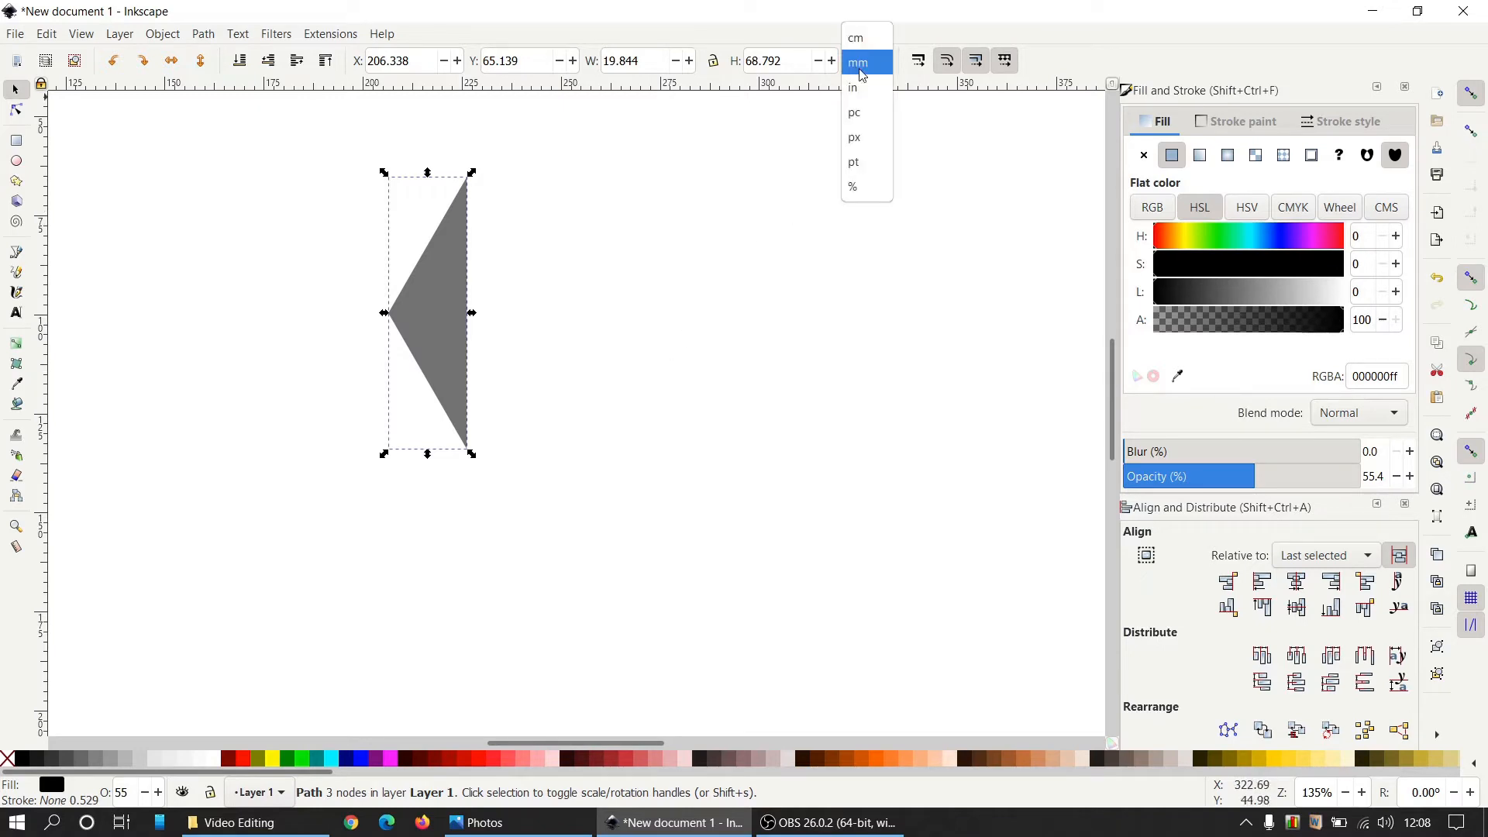
left_click(852, 138)
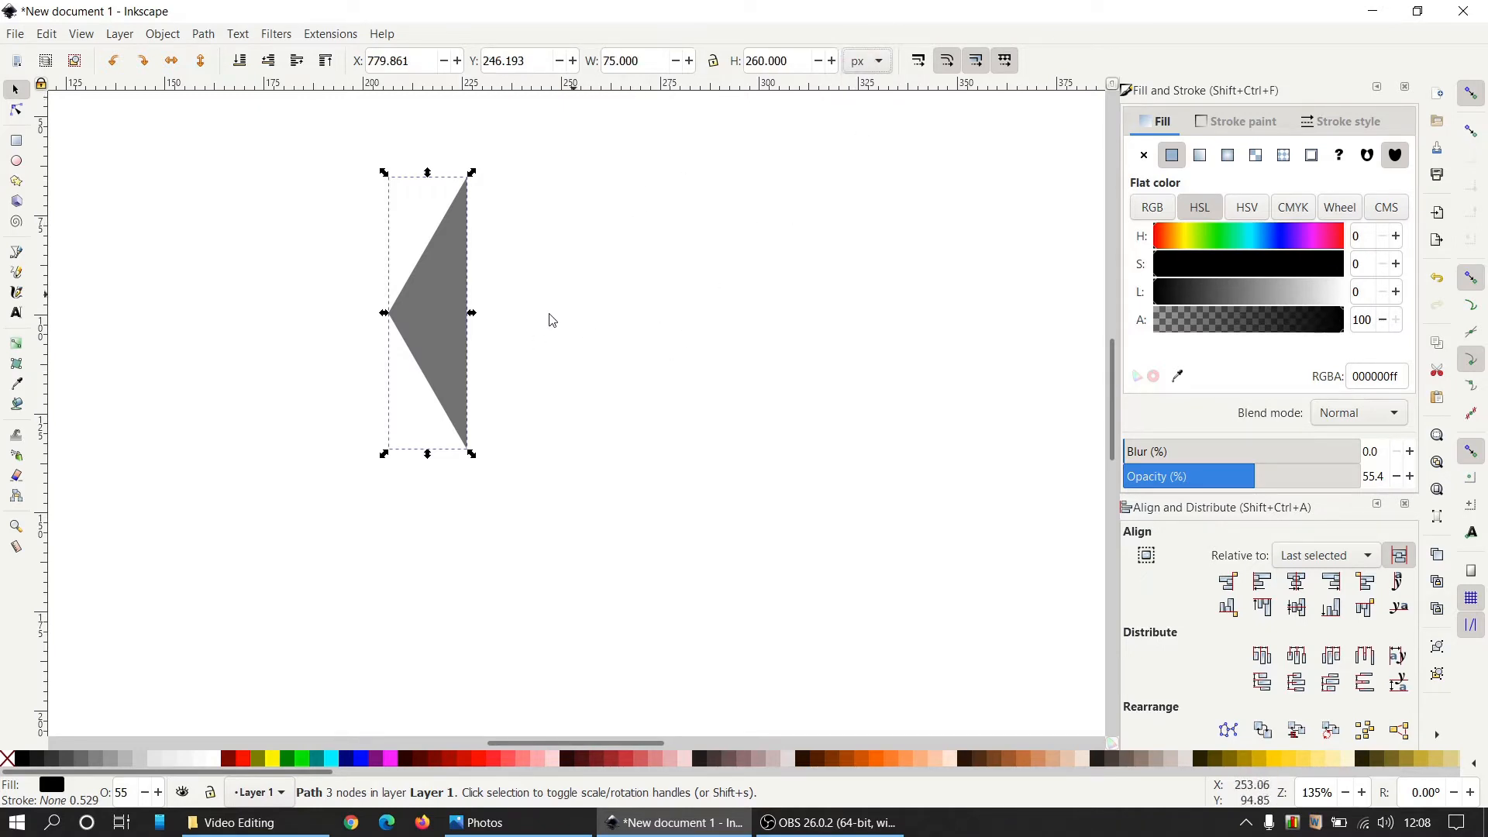
- Duplicate the half diamond, flip the copy horizontally and snap it against the original's straight edge to complete the diamond
left_click(457, 323)
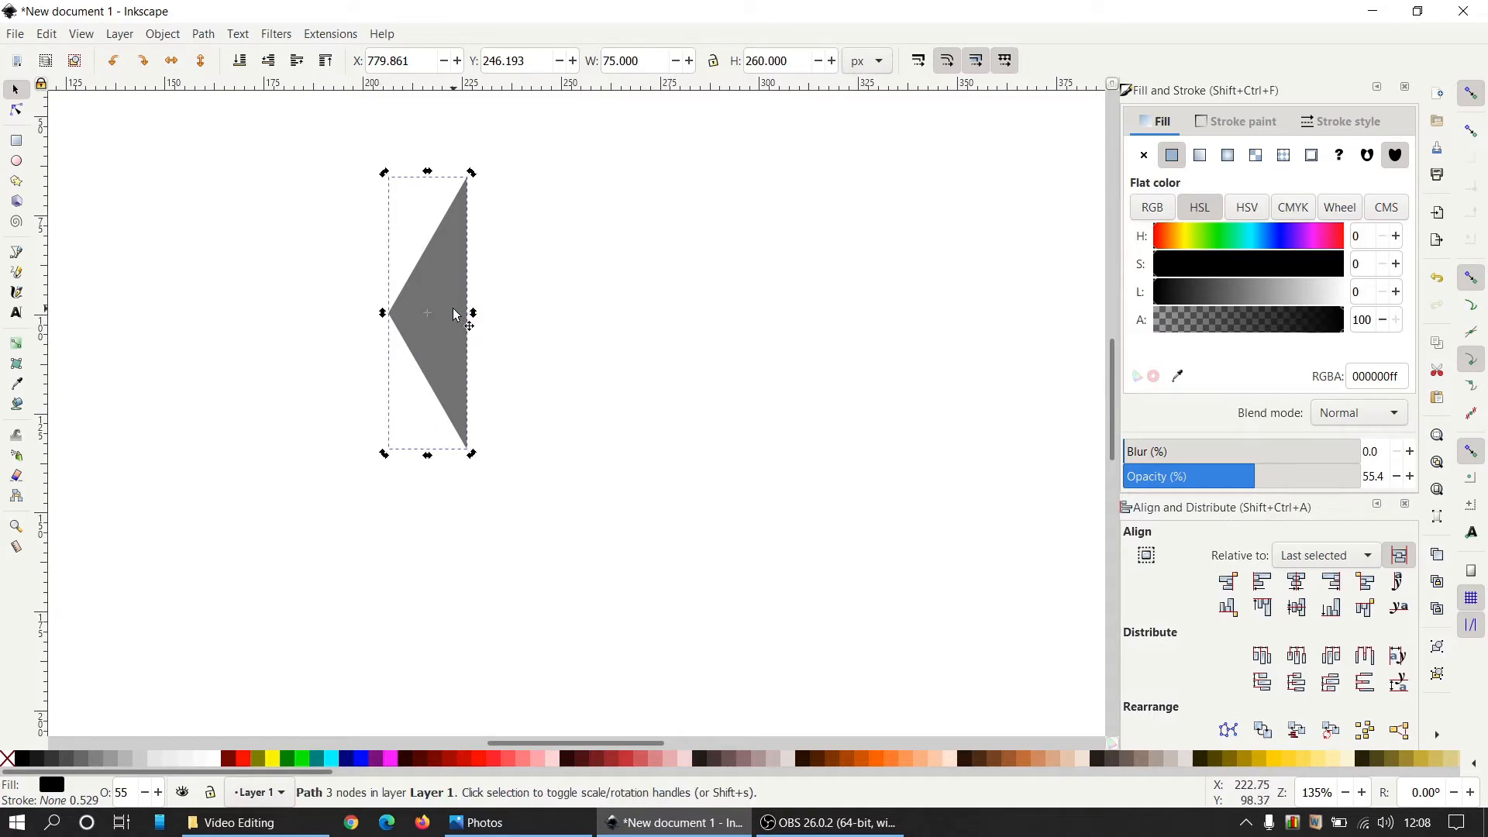
left_click(558, 342)
left_click(450, 308)
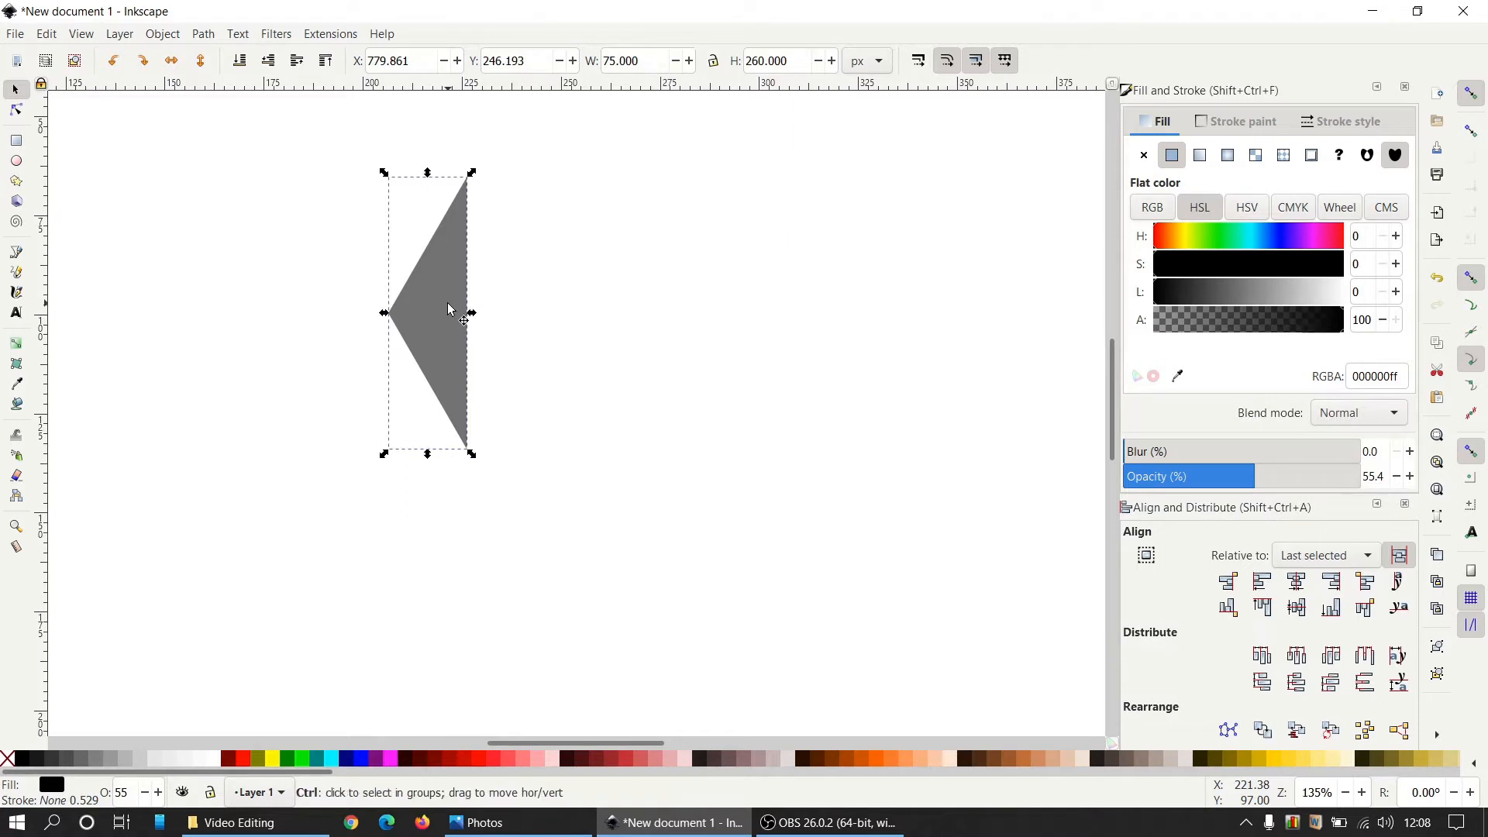
key("ctrl+d")
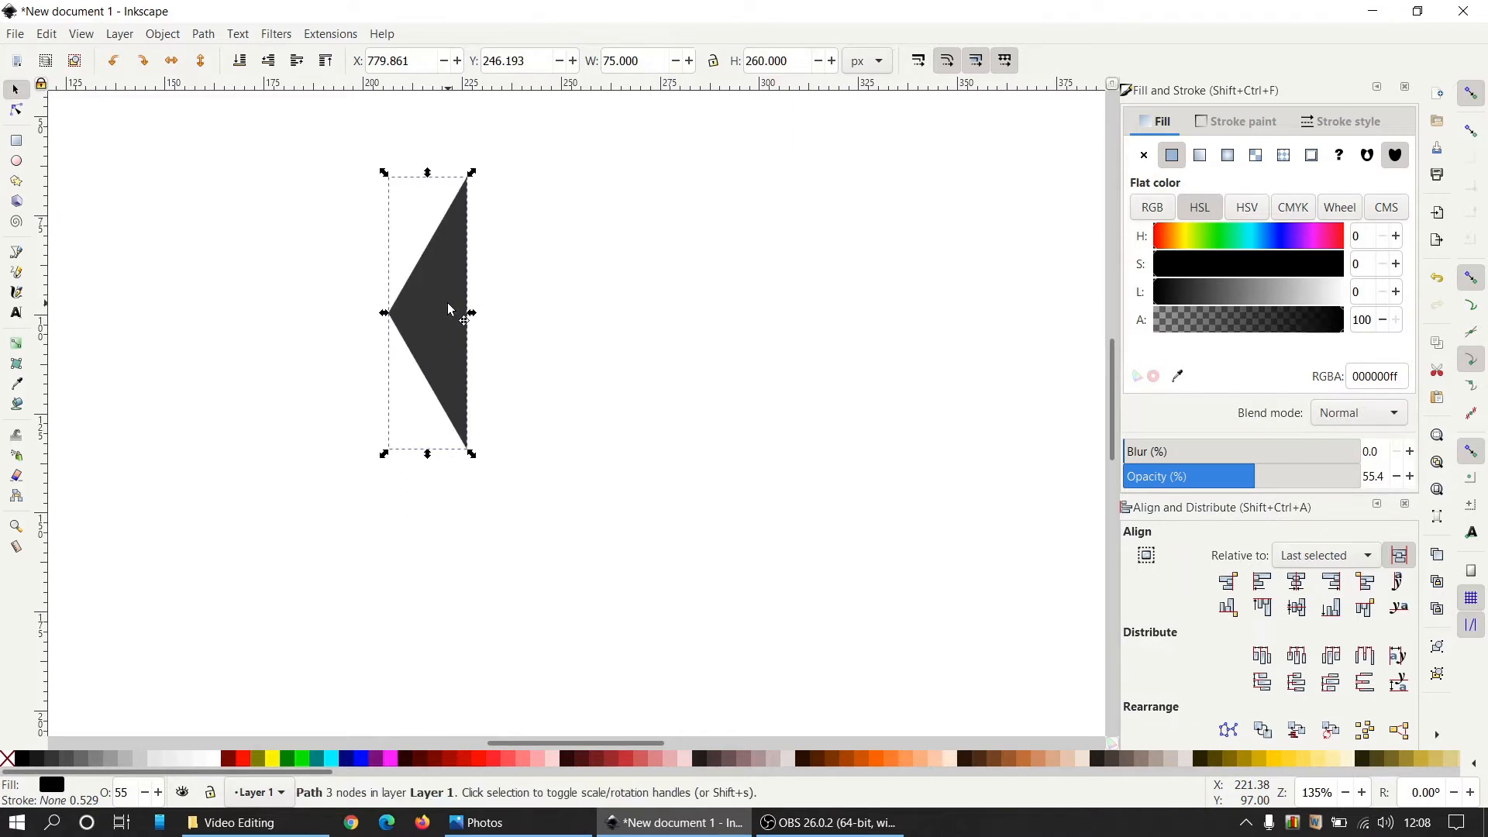
left_click_drag(449, 308, 324, 295)
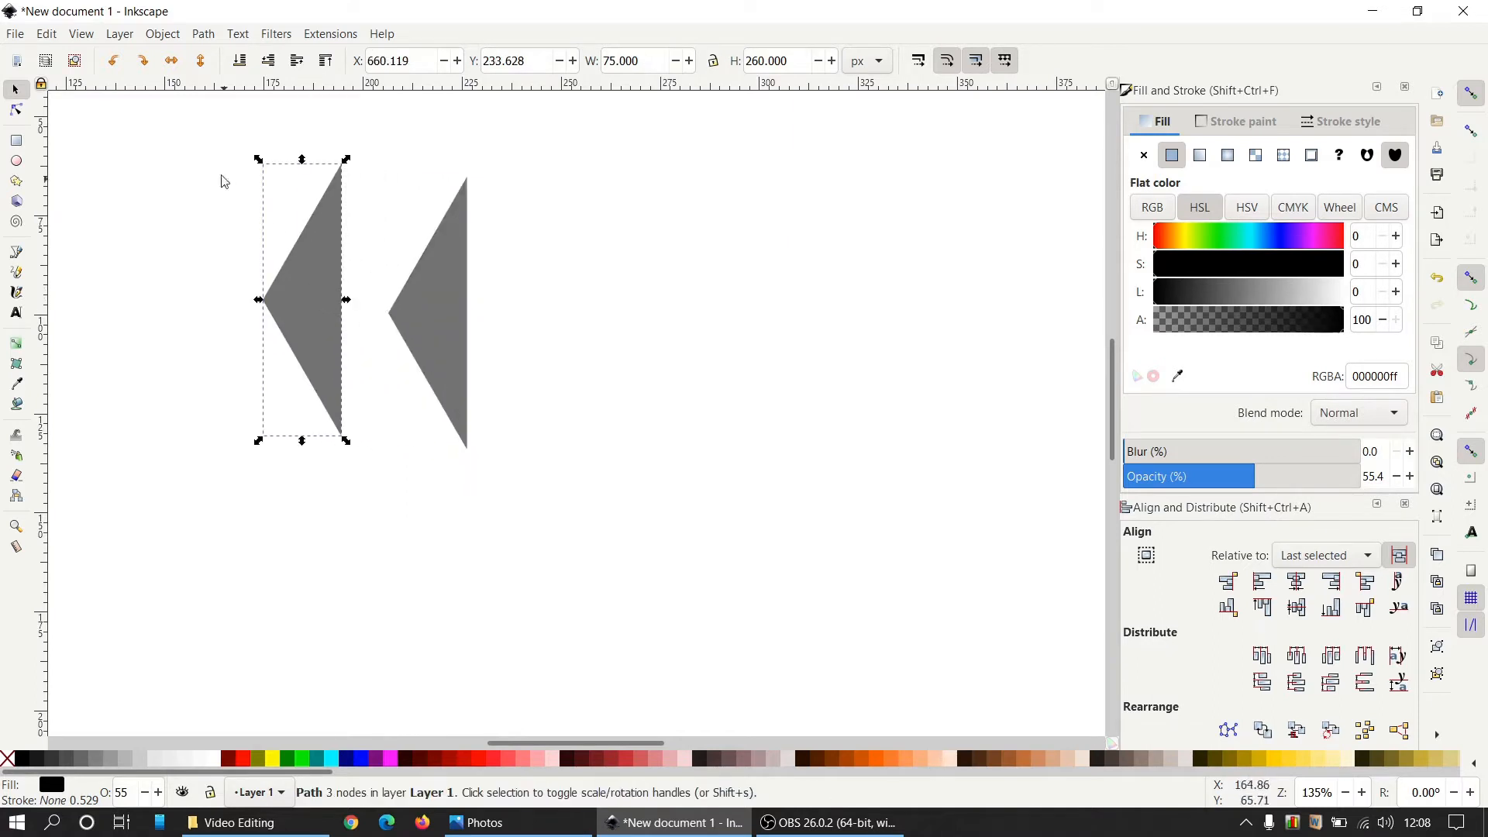
left_click(183, 70)
left_click_drag(284, 334, 508, 356)
left_click(687, 412)
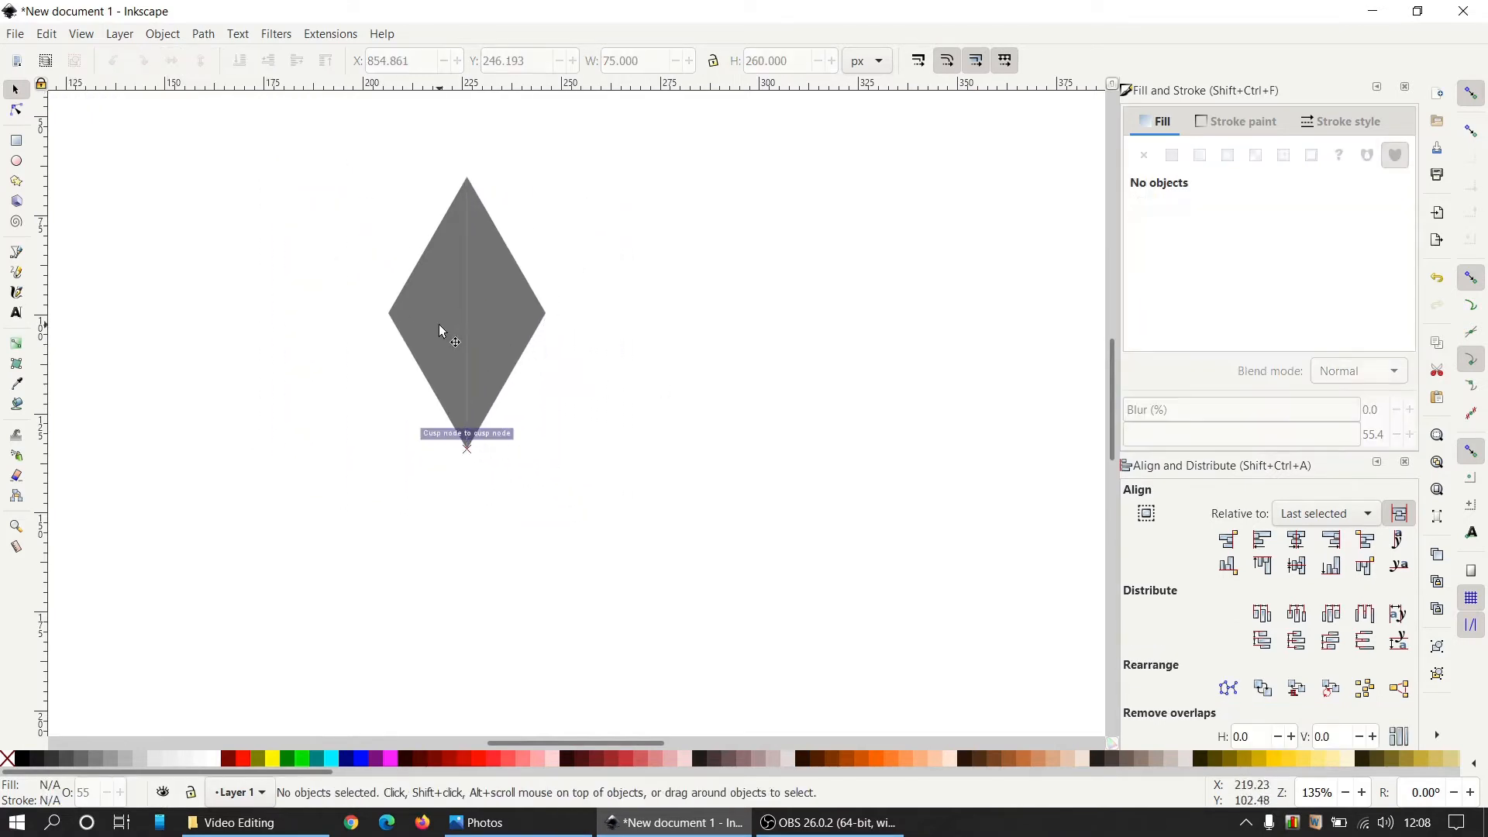
- Fill the diamond's left half with red and its right half with light red #FF8080
left_click(438, 324)
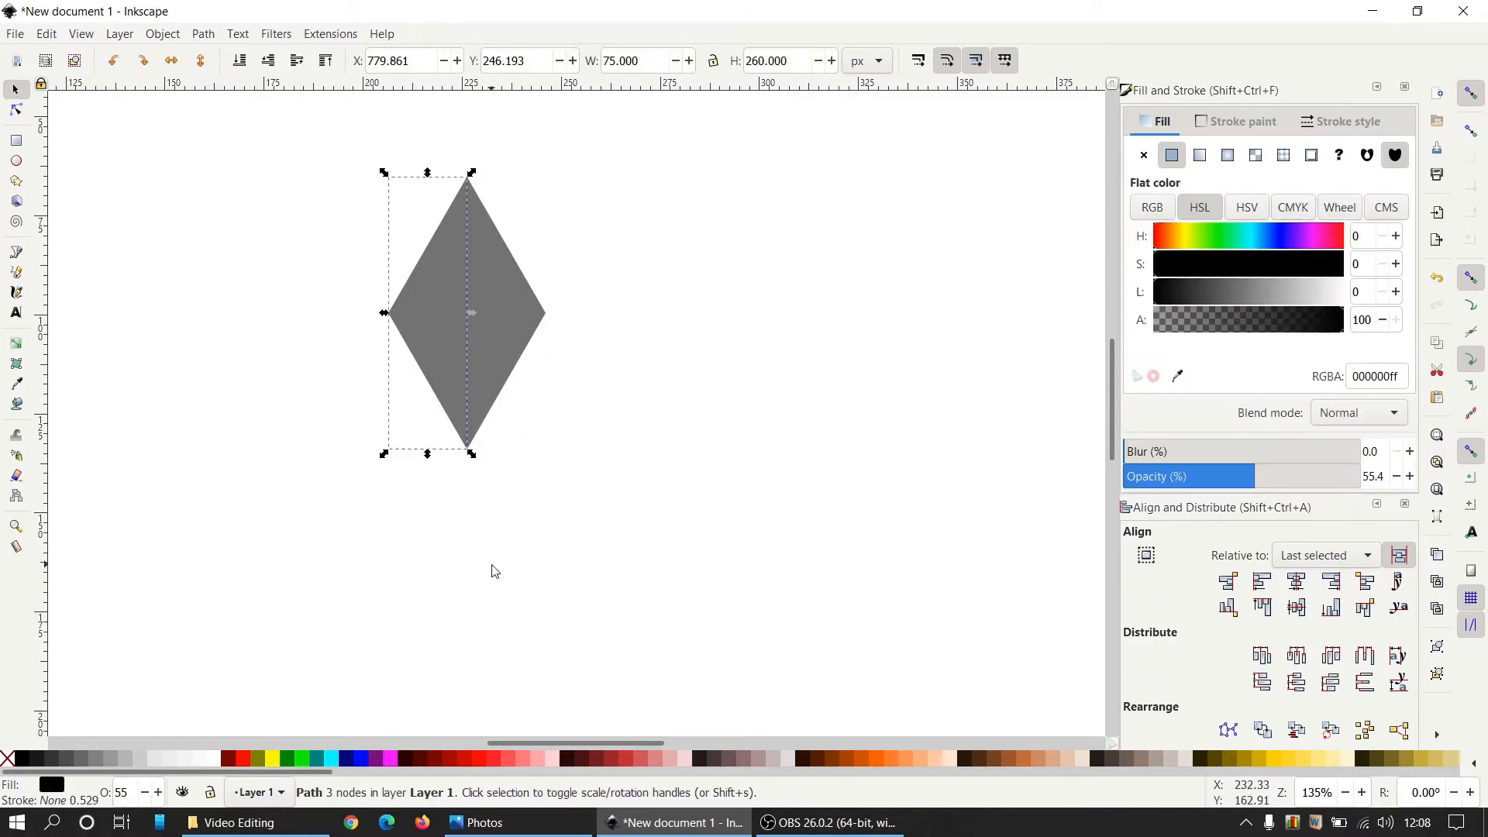
left_click(252, 763)
left_click(531, 316)
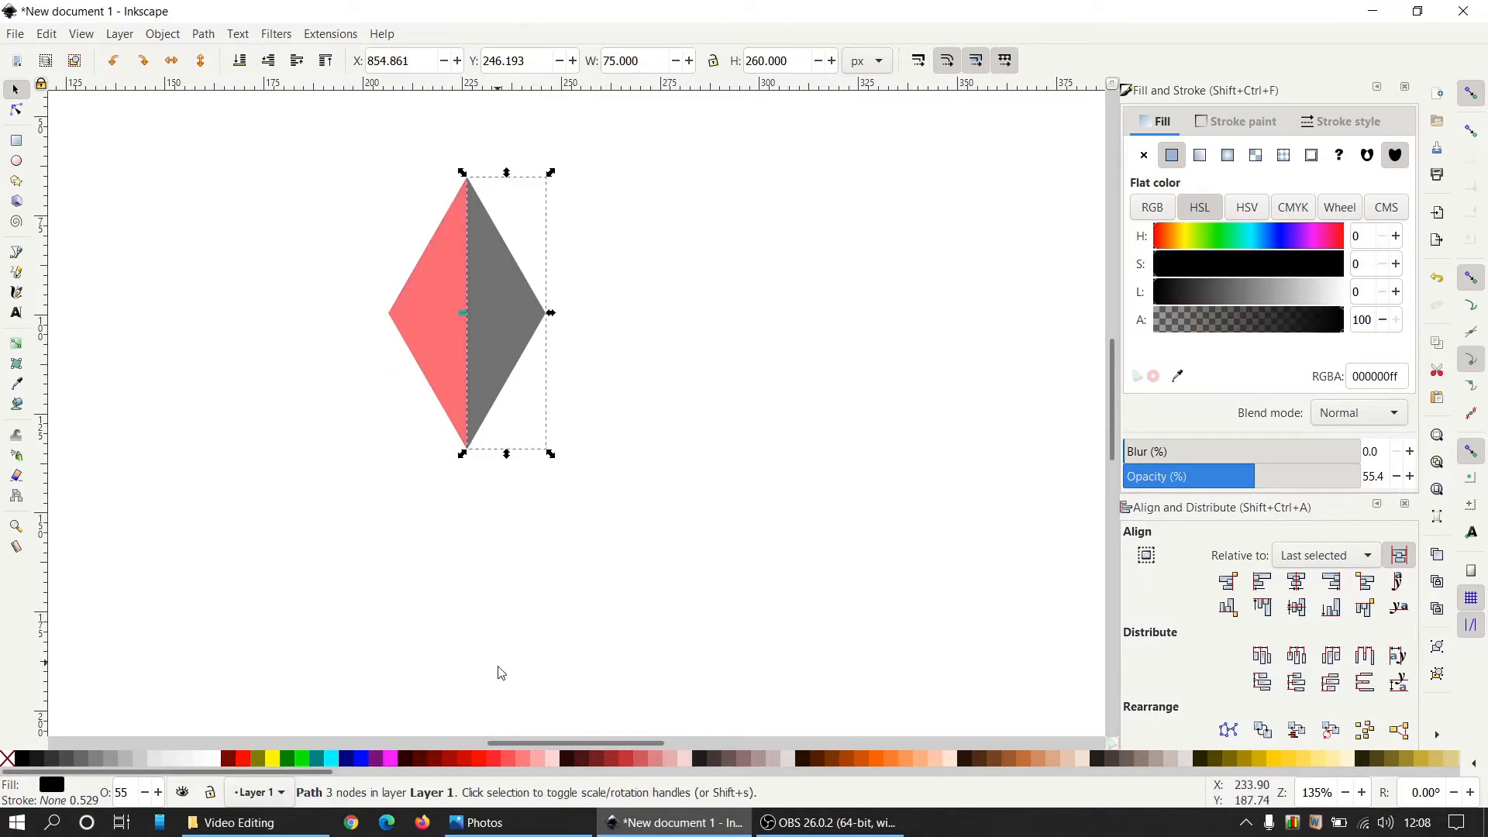
left_click(524, 765)
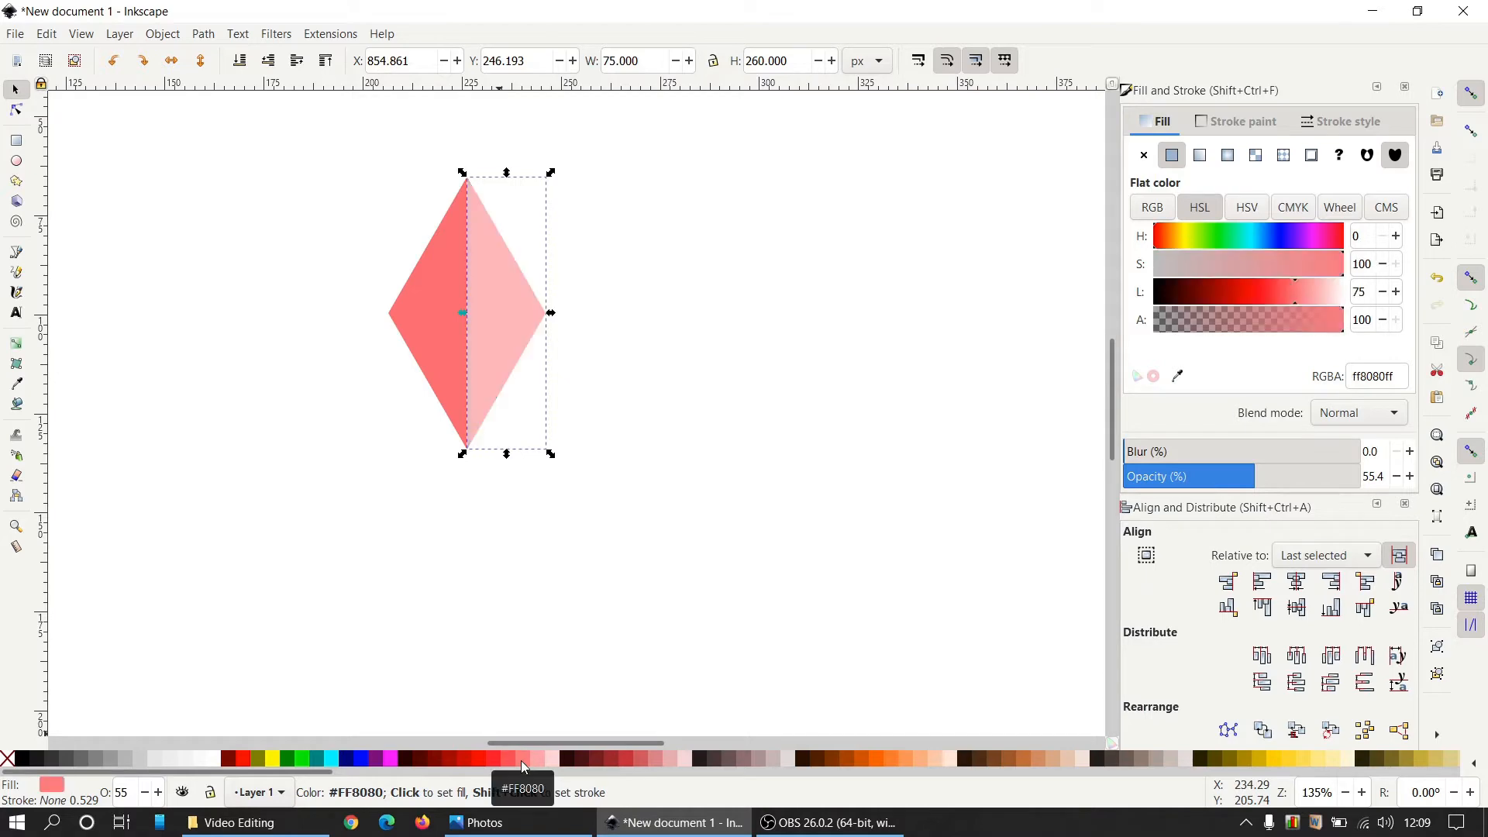
- Check the reference double star image in Photos, return to Inkscape, and group the diamond's red and light red halves
left_click(573, 666)
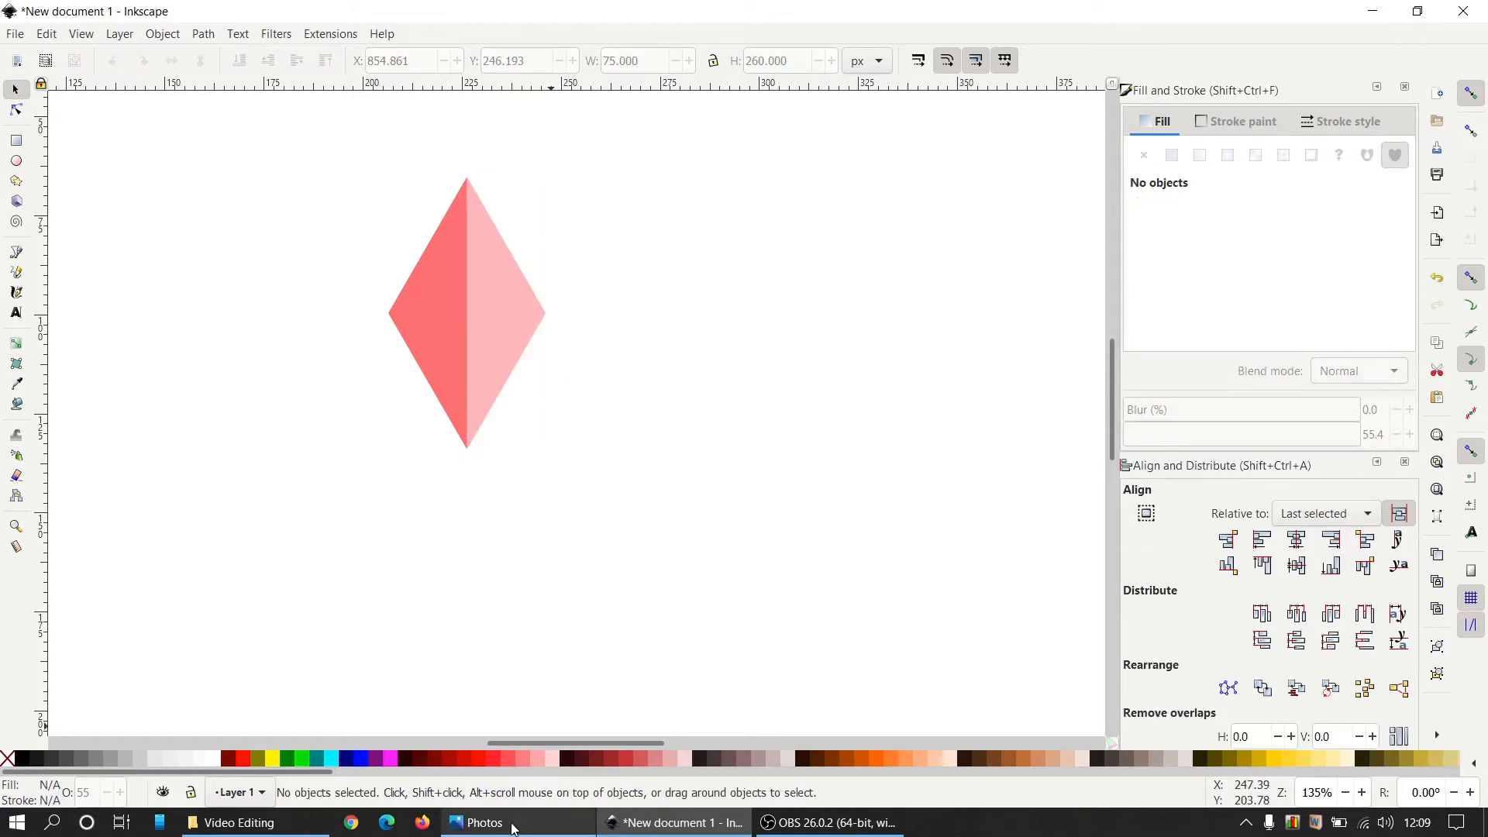
left_click(485, 823)
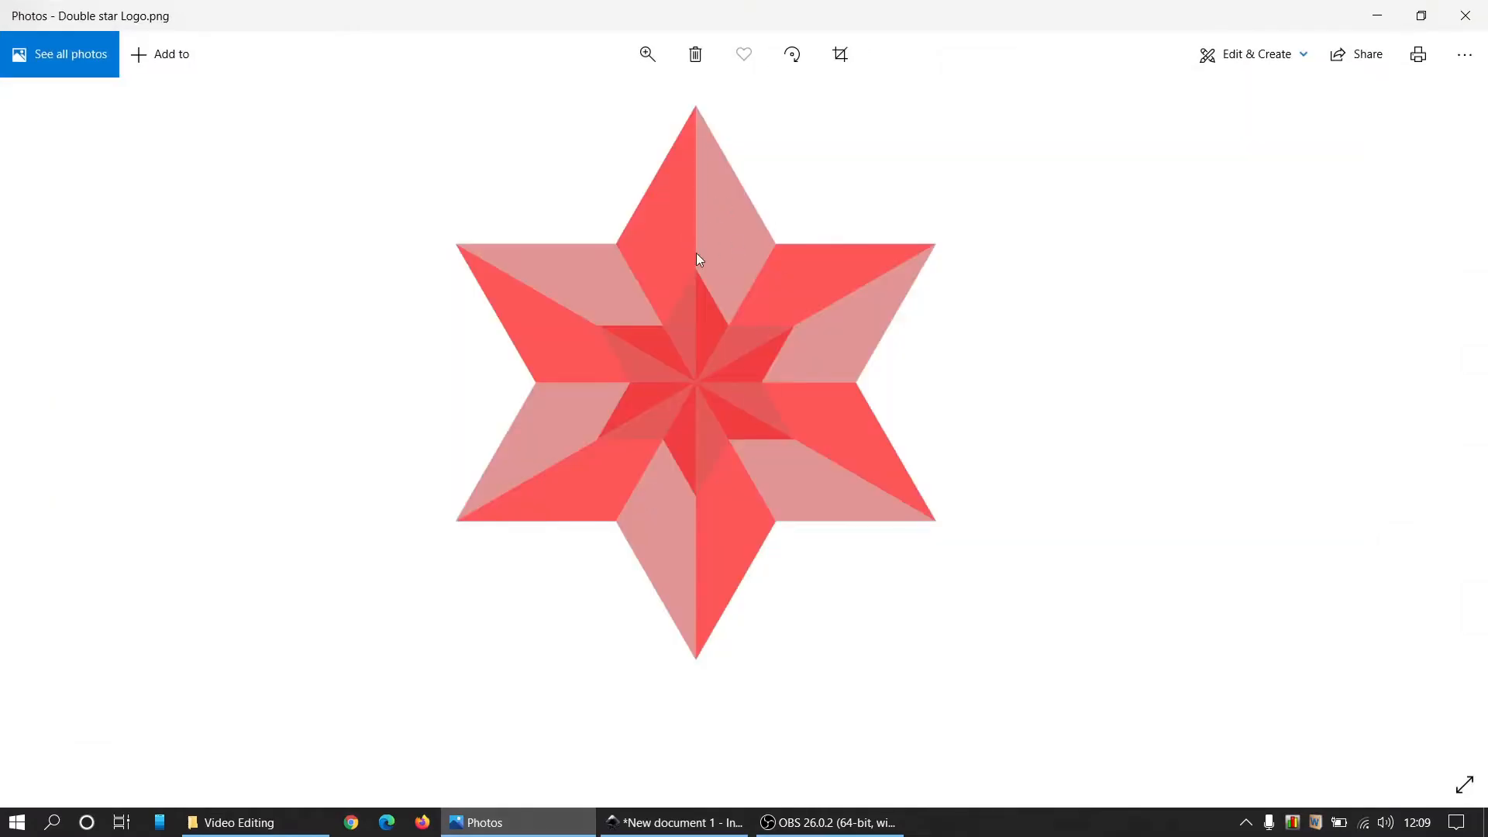
left_click(1377, 15)
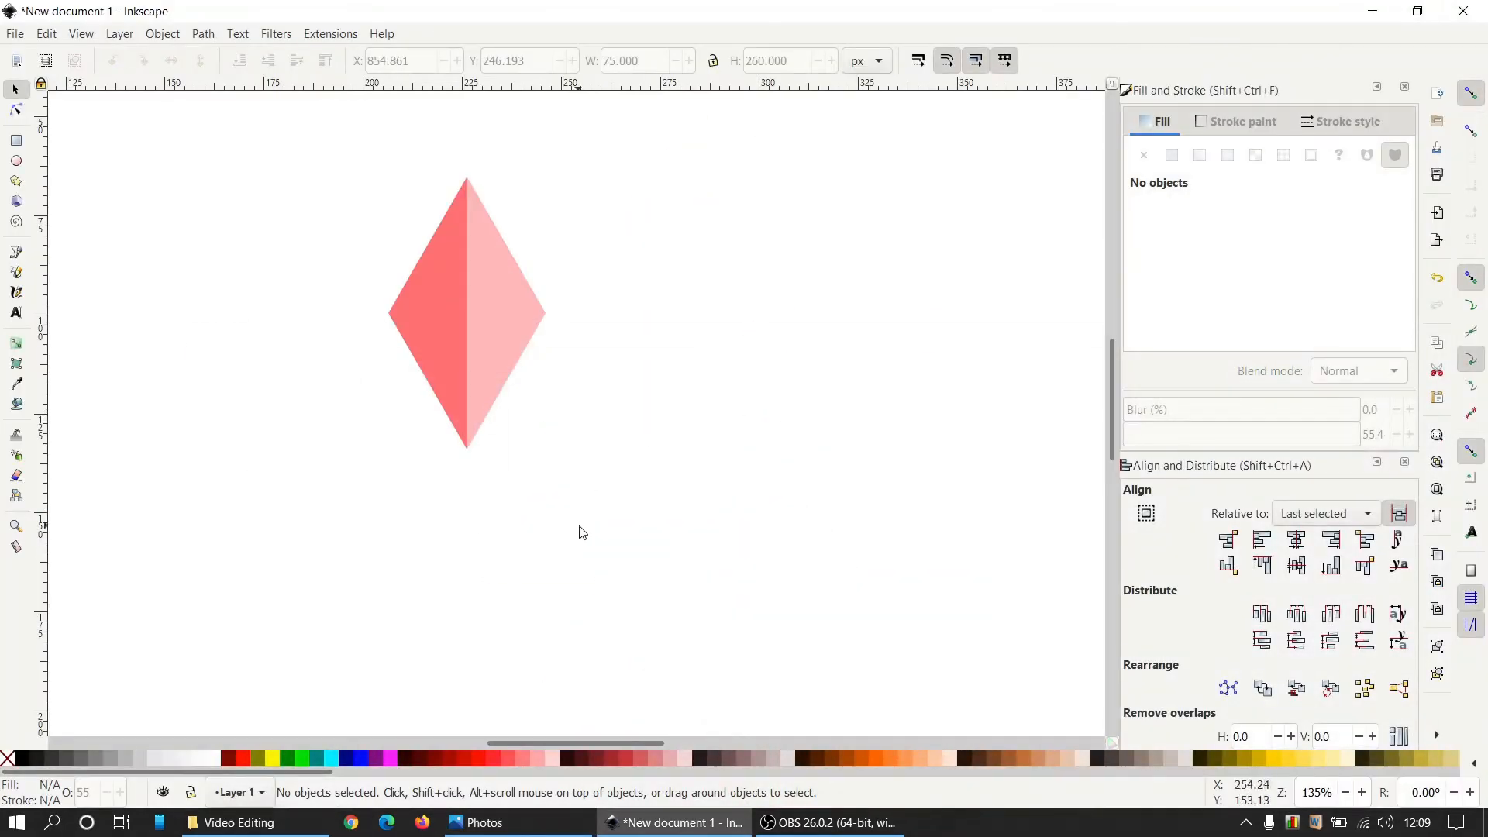
mouse_move(687, 536)
left_mouse_down()
mouse_move(246, 189)
mouse_move(249, 146)
mouse_move(314, 148)
left_mouse_up()
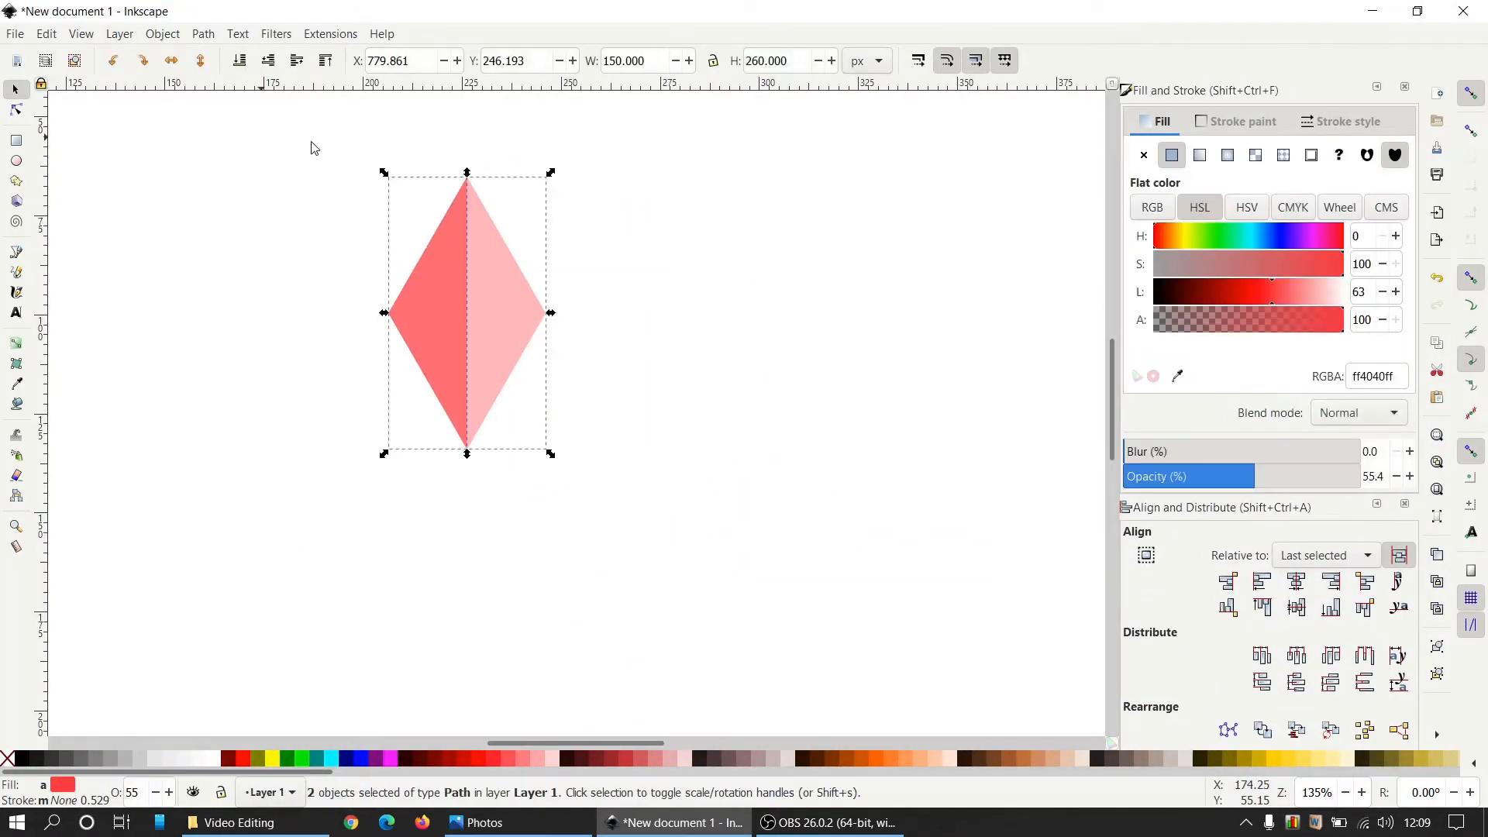
left_click(1447, 651)
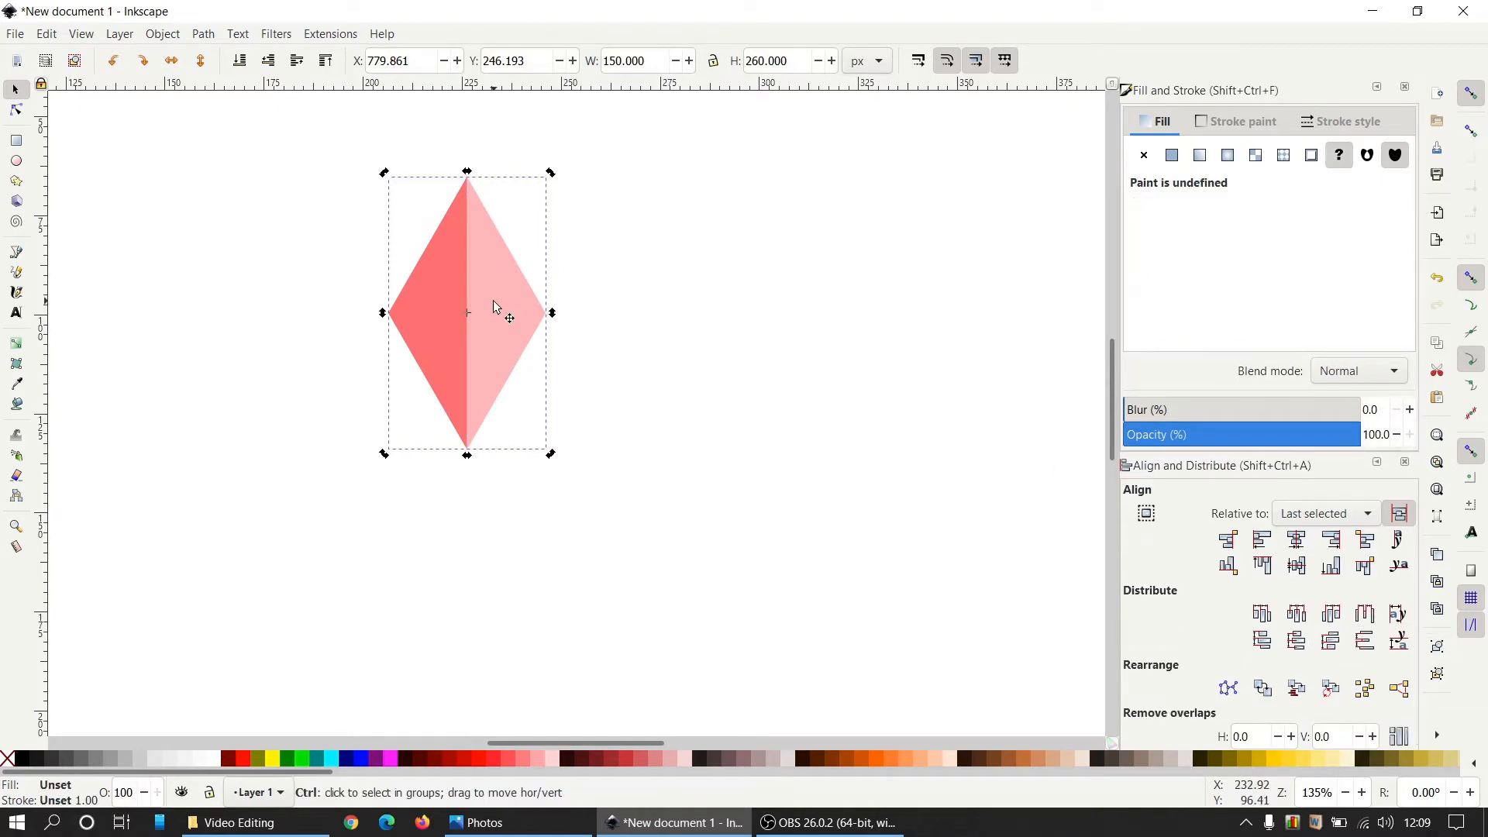
key("Escape")
- Duplicate the grouped diamond, rotate the copy 60° clockwise and snap it to the original's lower tip as the star's upper-right point
left_click(508, 312)
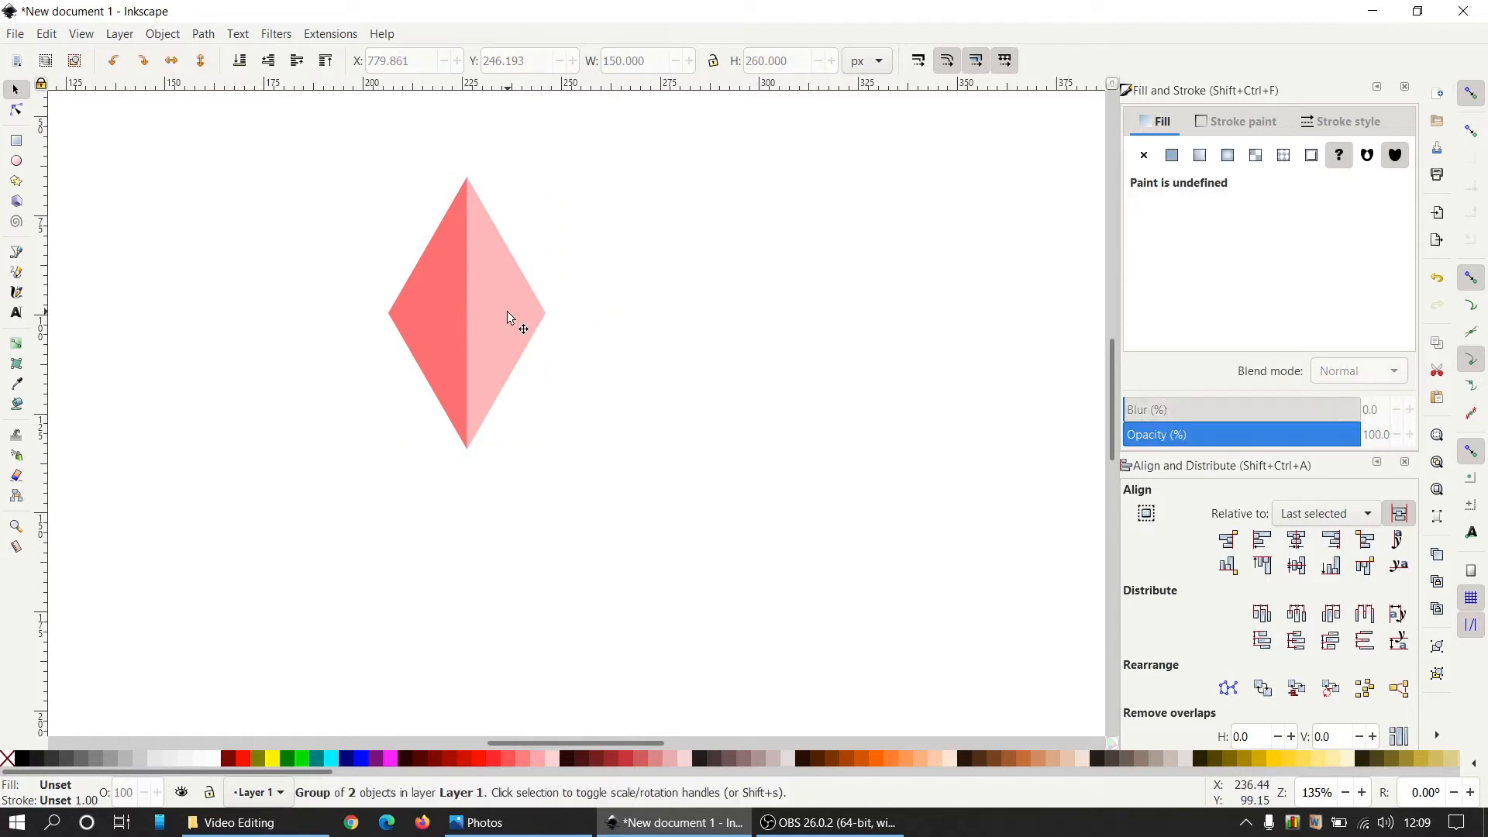
key("ctrl")
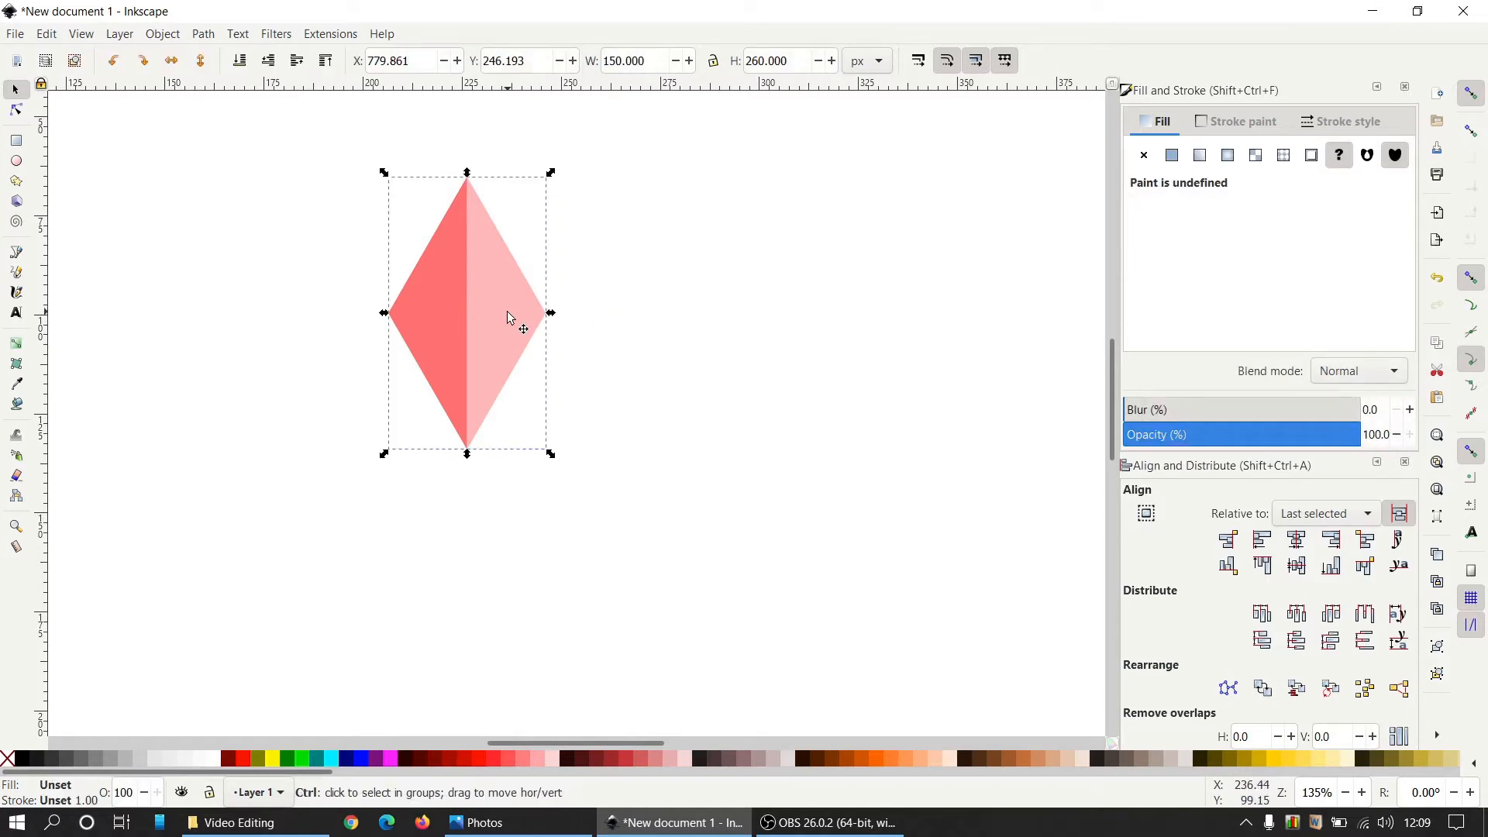
key("ctrl+d")
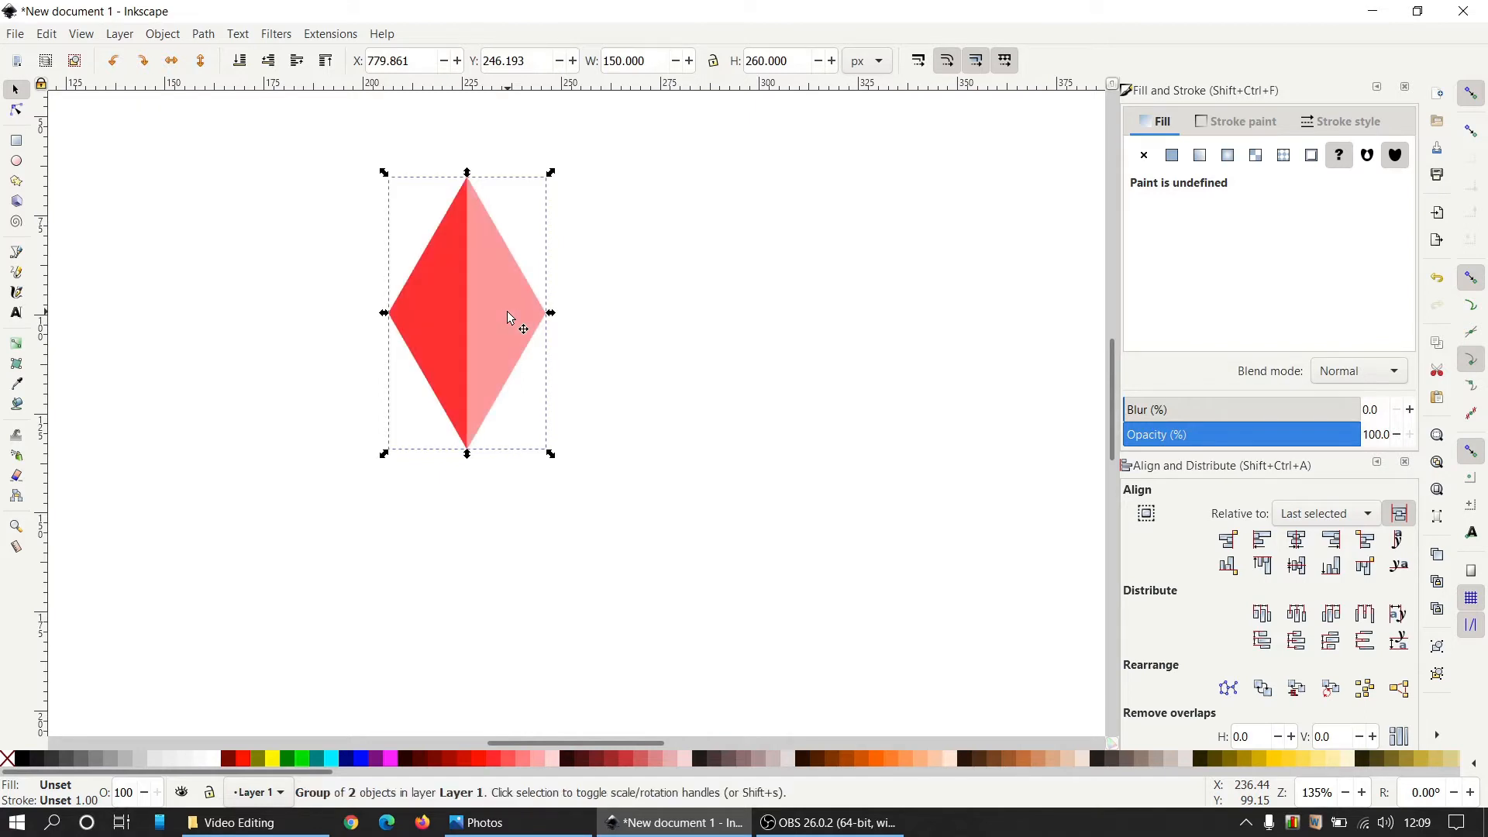
left_click(508, 312)
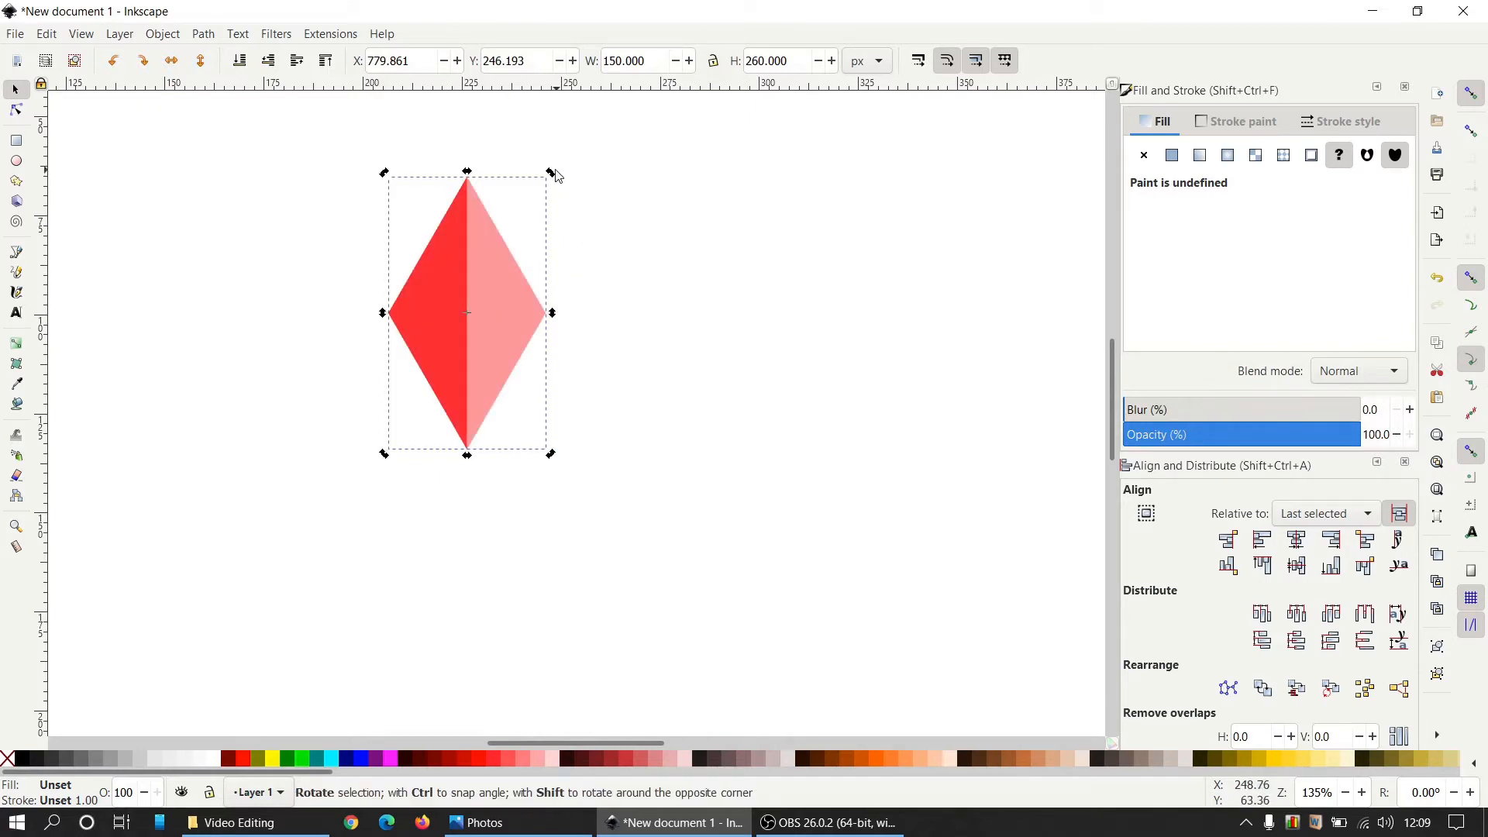
left_click_drag(551, 176, 584, 309)
left_click_drag(498, 292, 630, 379)
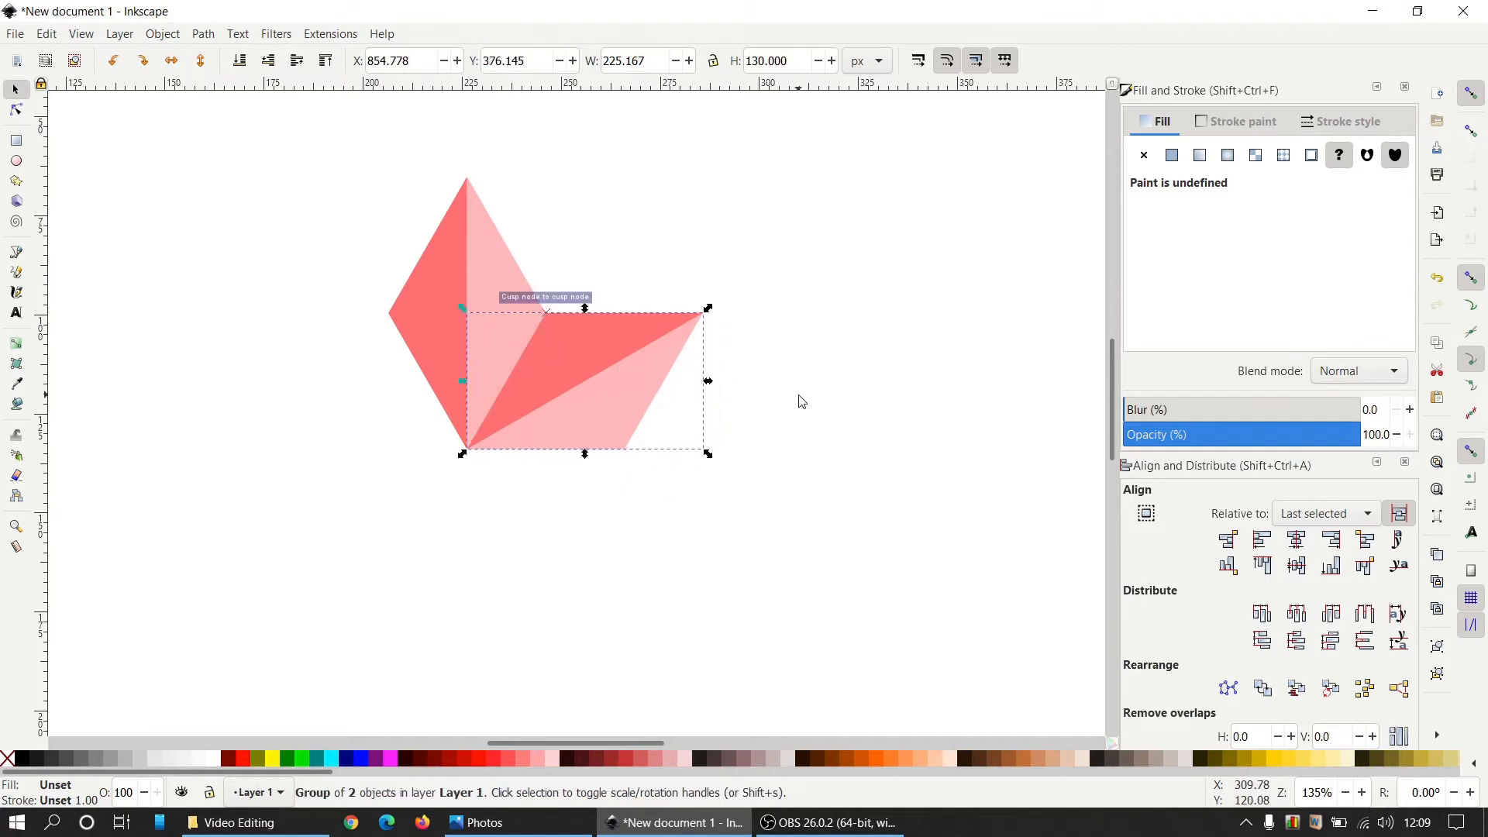
left_click(797, 398)
- Duplicate the upper-right point, rotate the copy 60° clockwise and snap it directly below as the star's lower-right point
left_click(635, 379)
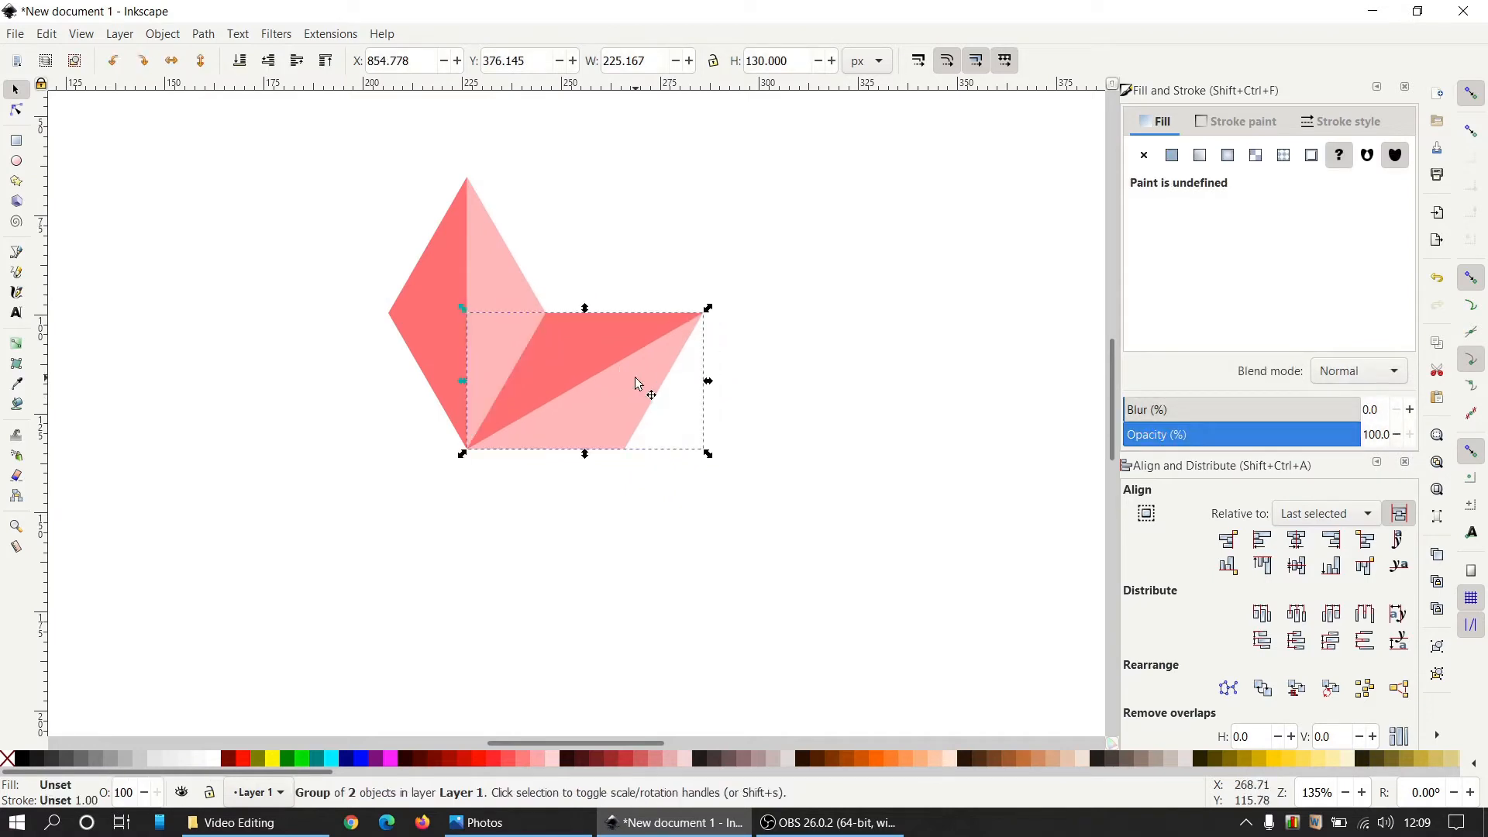
key("ctrl+d")
left_click(634, 377)
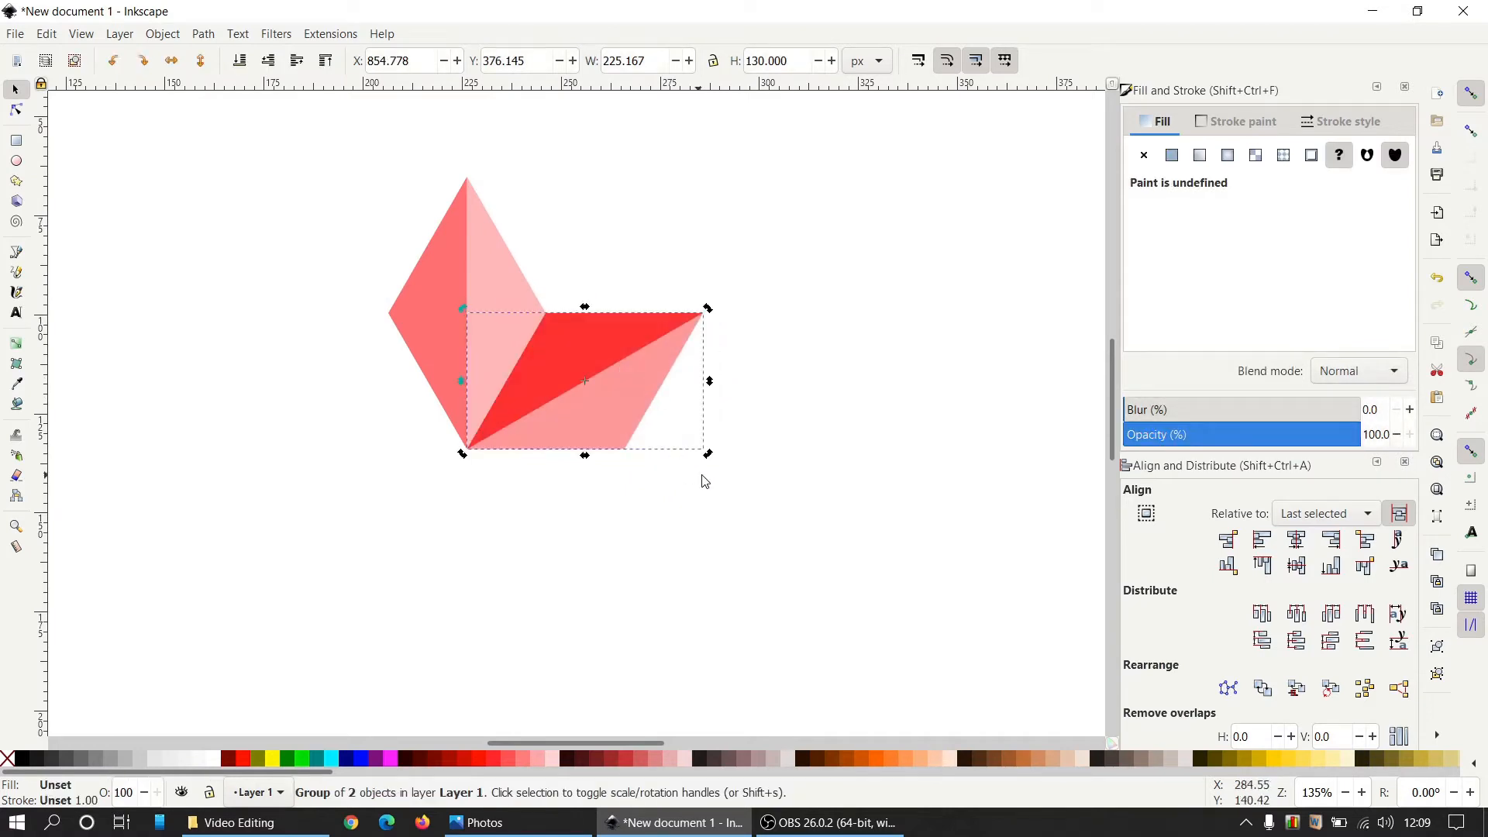
left_click_drag(709, 454, 602, 509)
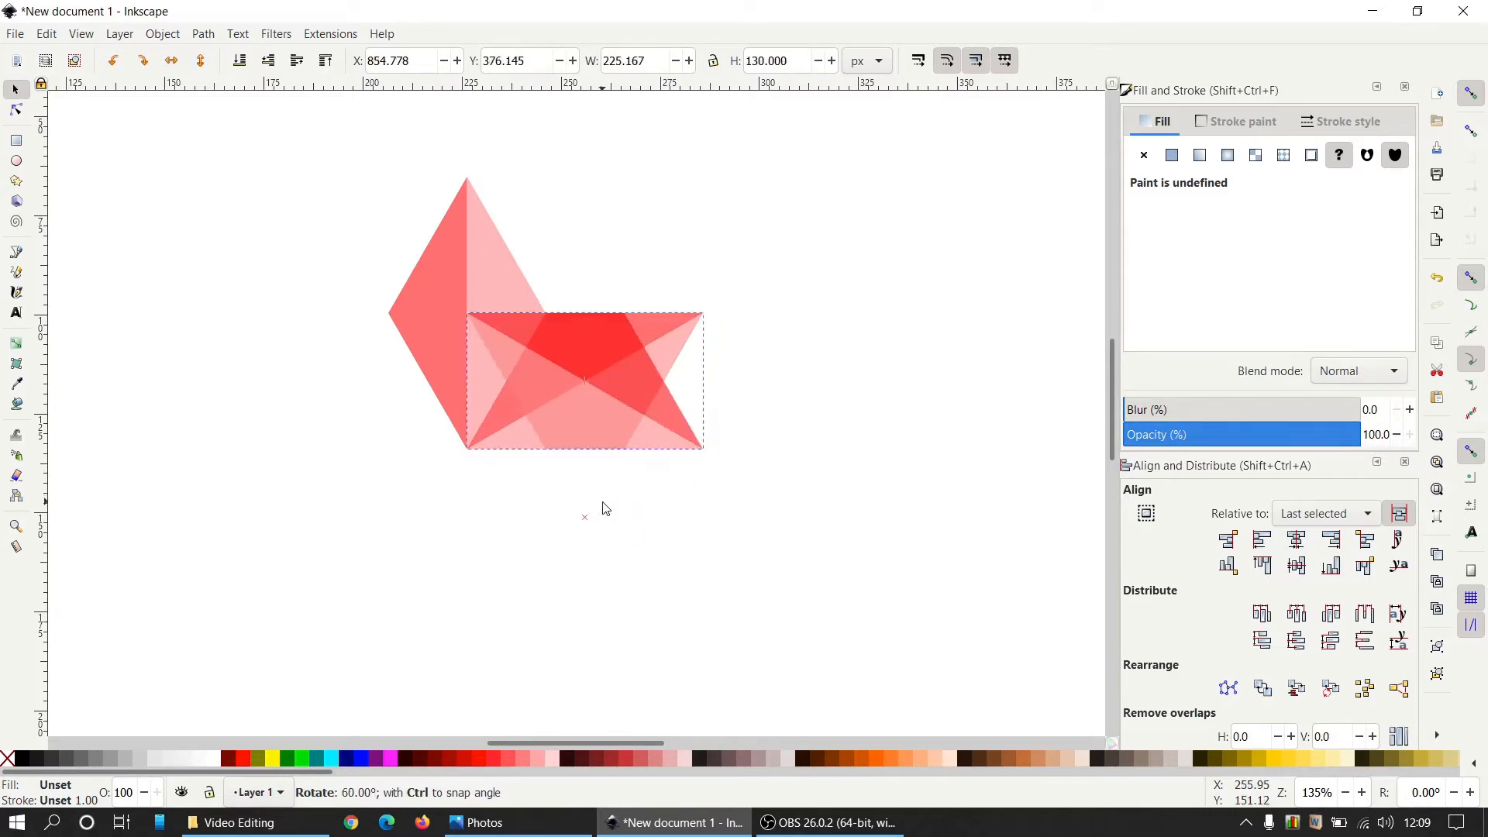
left_click_drag(626, 434, 626, 570)
left_click(884, 512)
- Duplicate the lower-right point, rotate the copy 60° clockwise and snap it to the star's centre as the downward-facing point
left_click(629, 528)
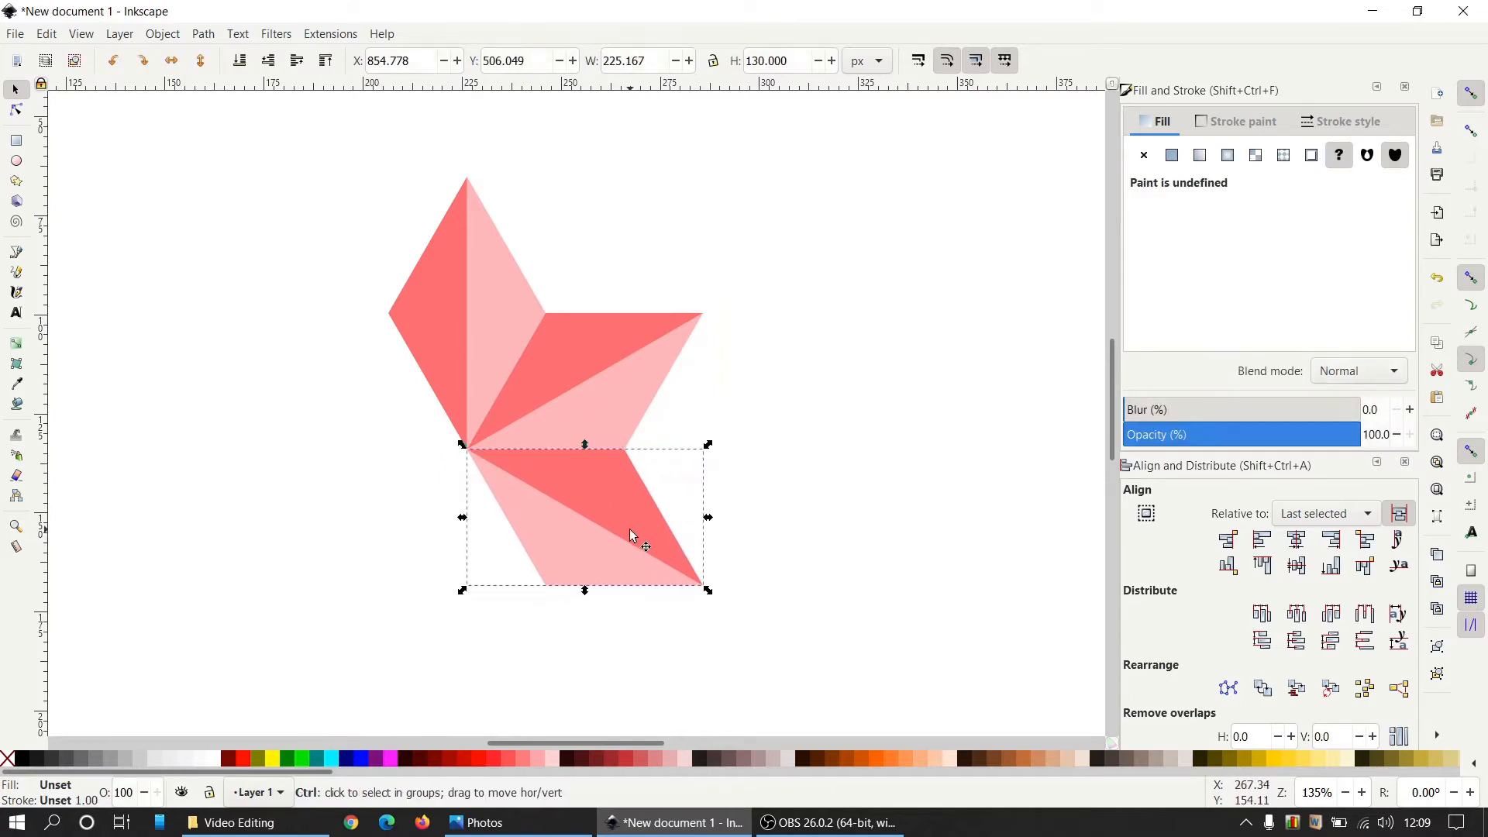
key("ctrl+d")
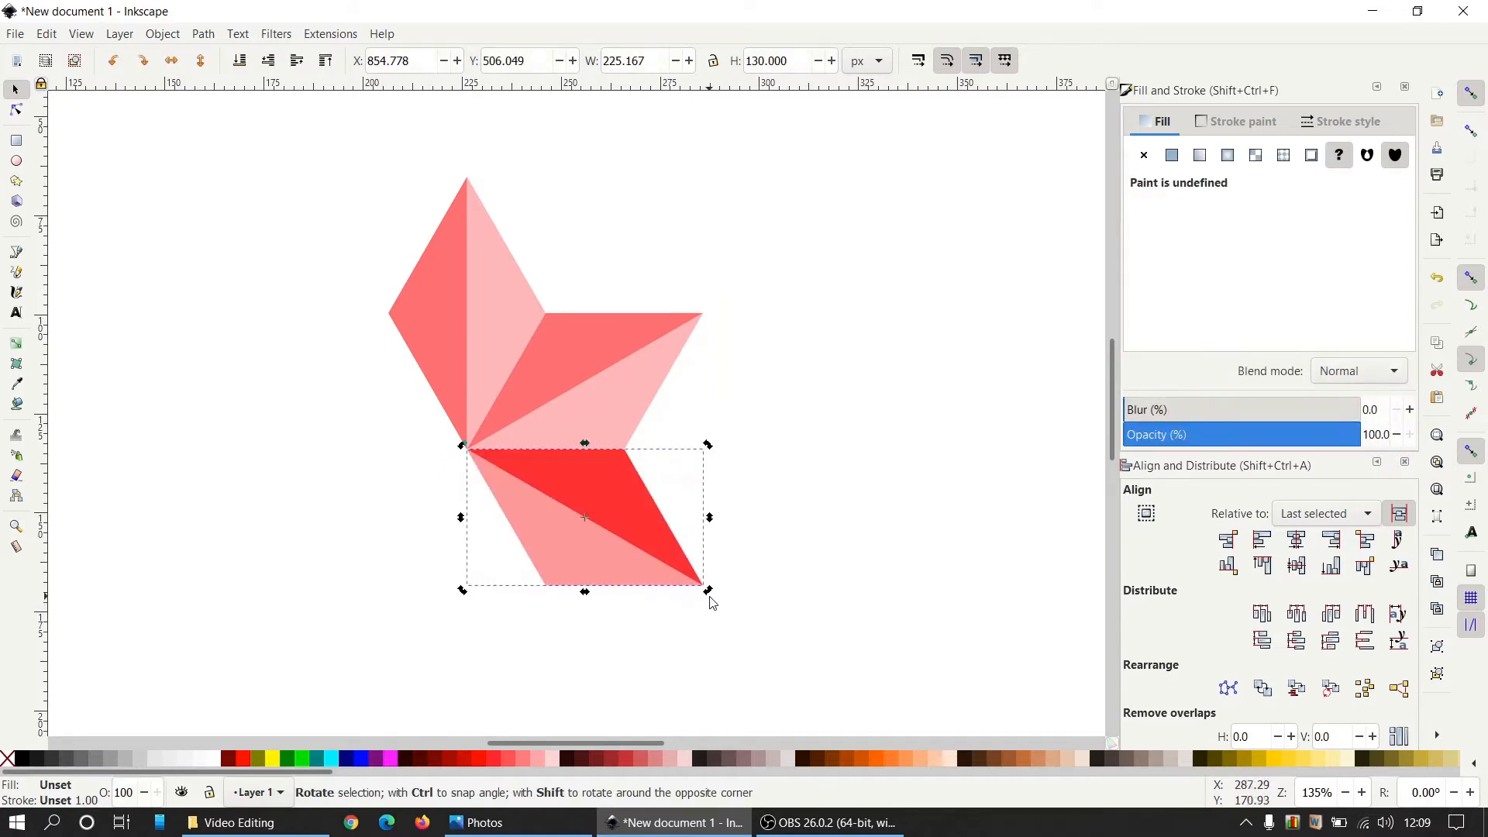
left_click_drag(710, 596, 605, 611)
mouse_move(583, 612)
left_mouse_down()
mouse_move(619, 565)
mouse_move(412, 560)
mouse_move(476, 600)
left_mouse_up()
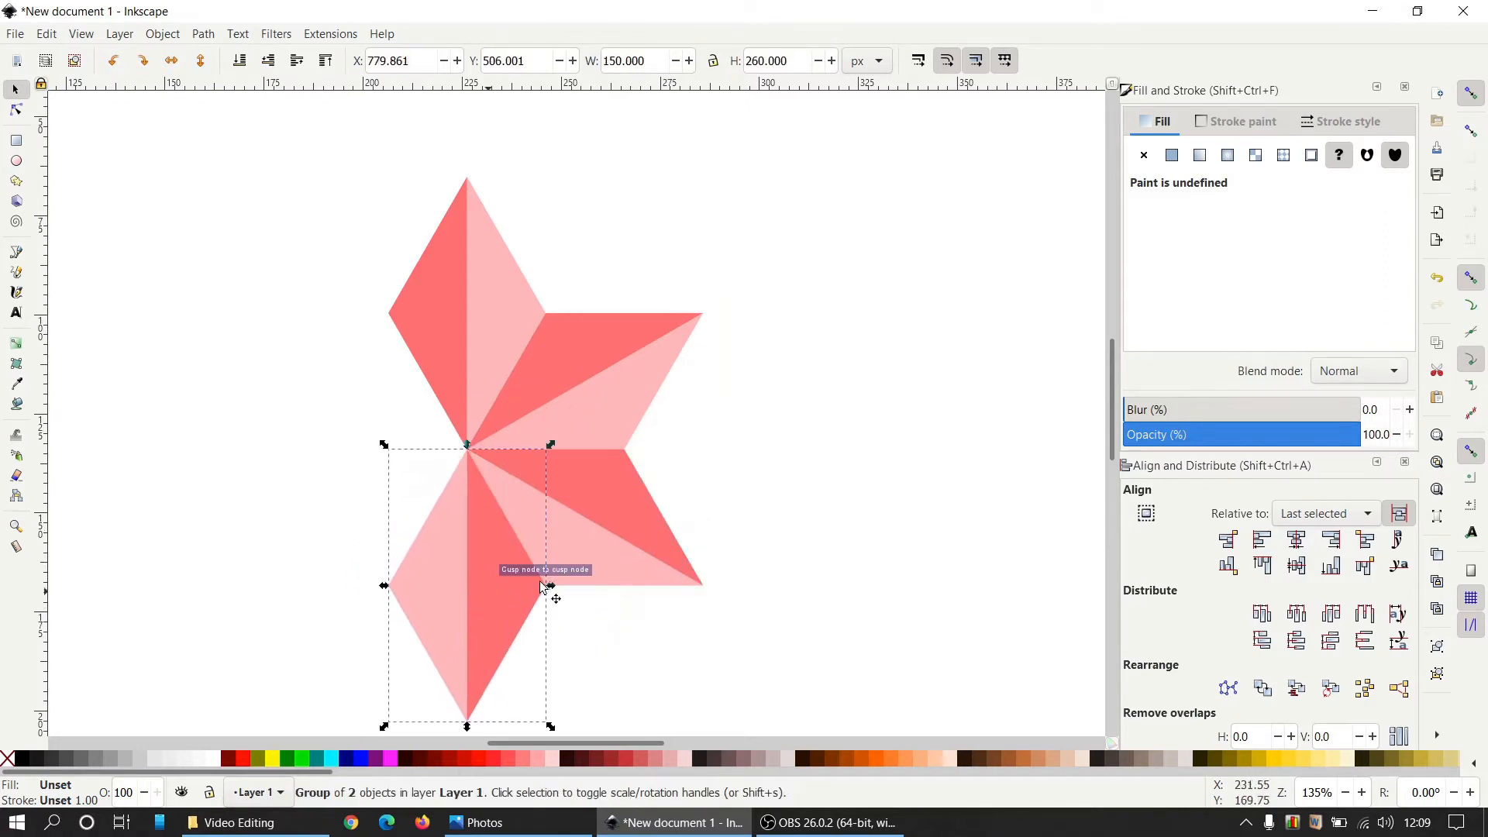
- Duplicate the downward-facing point, rotate the copy 60° clockwise and snap it into place as the star's lower-left point
scroll(862, 498, "down", 1)
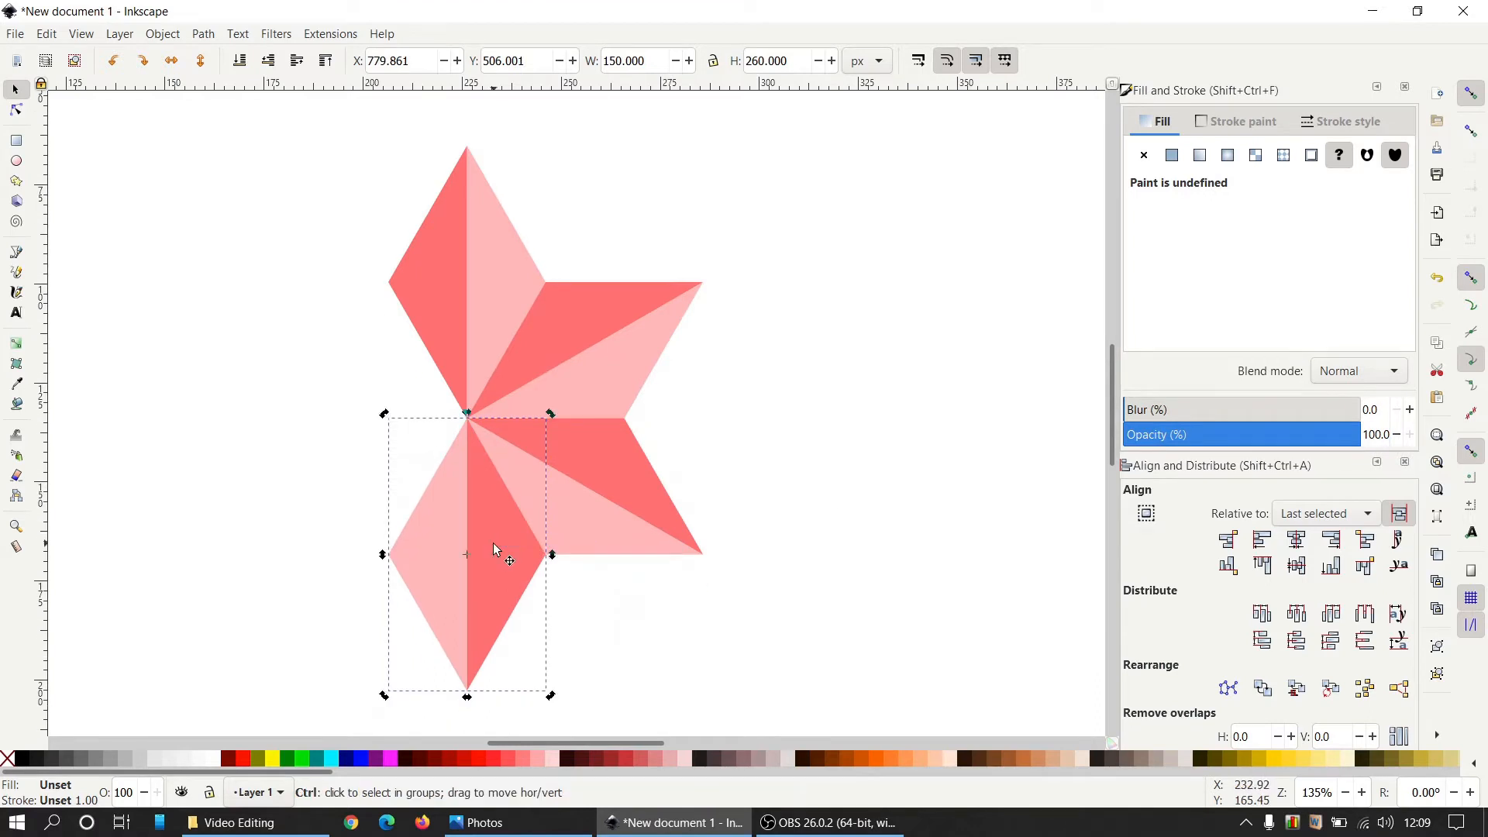
key("ctrl+d")
left_click(484, 634)
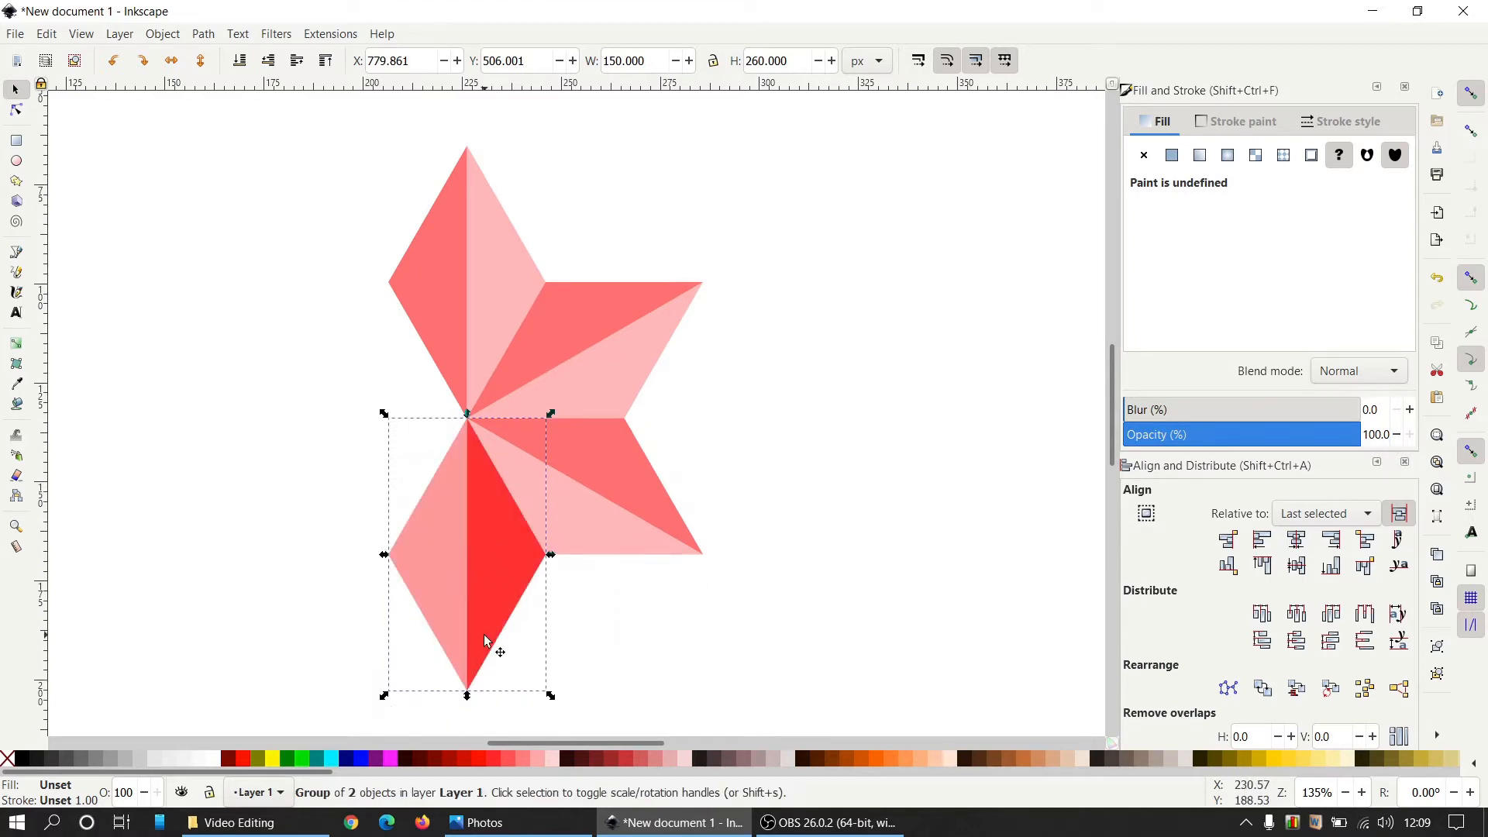
left_click_drag(386, 700, 334, 580)
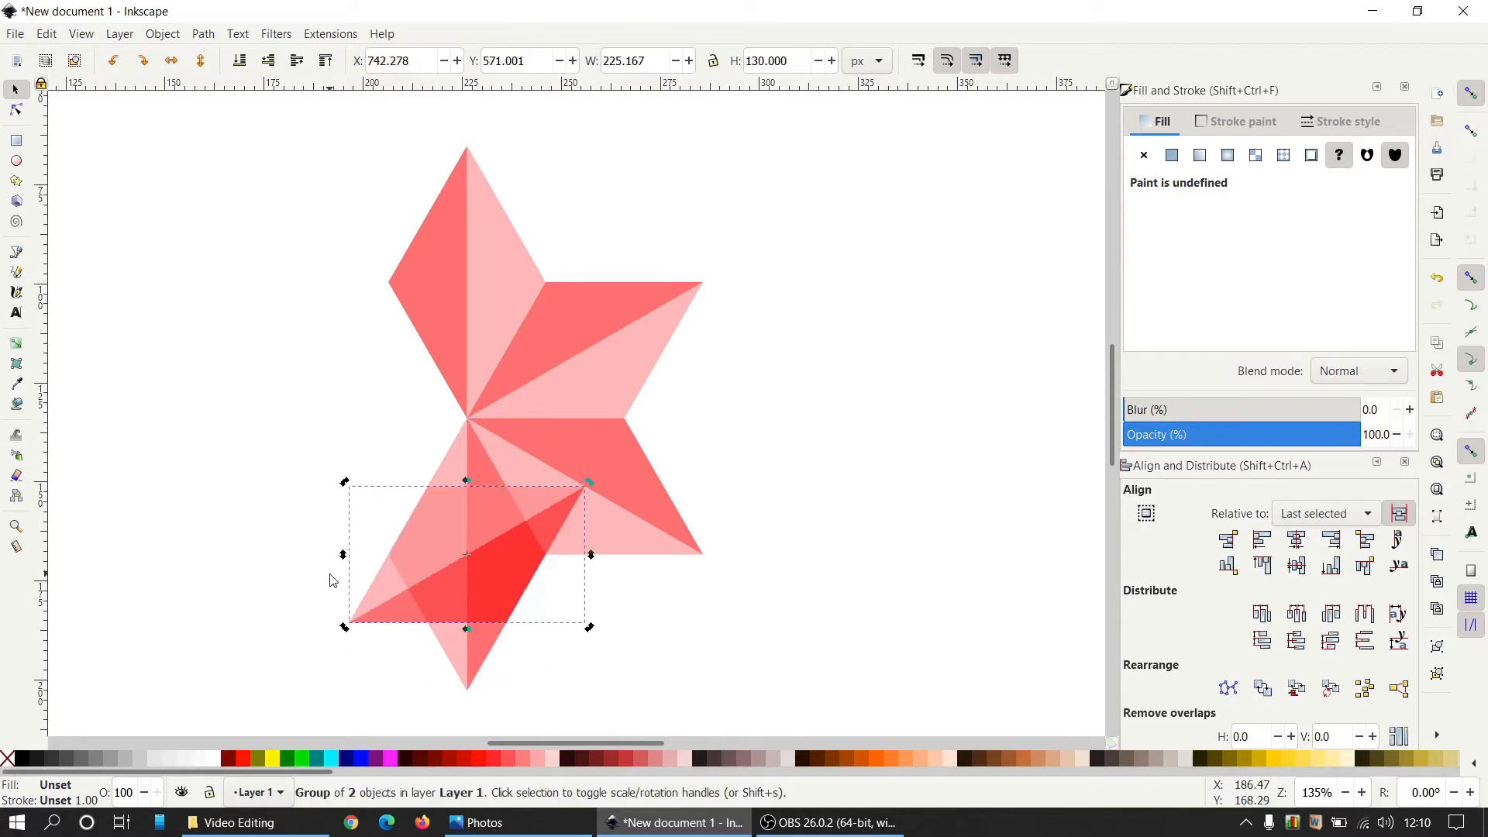
left_click_drag(467, 570, 358, 507)
left_click(713, 419)
- Duplicate the lower-left point, rotate the copy 60° clockwise and snap it into the remaining upper-left gap to close the star
left_click(394, 458)
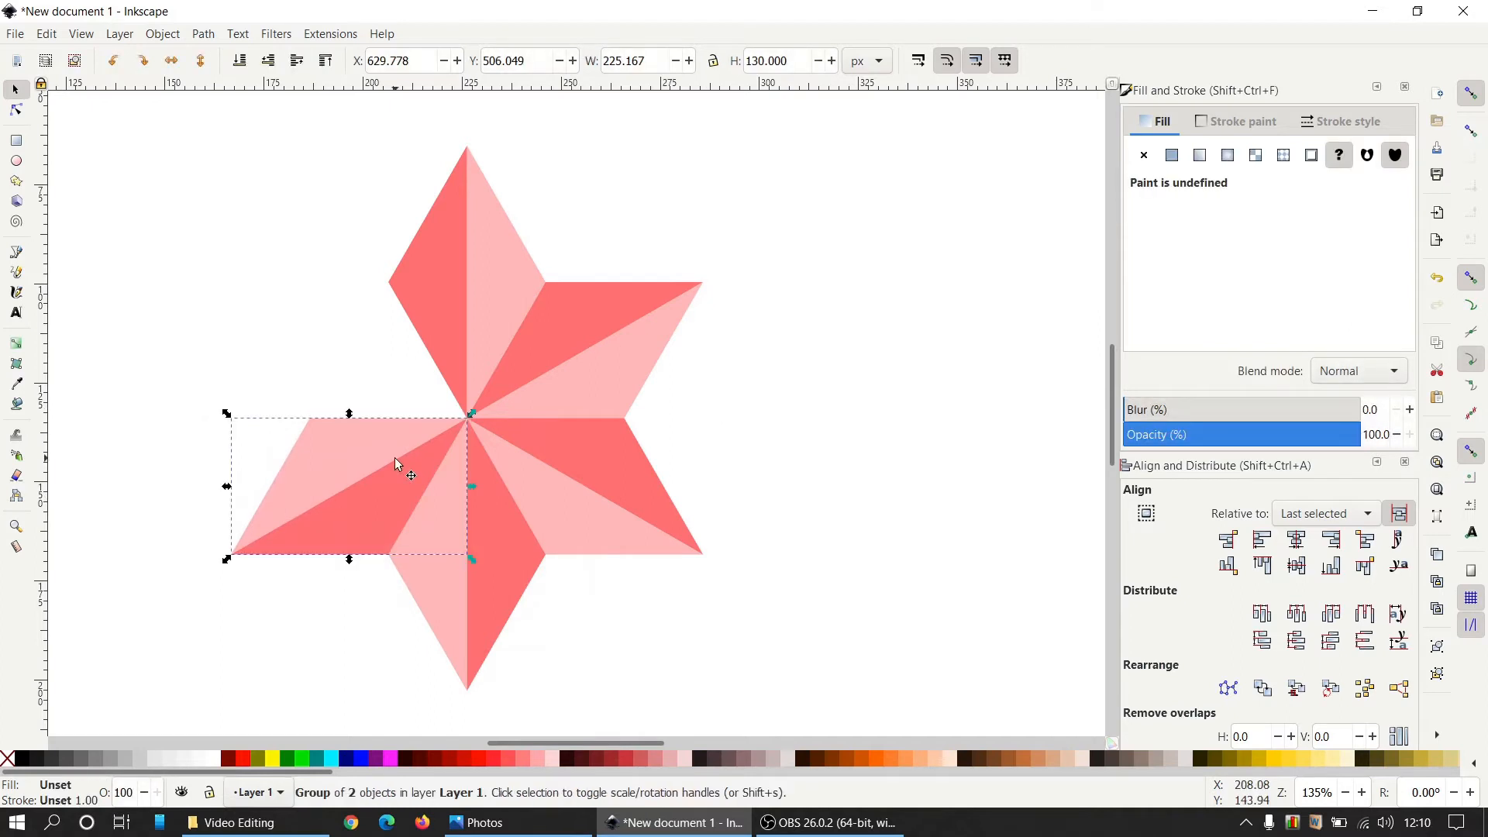
left_click(390, 457)
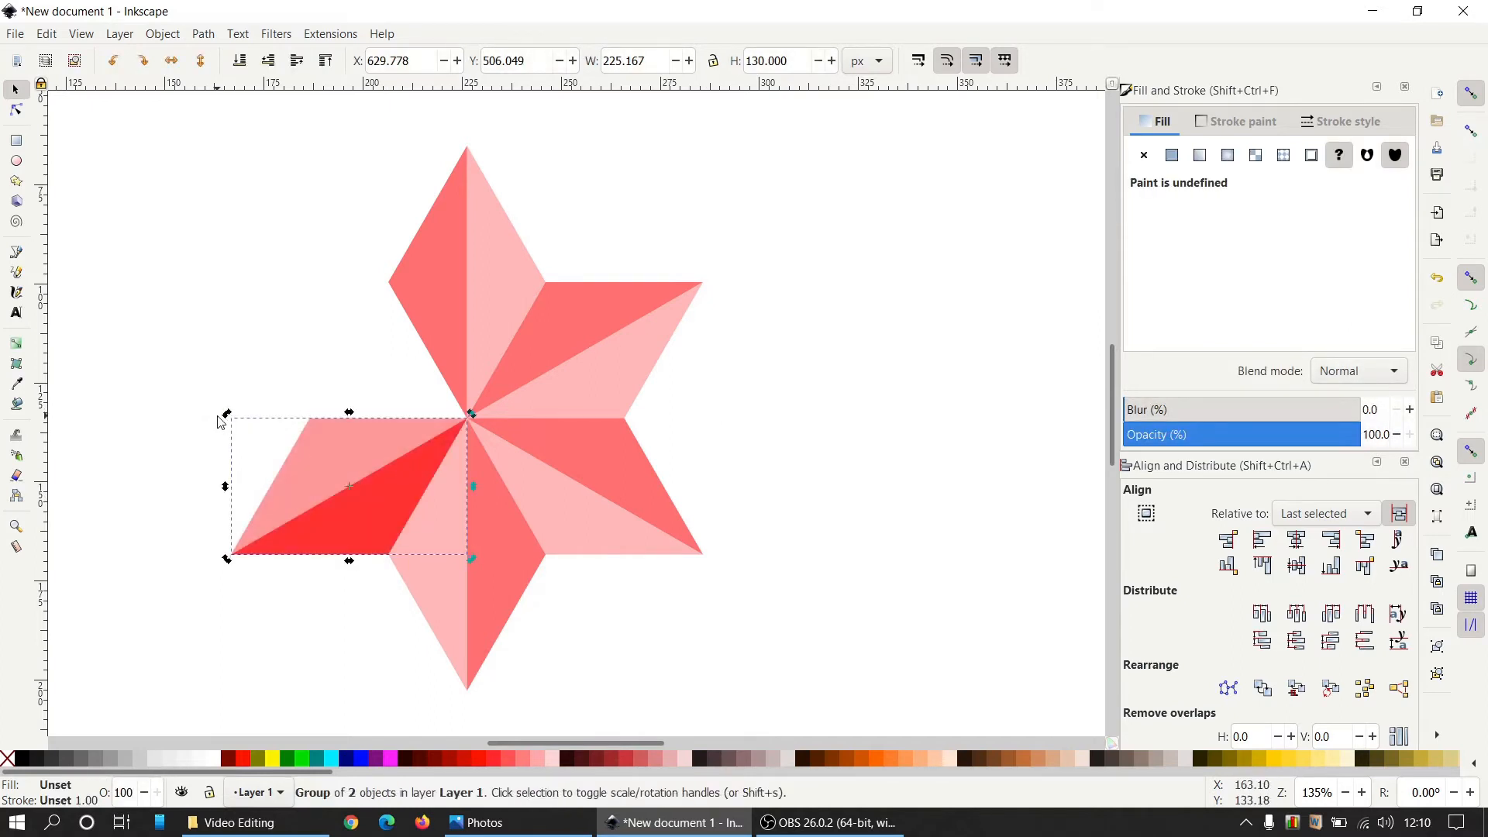
left_click_drag(226, 413, 339, 350)
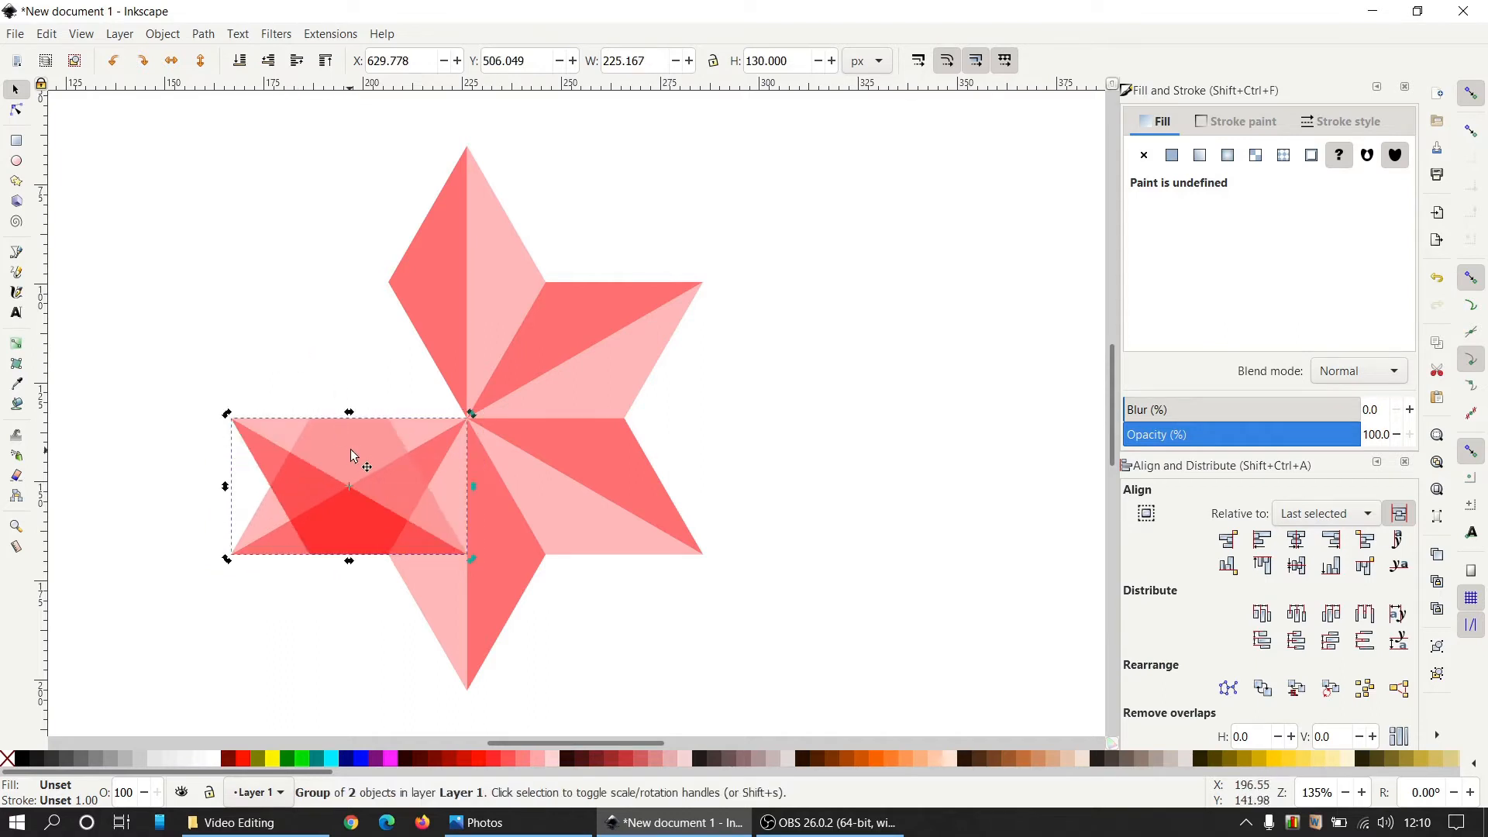
left_click_drag(352, 443, 353, 313)
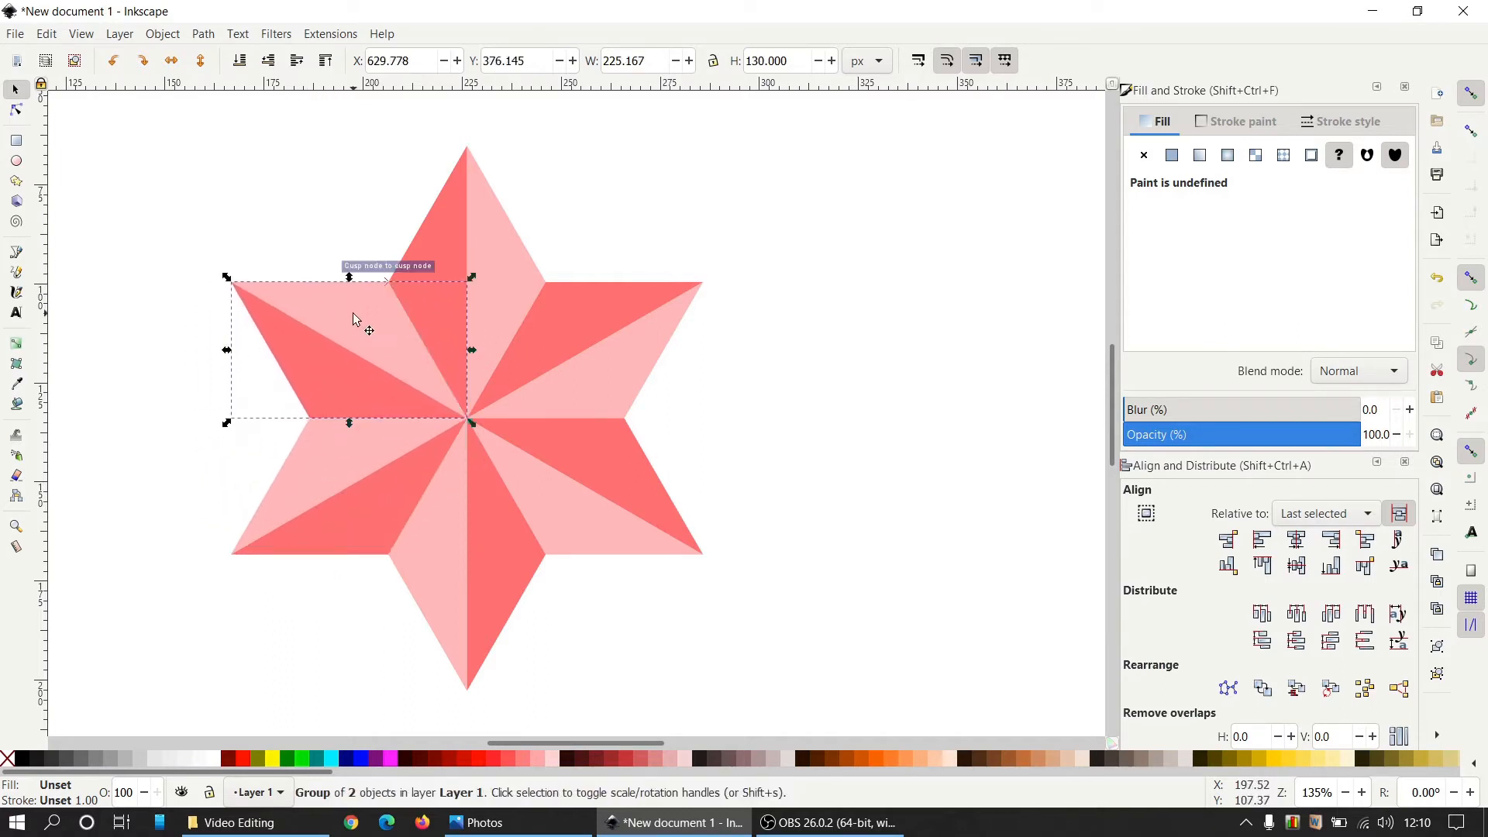
left_click(798, 465)
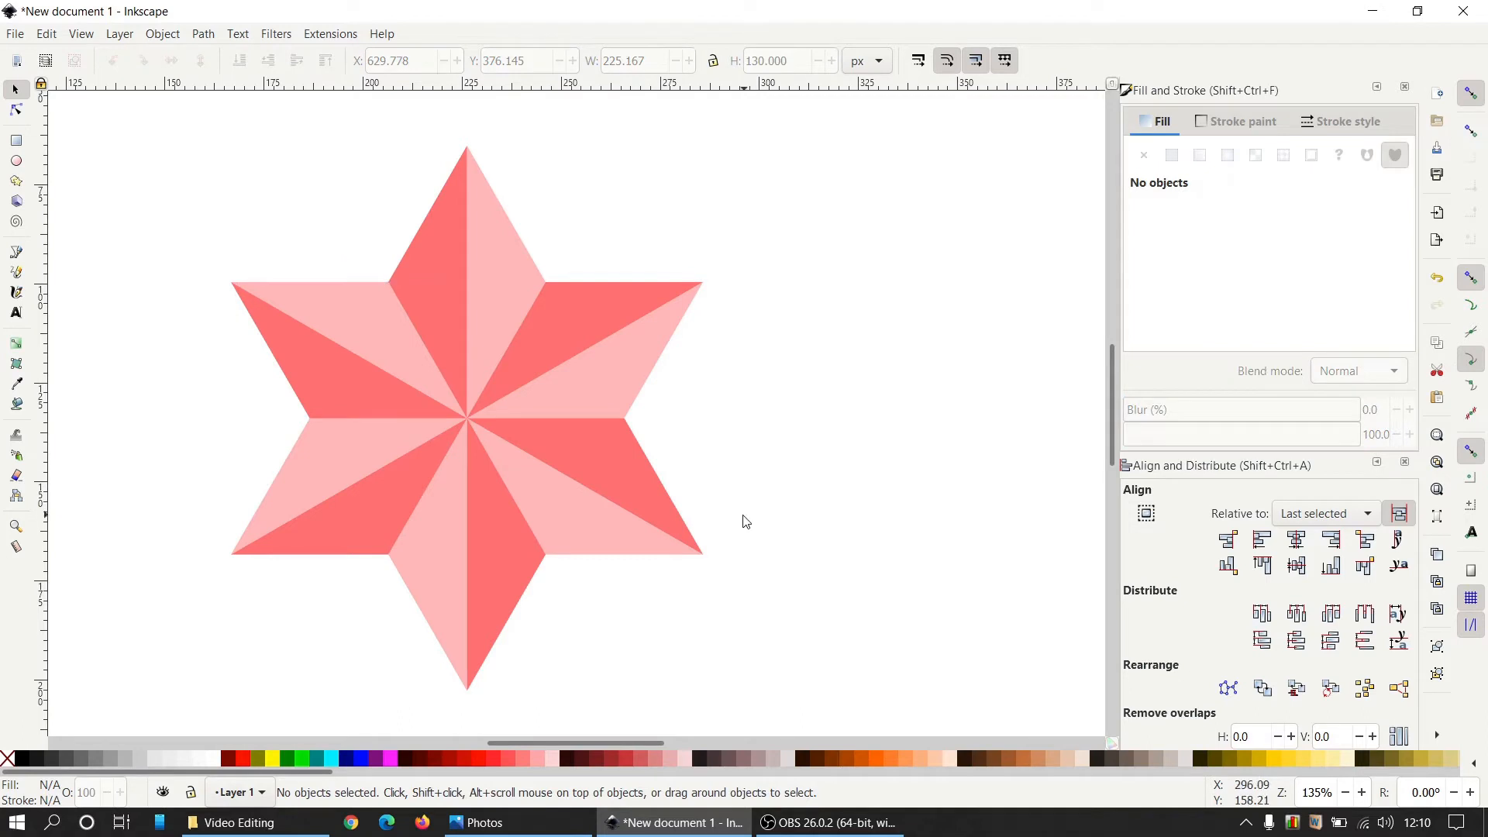
- Group all six points of the star into one object and duplicate the group in place
scroll(747, 634, "down", 1)
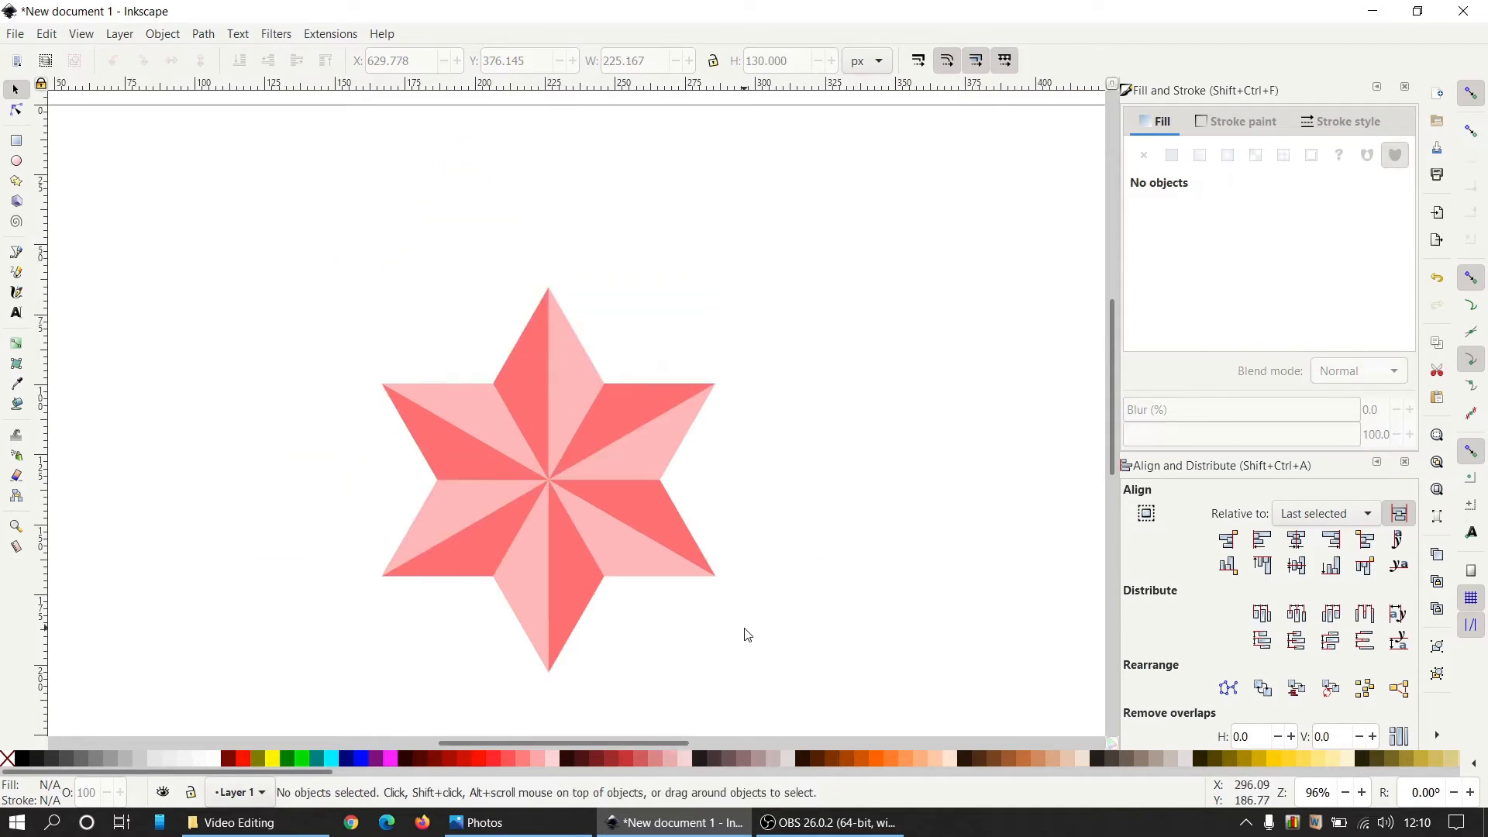
scroll(788, 647, "down", 2)
mouse_move(826, 645)
left_mouse_down()
mouse_move(522, 597)
mouse_move(319, 372)
mouse_move(350, 305)
mouse_move(328, 179)
left_mouse_up()
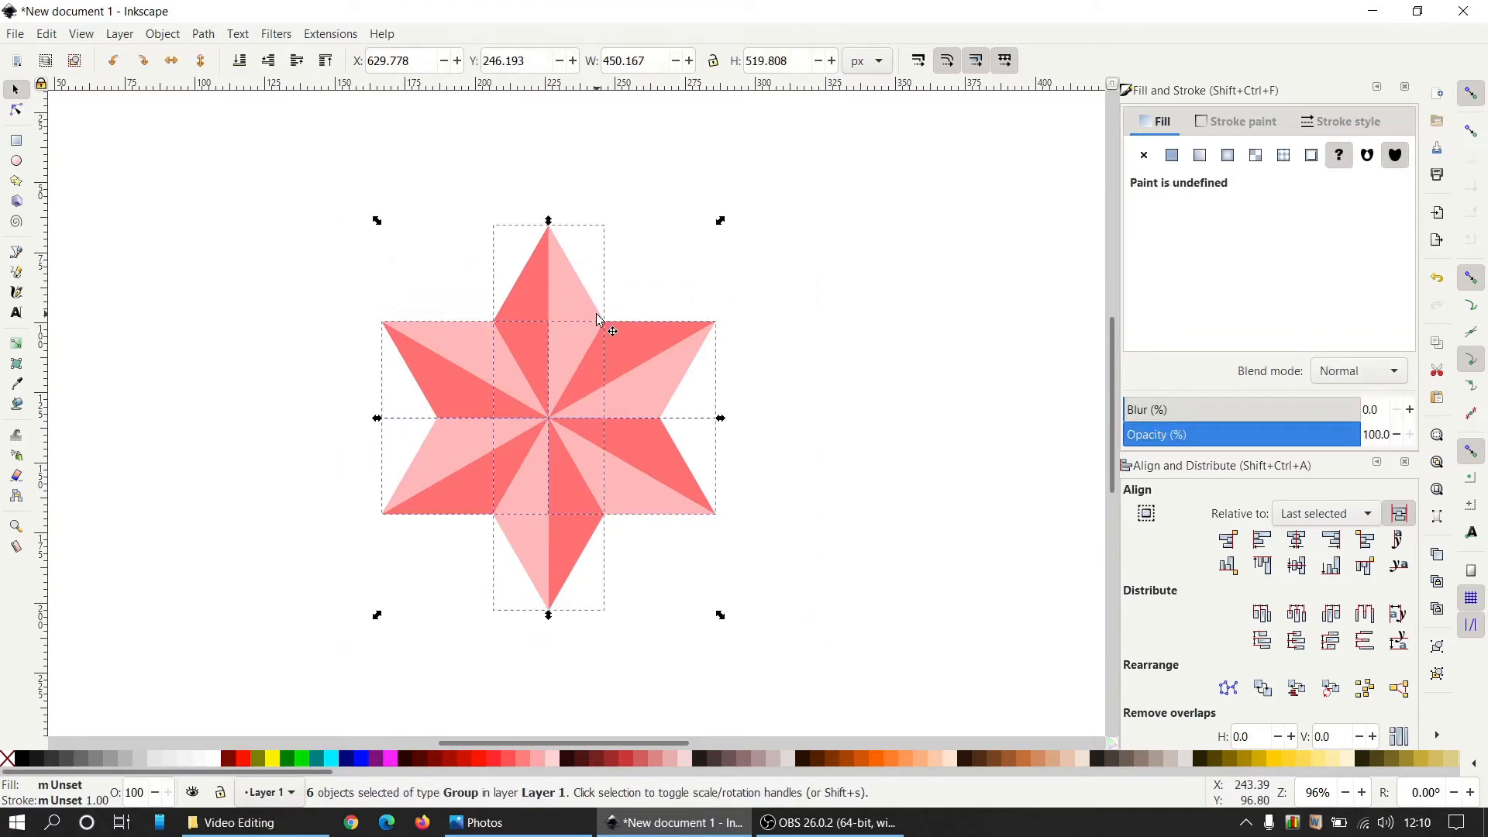
left_click(1438, 646)
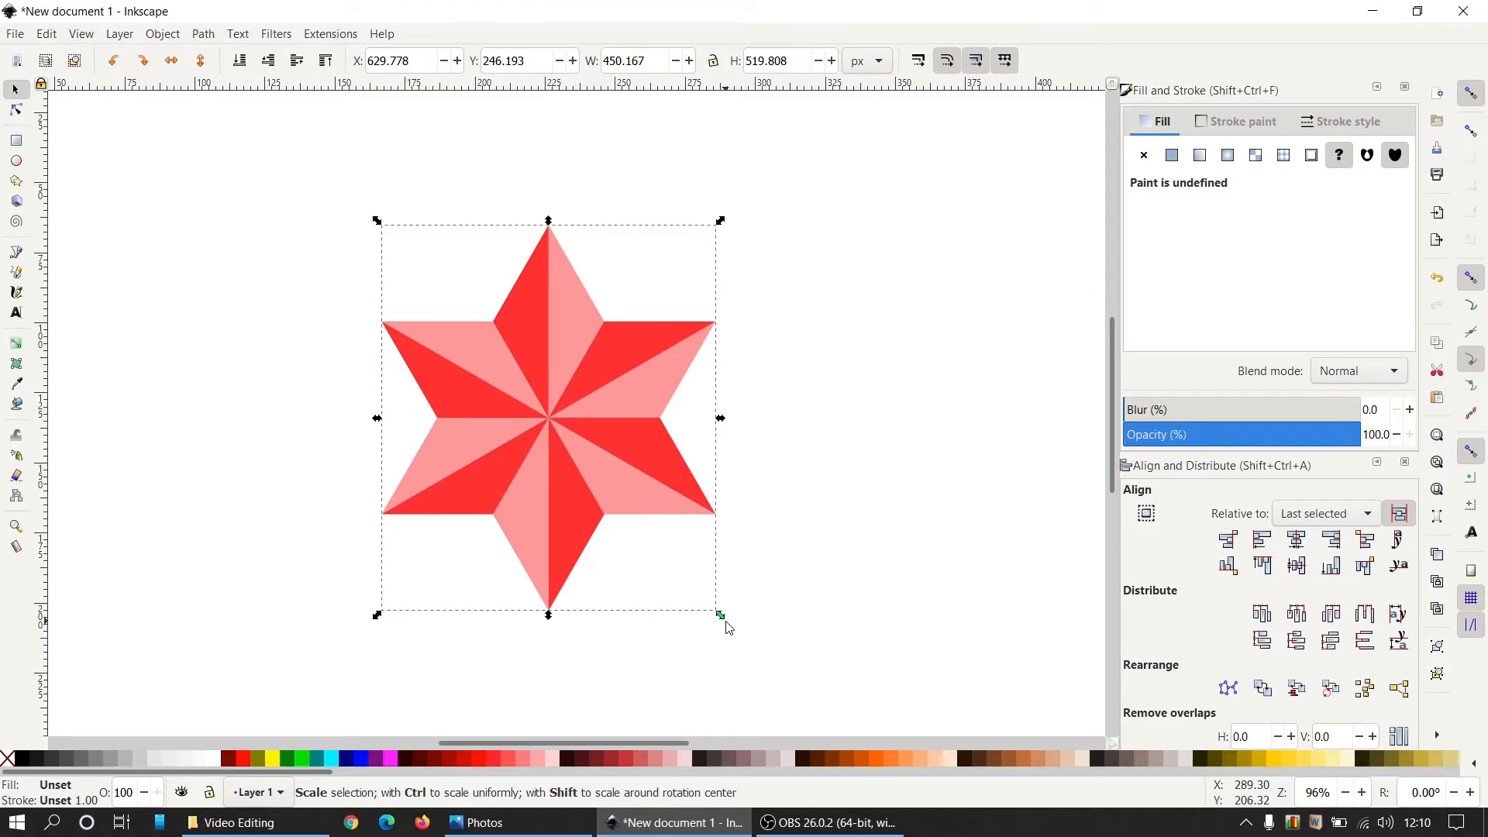
key("ctrl")
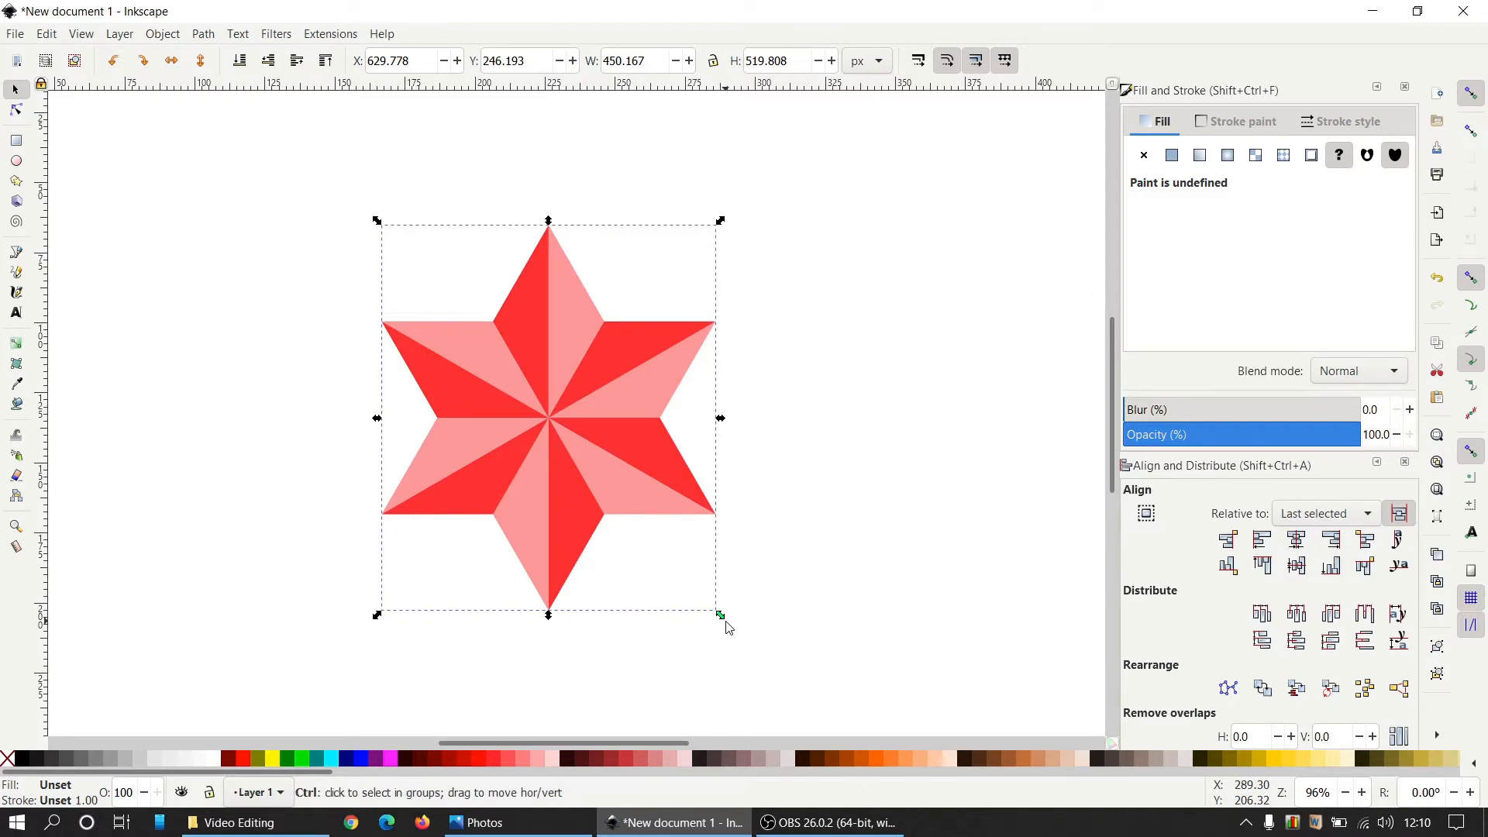
key("shift")
left_click_drag(723, 618, 631, 482)
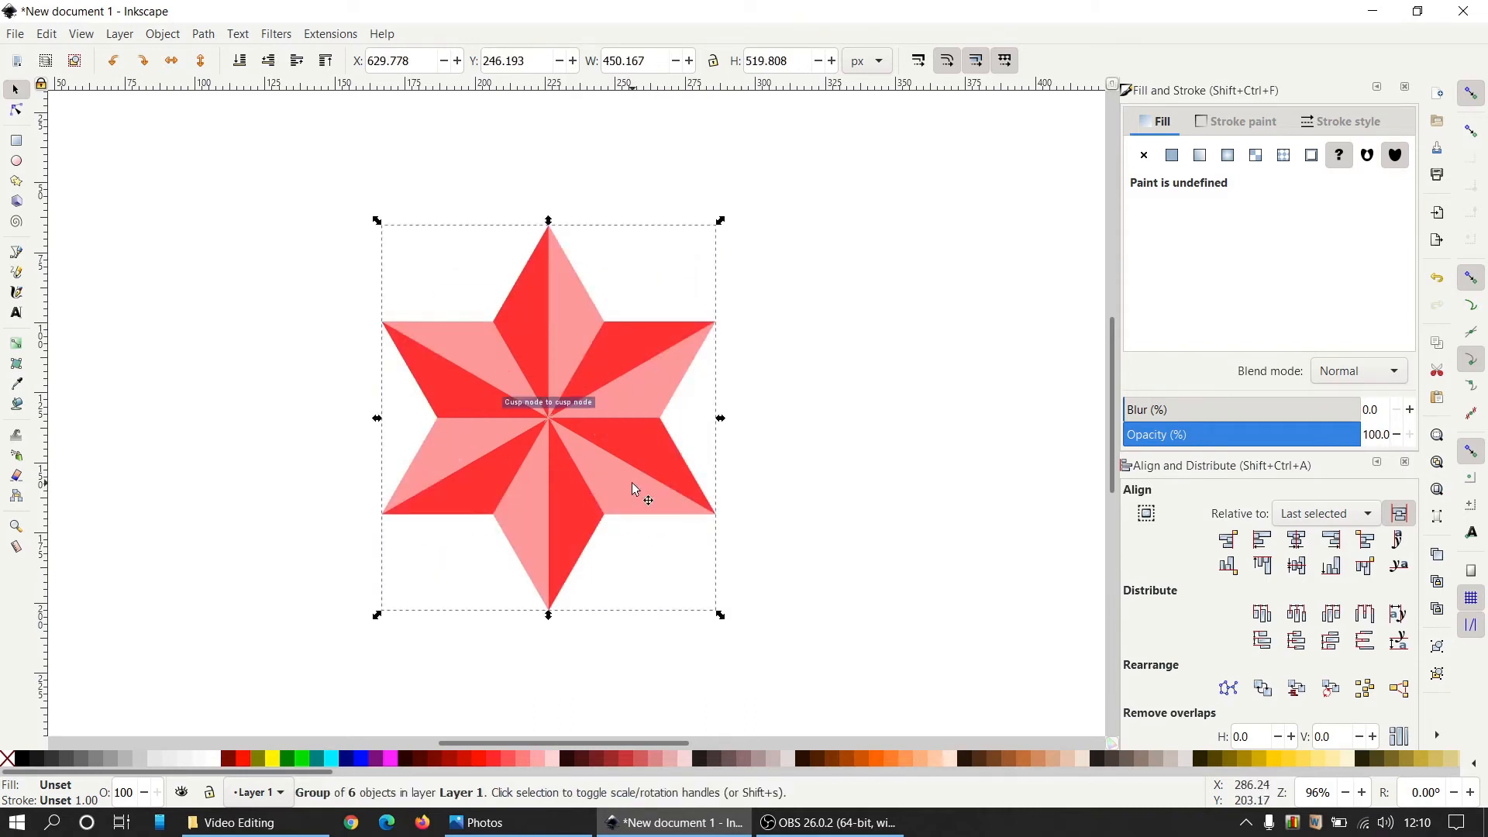
- With cusp node snapping off, scale the duplicate star about its centre to about 43 × 50 mm and flip it horizontally
left_click(1478, 368)
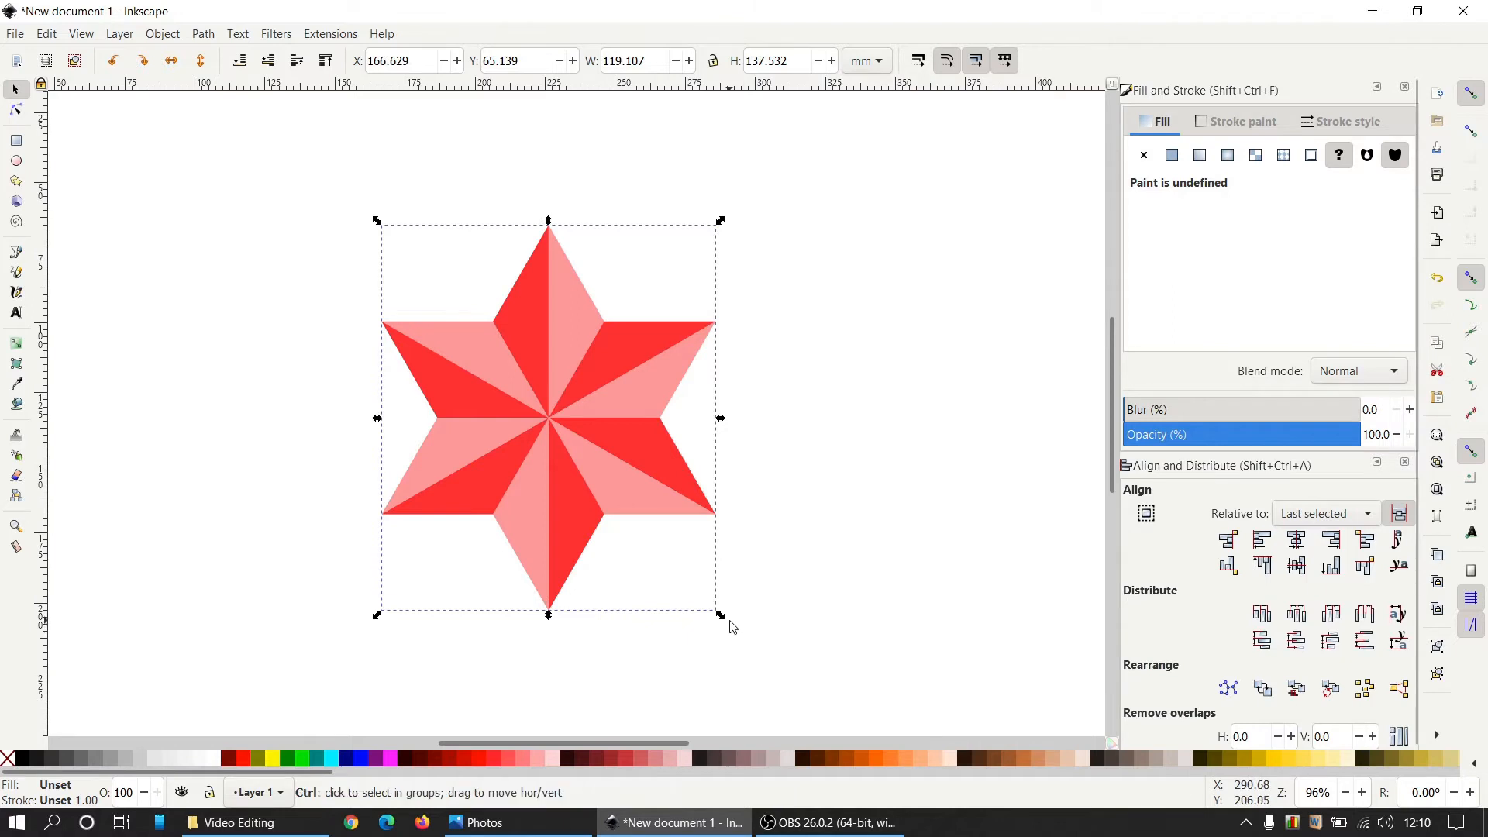
left_click_drag(718, 618, 627, 491)
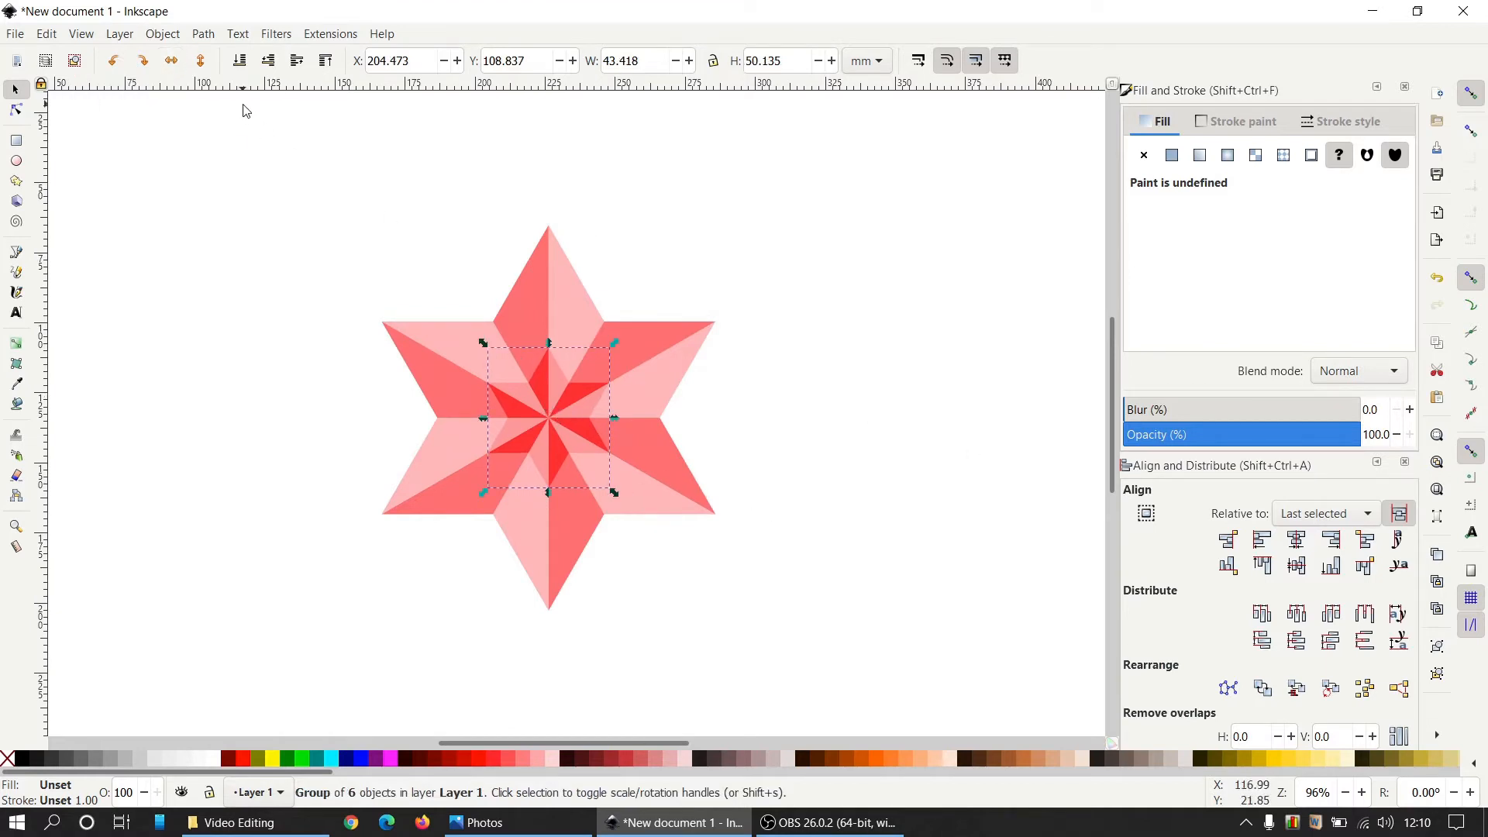
left_click(172, 61)
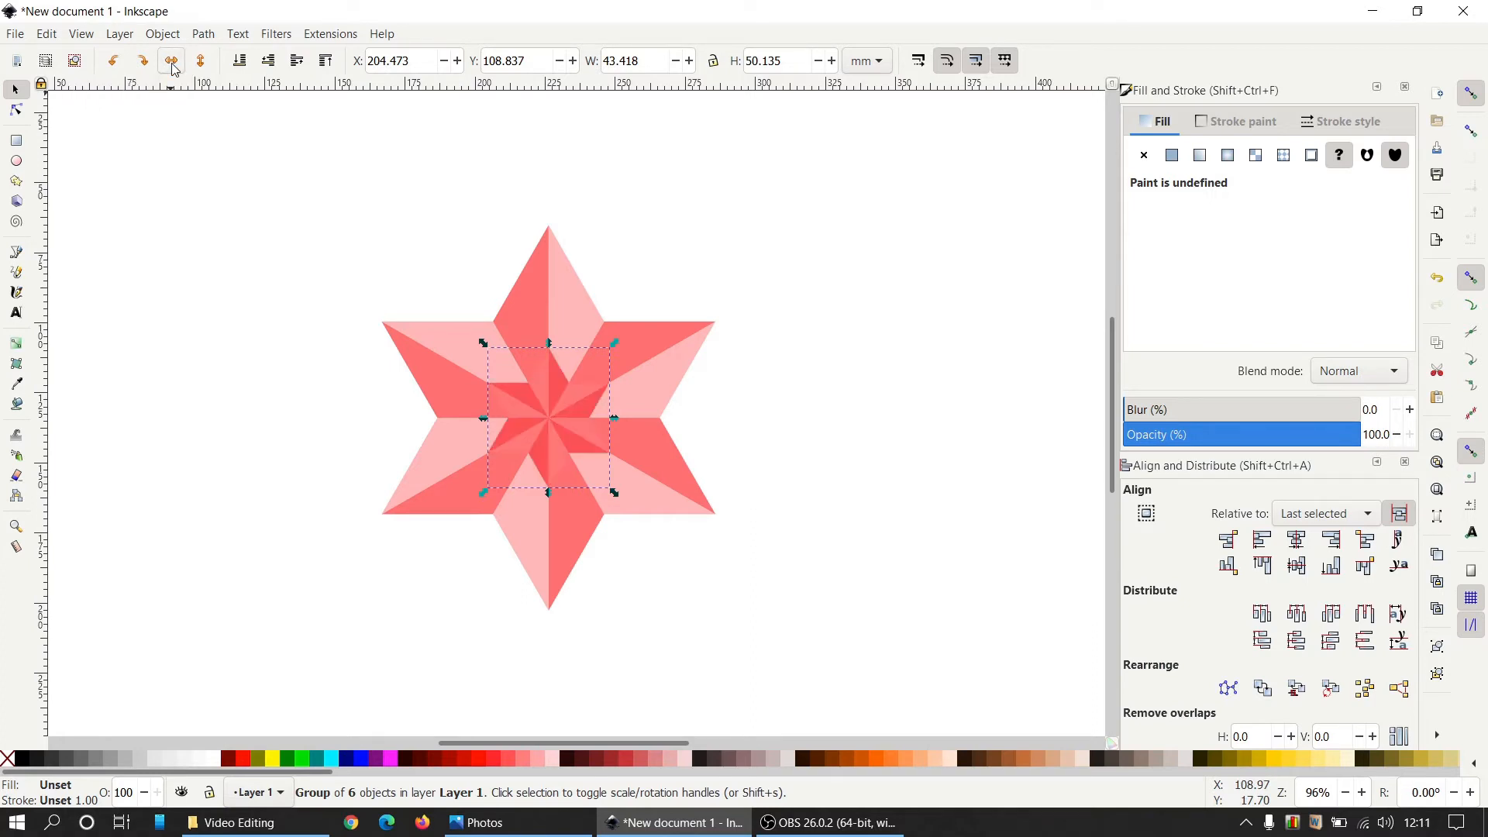
key("Escape")
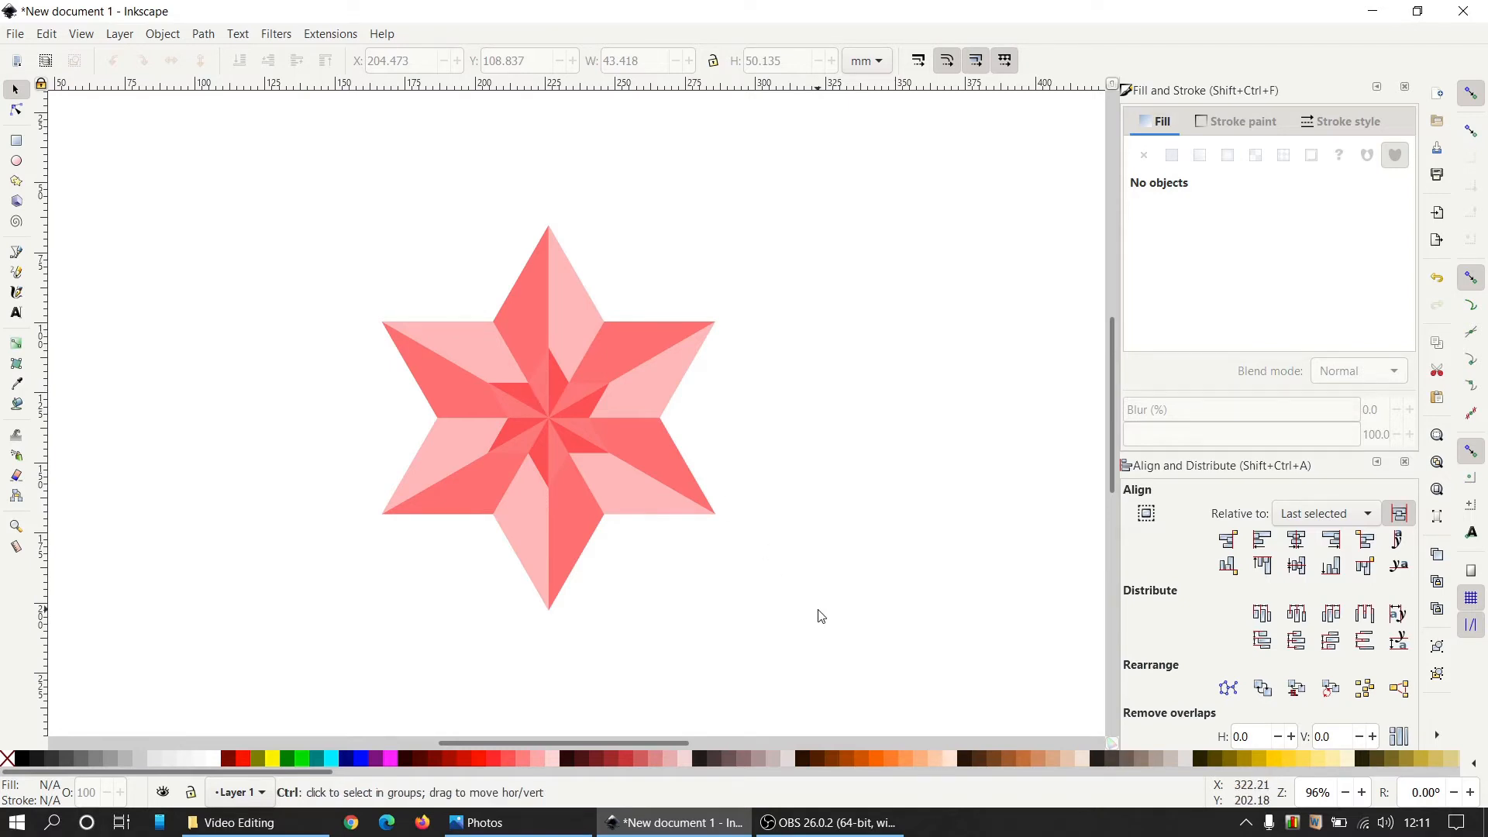
scroll(821, 612, "down", 1)
scroll(817, 595, "up", 1)
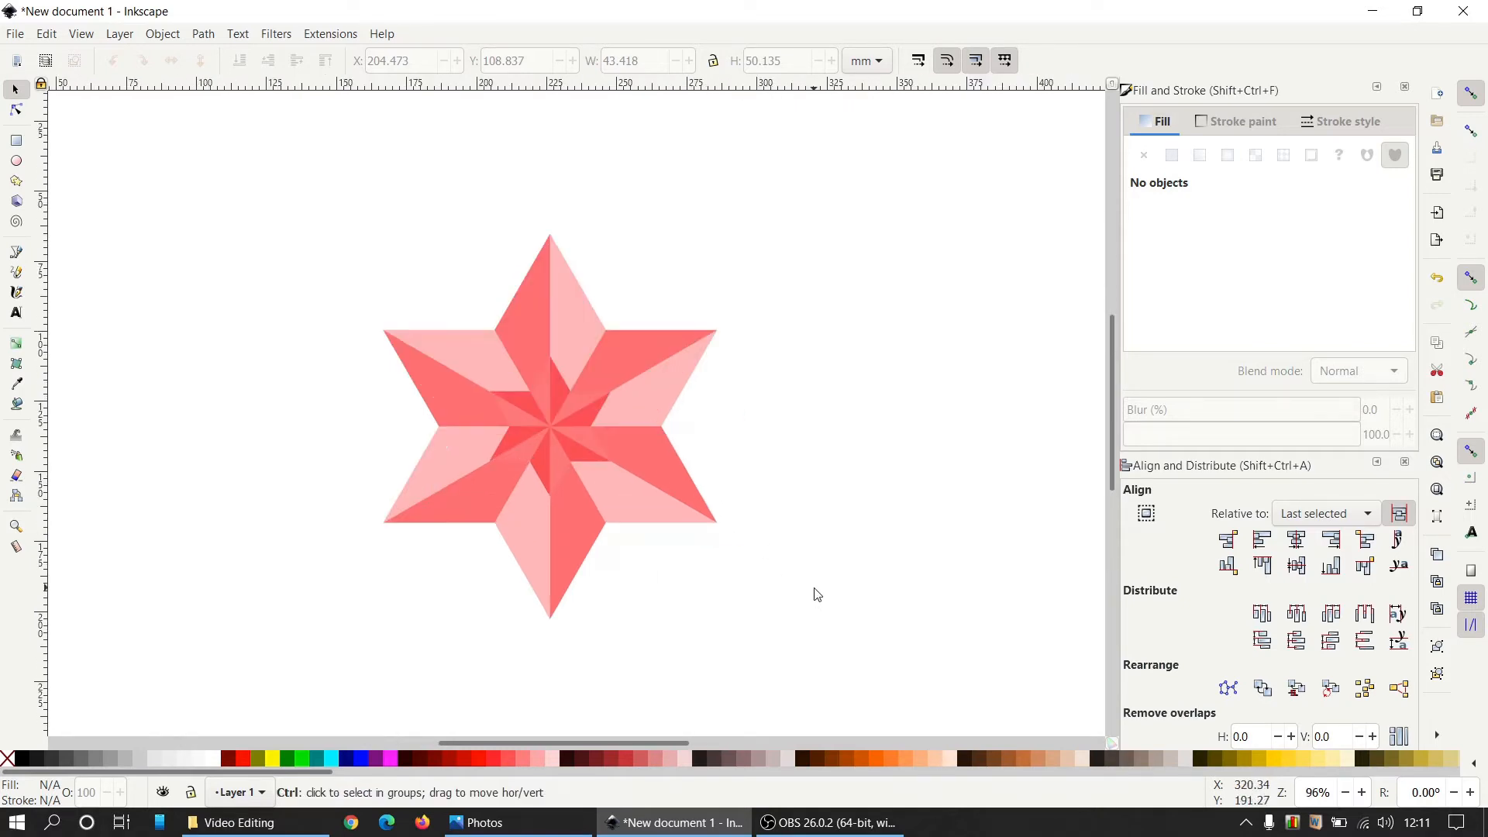
scroll(828, 637, "down", 1)
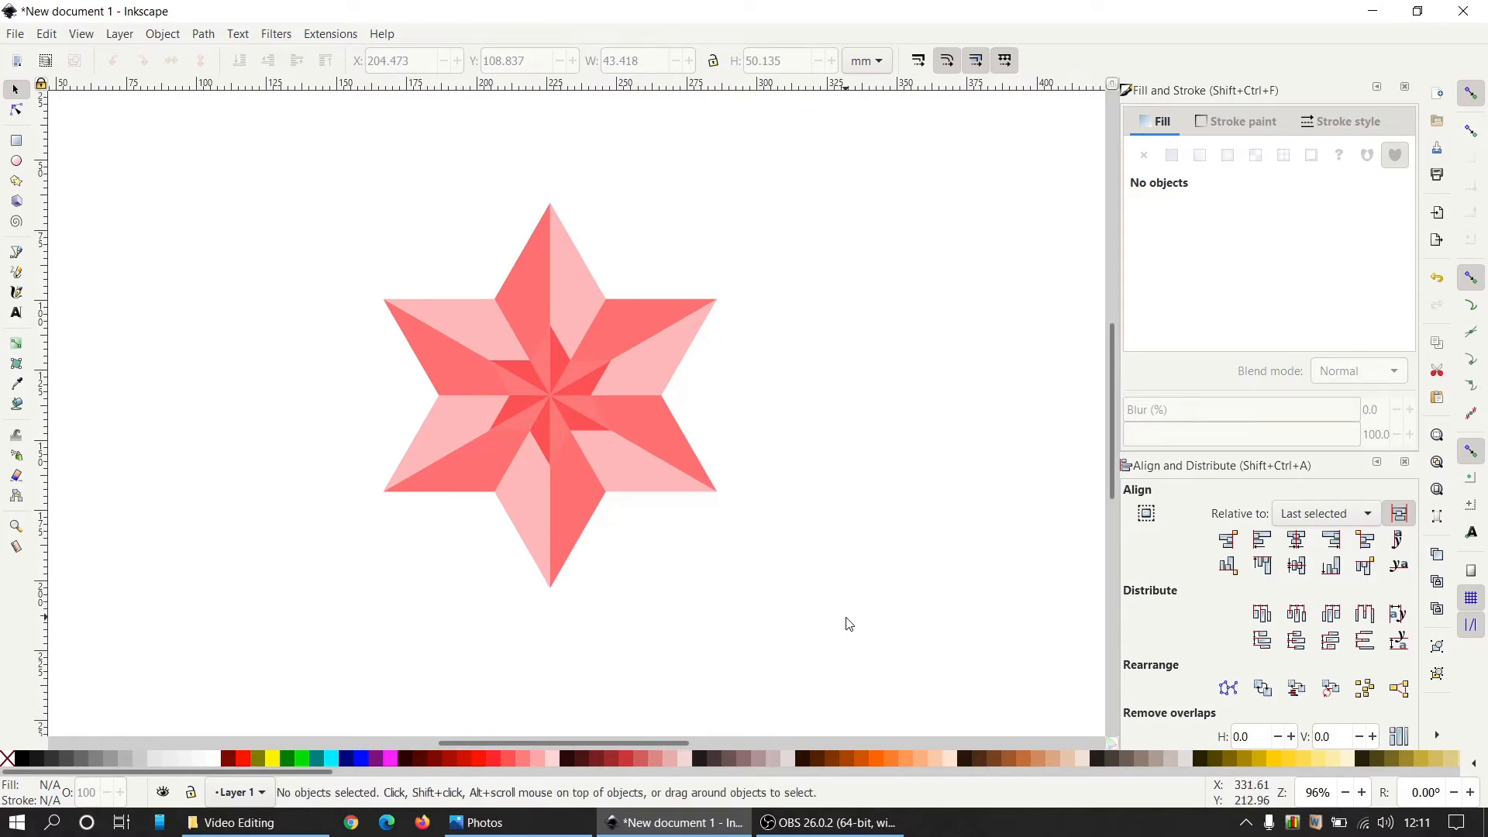
- Check the reference double star image in Photos, return to Inkscape, and group the large and small stars into one object
left_click(560, 826)
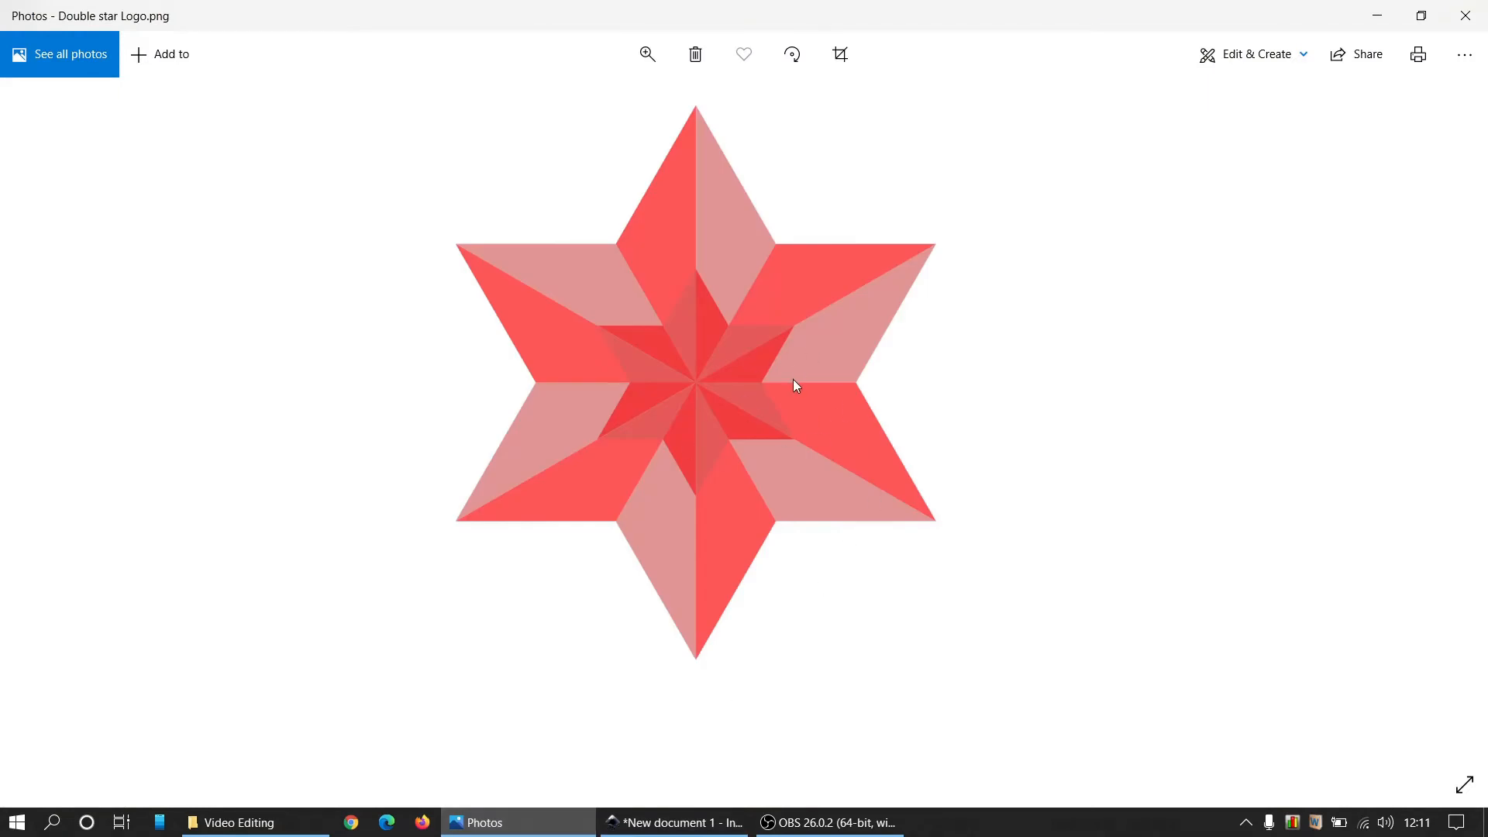
left_click(1380, 15)
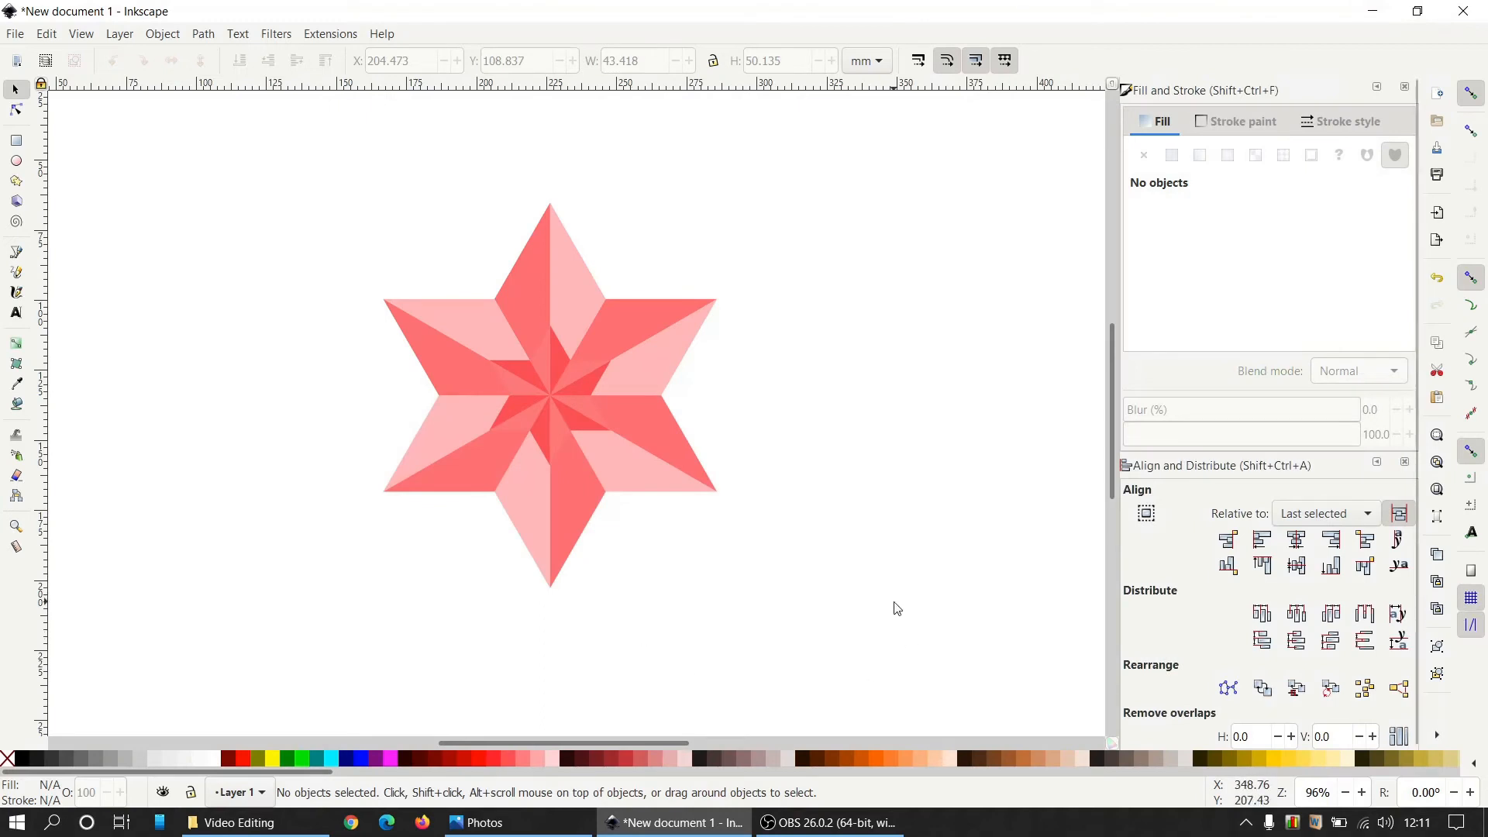
left_click_drag(887, 630, 292, 159)
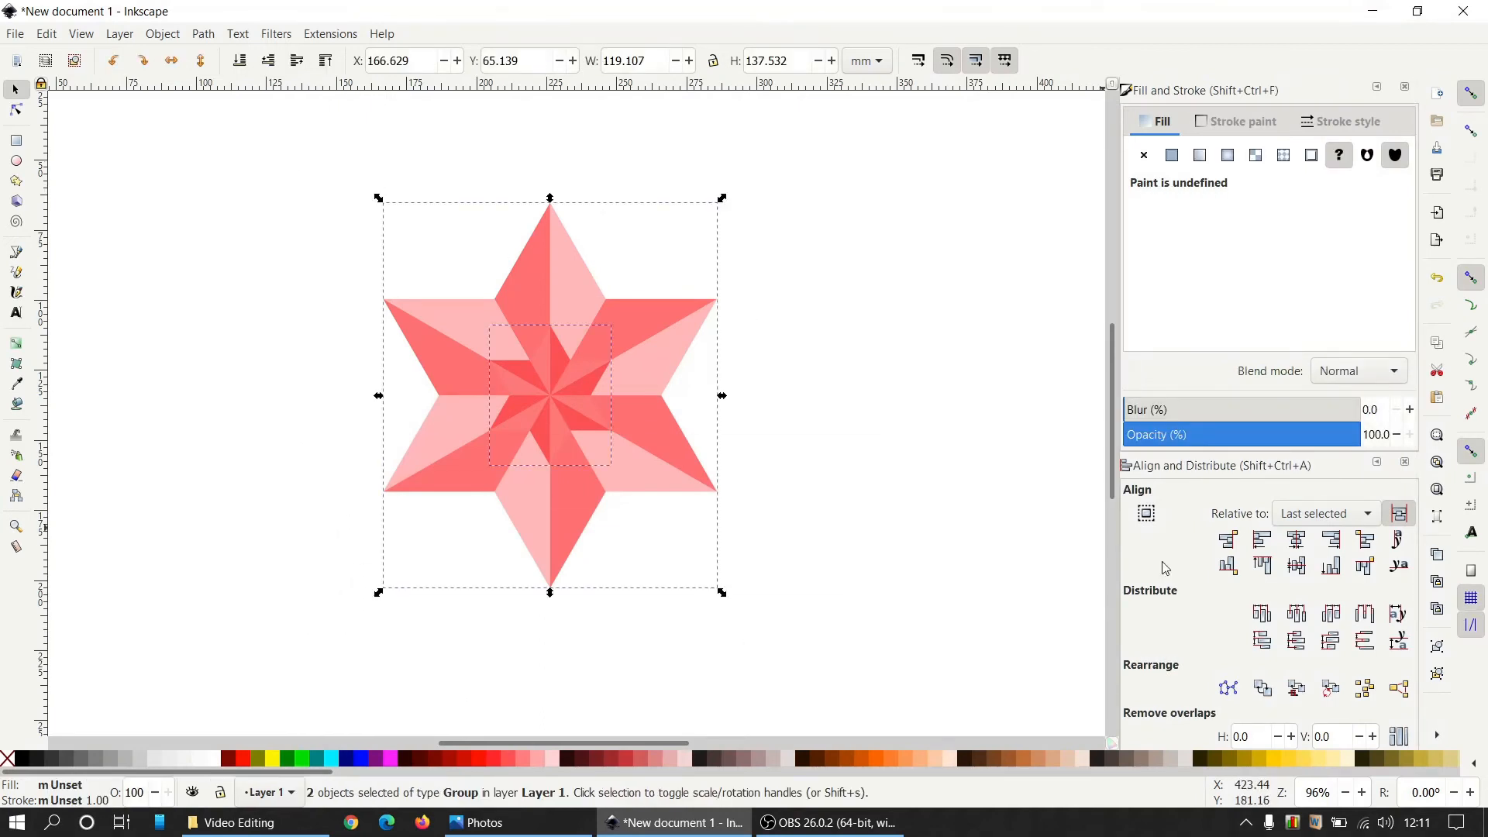
left_click(1440, 649)
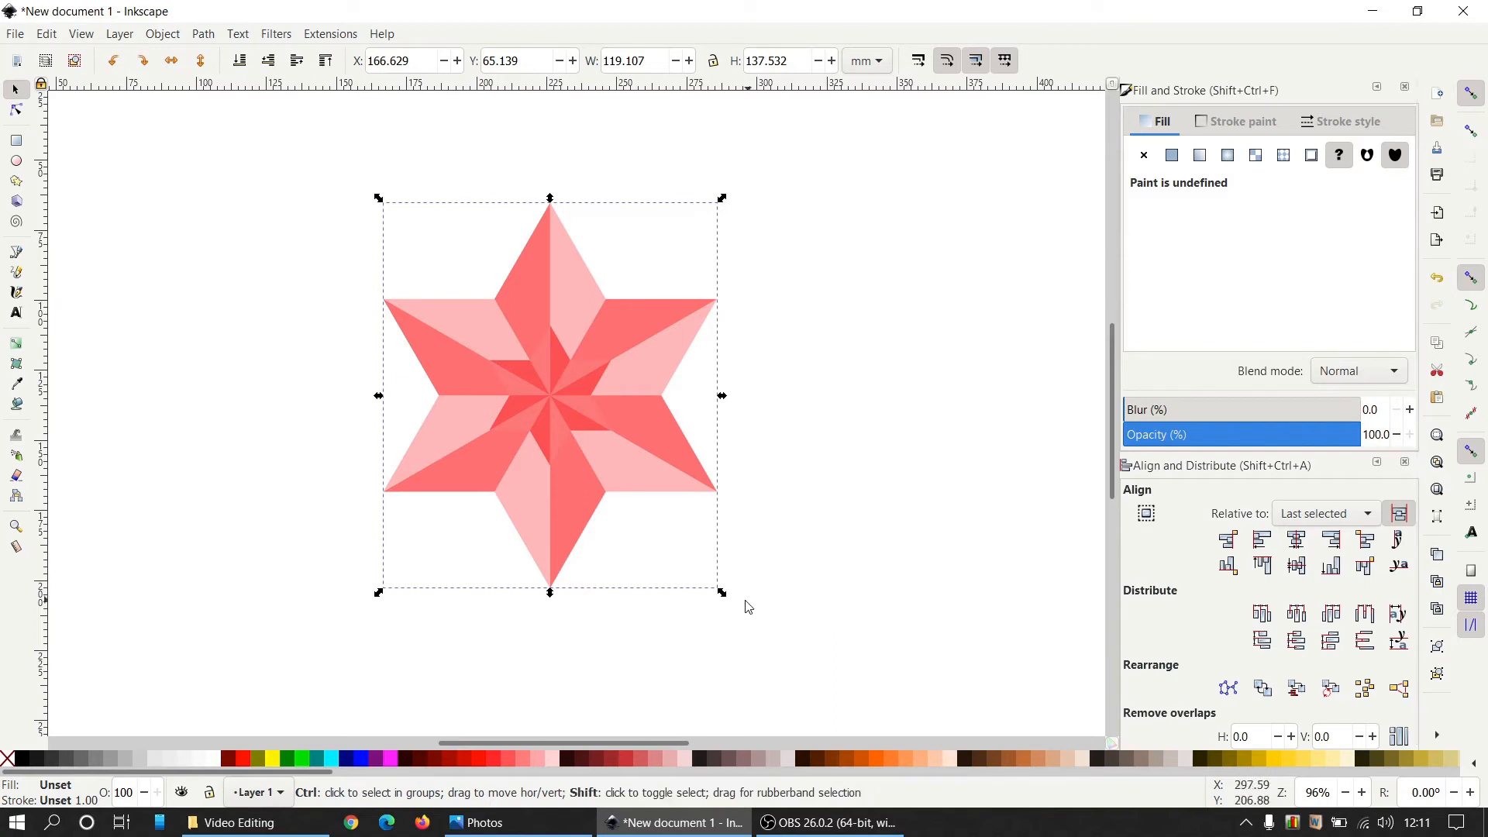
- Scale the grouped double star down to about 27 × 31 mm, move it up, and place a duplicate beside it
left_click_drag(722, 593, 611, 453)
left_click_drag(563, 398, 539, 293)
key("ctrl+d")
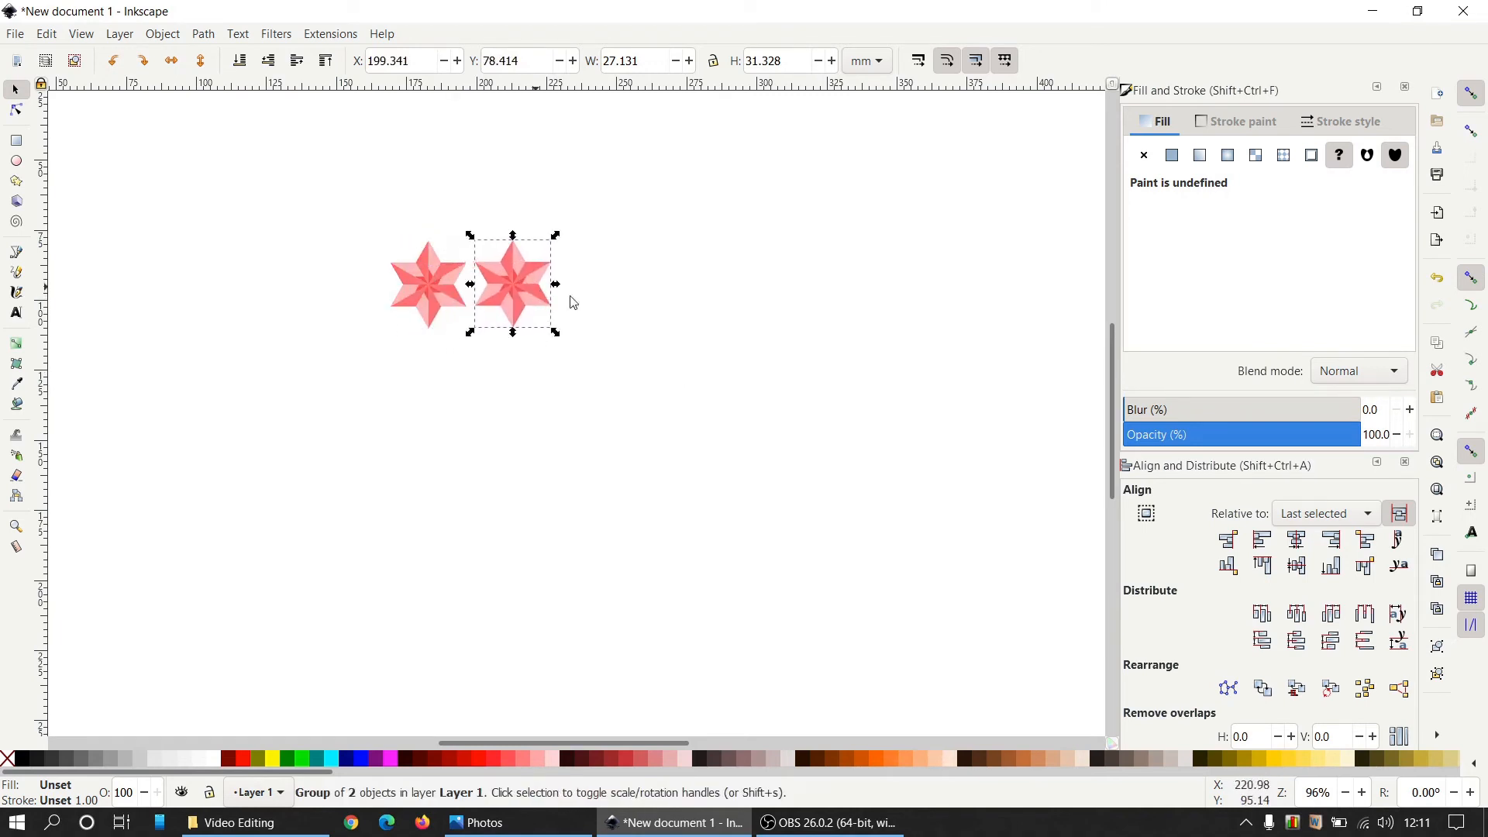
- Enable snapping to cusp nodes and snap the duplicate star's side tips onto those of the first star
left_click(1480, 363)
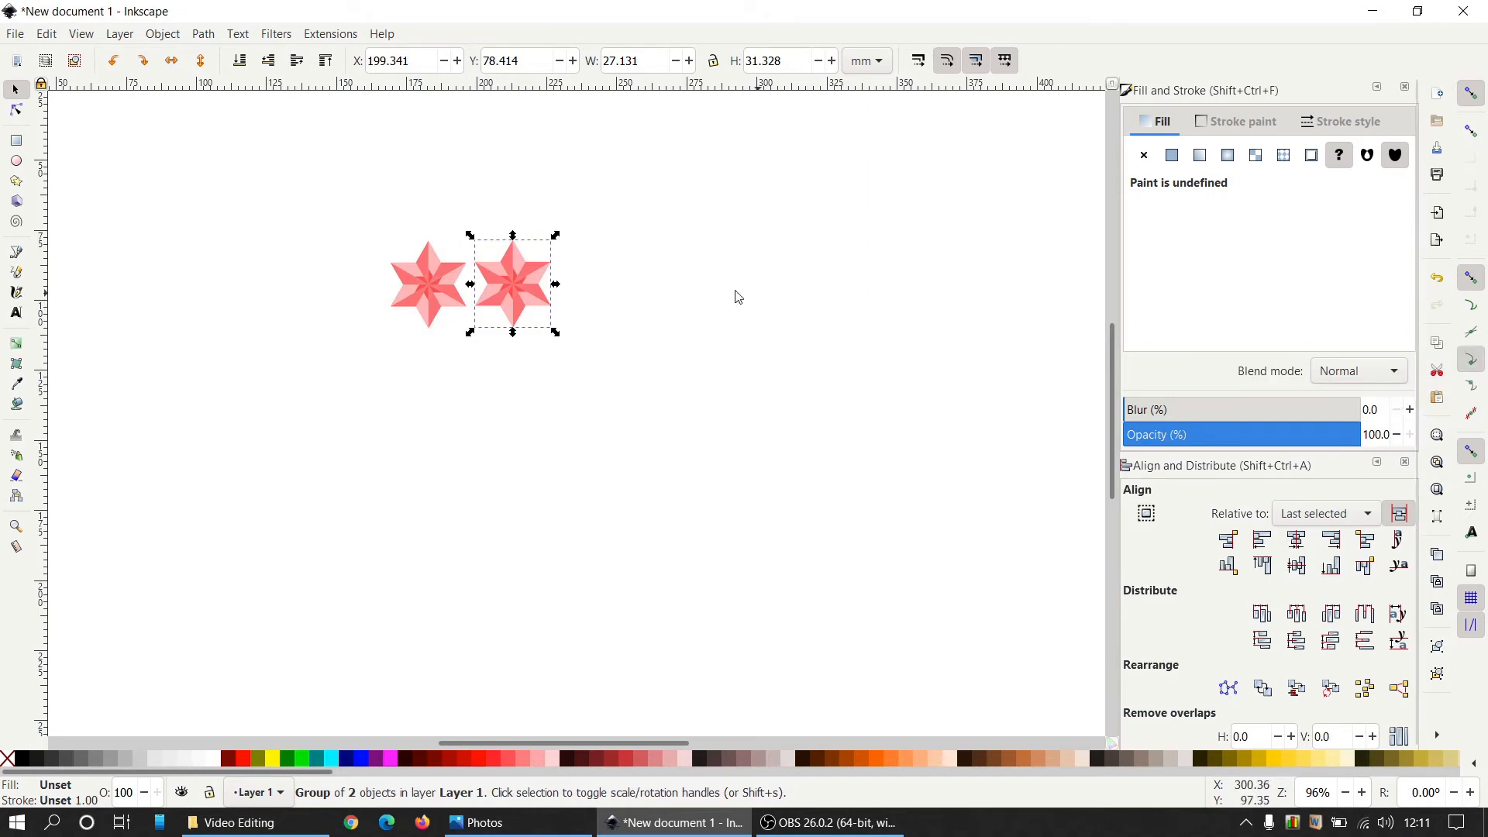
left_click_drag(529, 288, 523, 277)
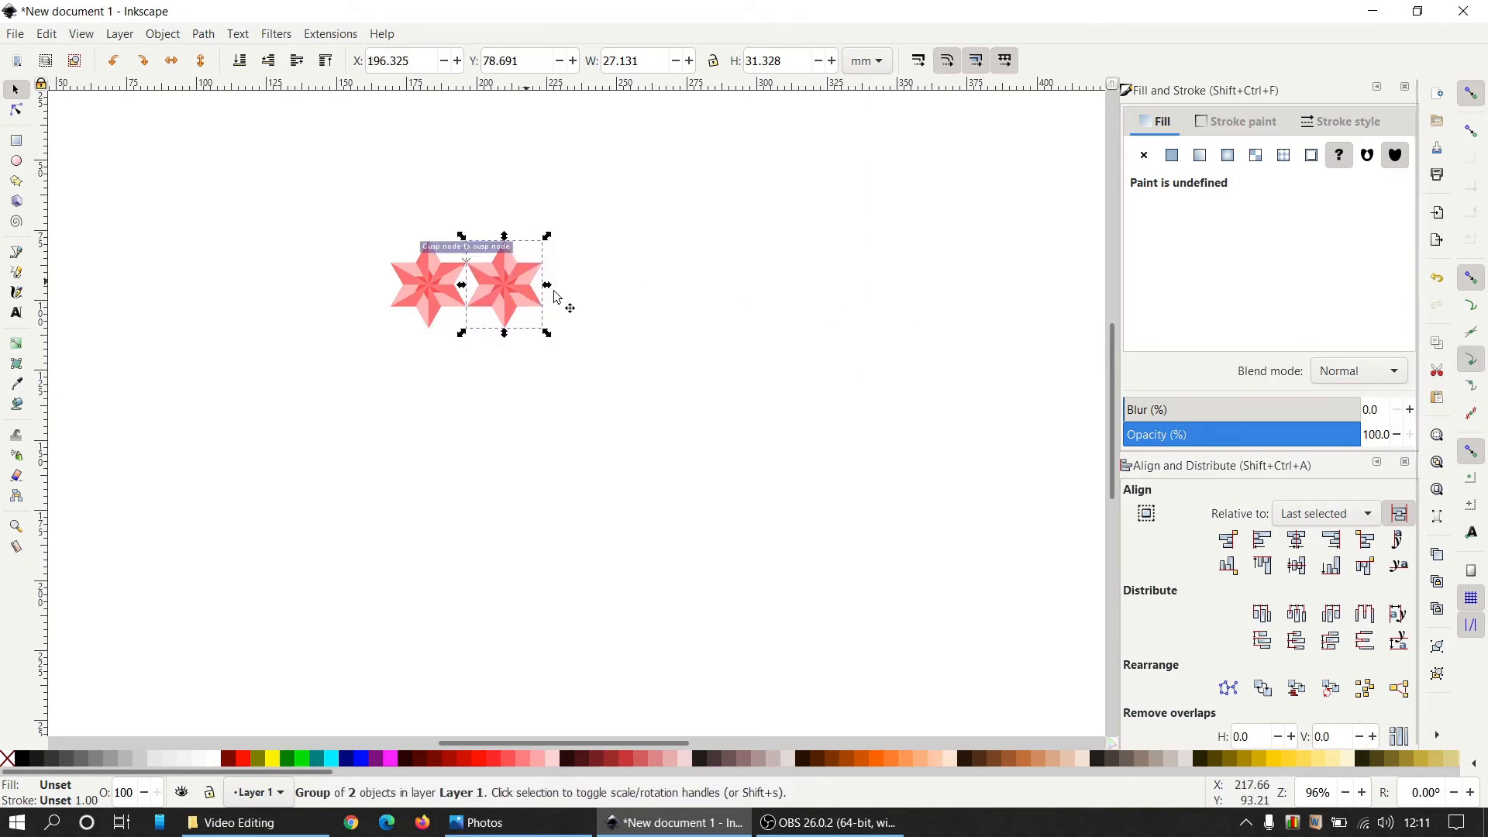
left_click(562, 313)
left_click(529, 295)
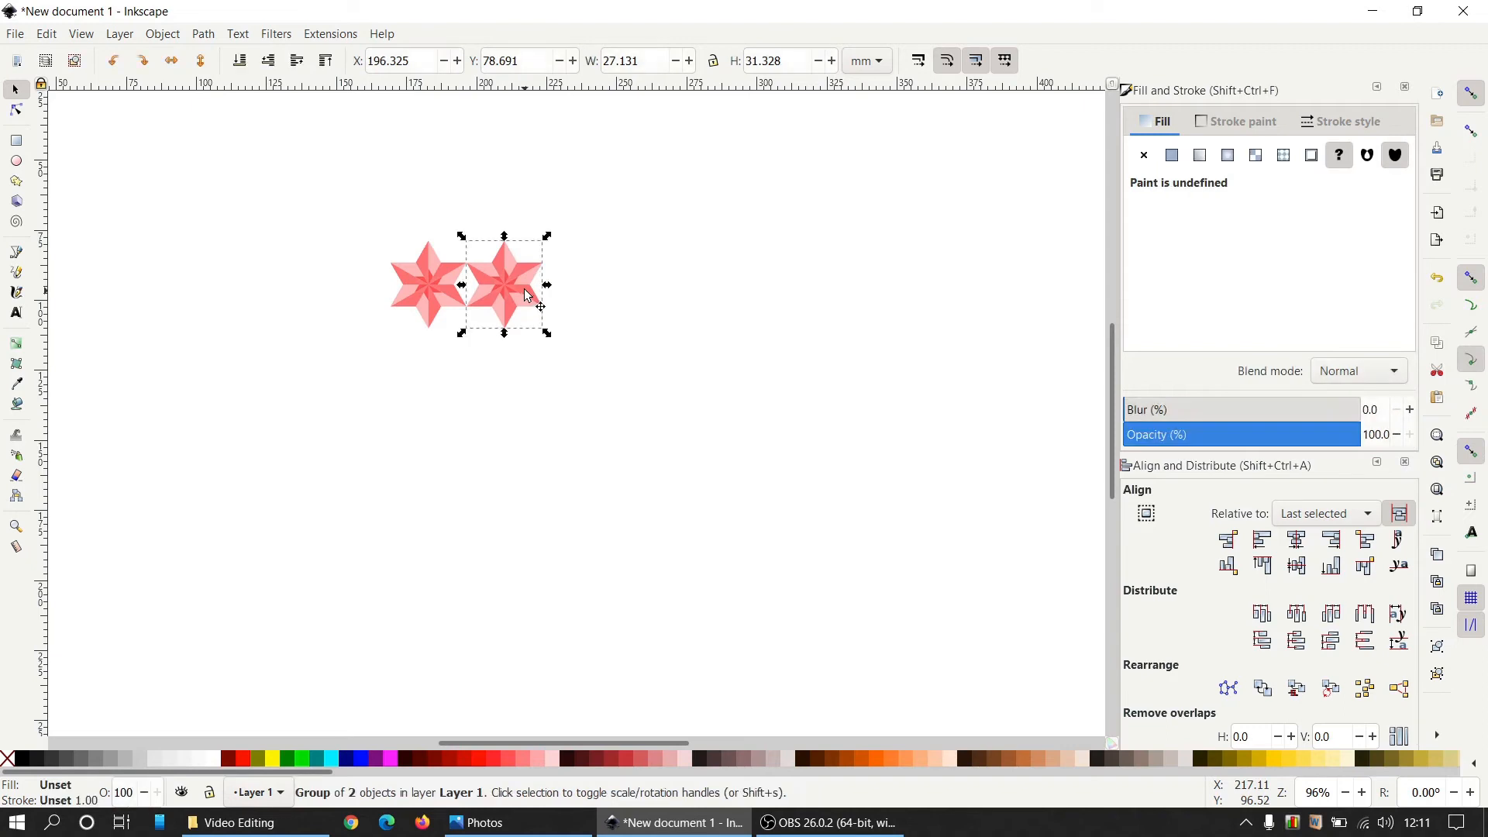
- Add three more duplicates of the star, each snapped tip to tip at the row's right end, for a row of five
key("ctrl+d")
left_click_drag(542, 304, 737, 279)
key("ctrl+d")
key("ctrl+d")
left_click(934, 404)
left_click(1047, 488)
- Duplicate the whole row of five stars and snap the copy directly below the original row
mouse_move(1046, 489)
left_mouse_down()
mouse_move(272, 322)
mouse_move(239, 172)
left_mouse_up()
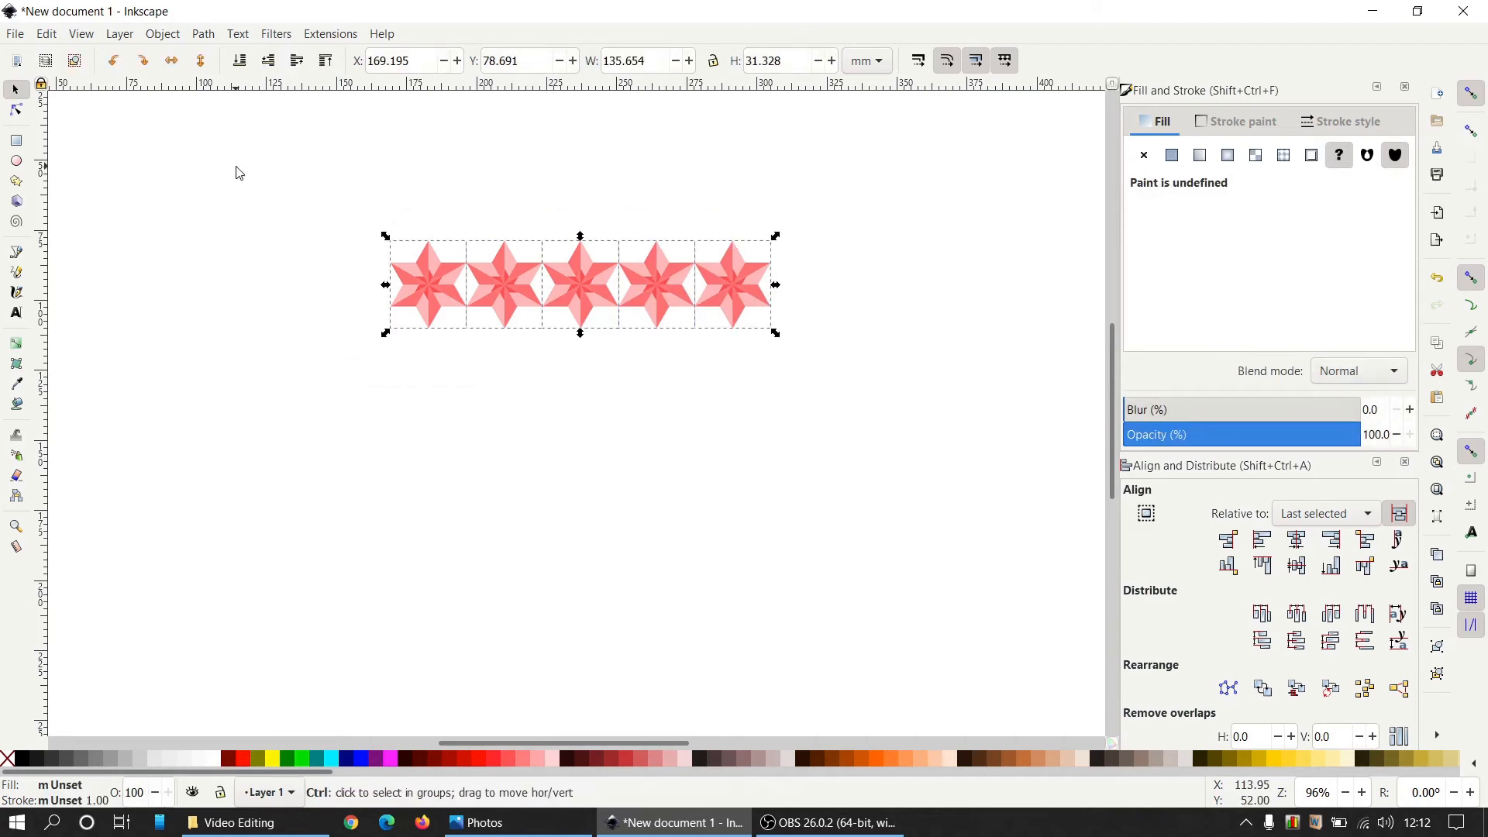
key("ctrl+d")
left_click_drag(618, 323, 606, 400)
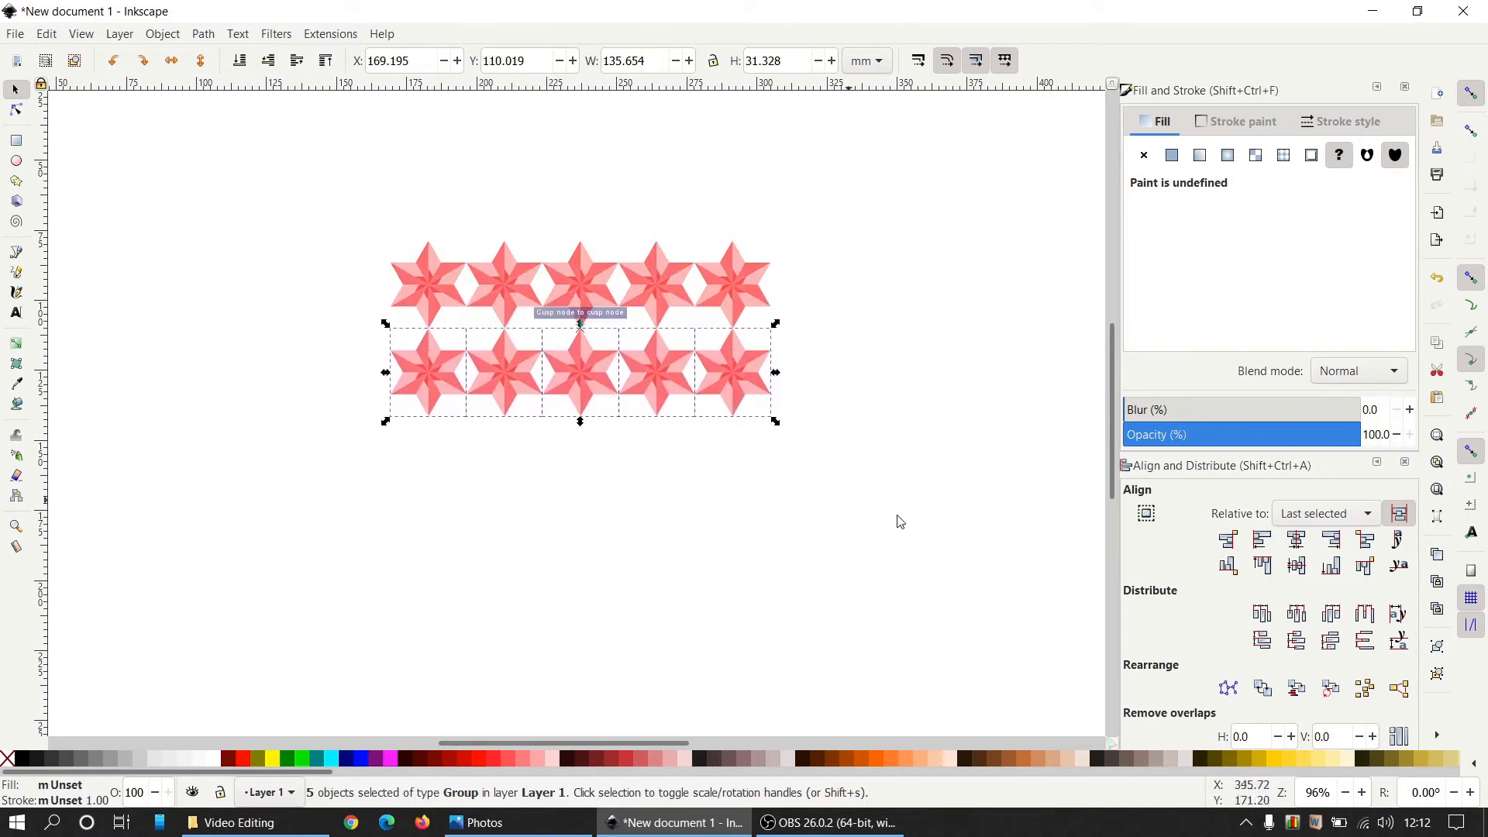
- Ungroup all ten stars down to their individual shapes and set the opacity of every shape to 73.3%
left_click(964, 539)
left_click_drag(963, 535, 149, 150)
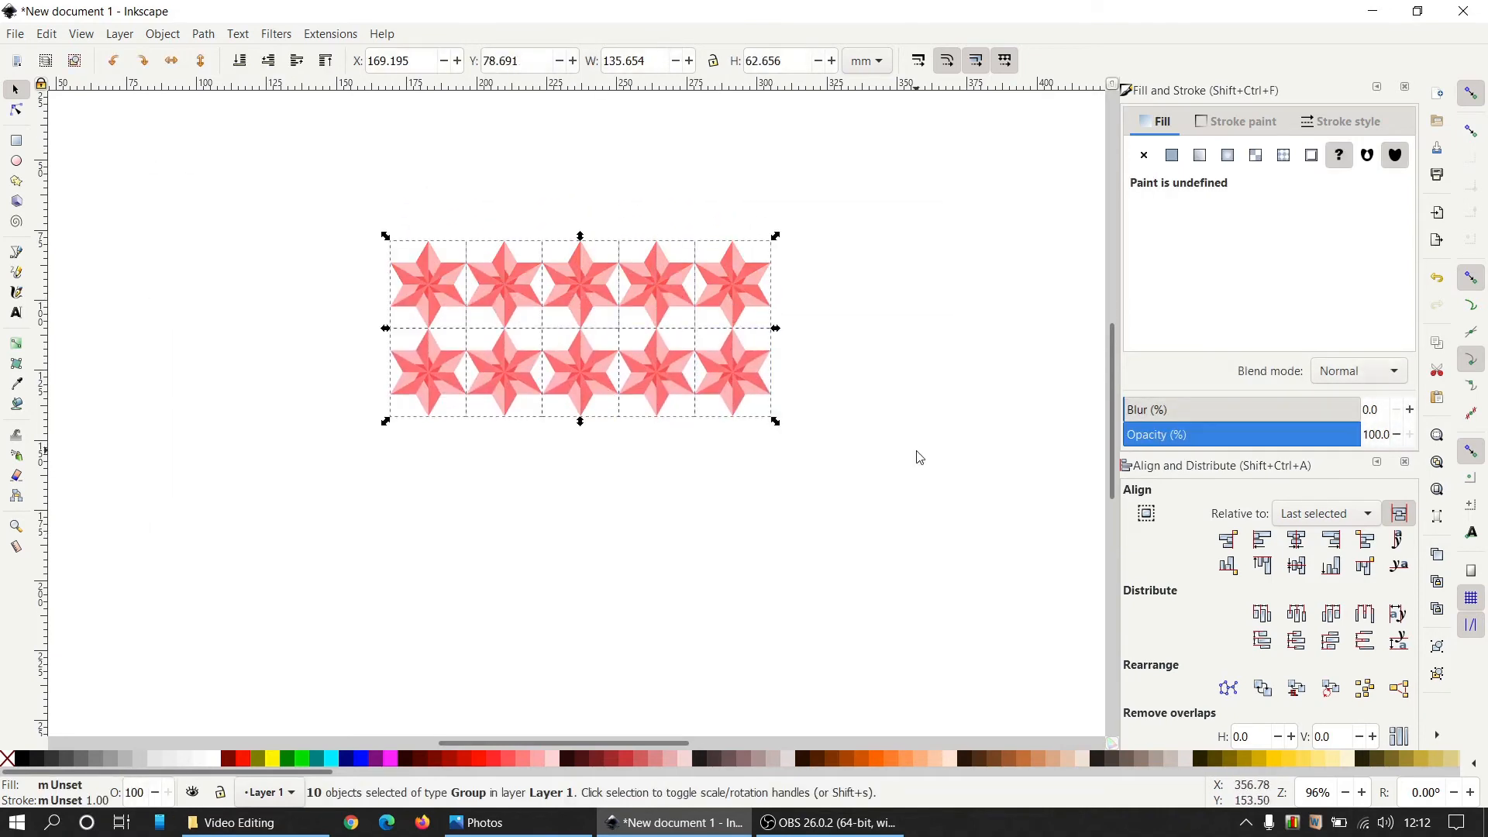
left_click(1439, 675)
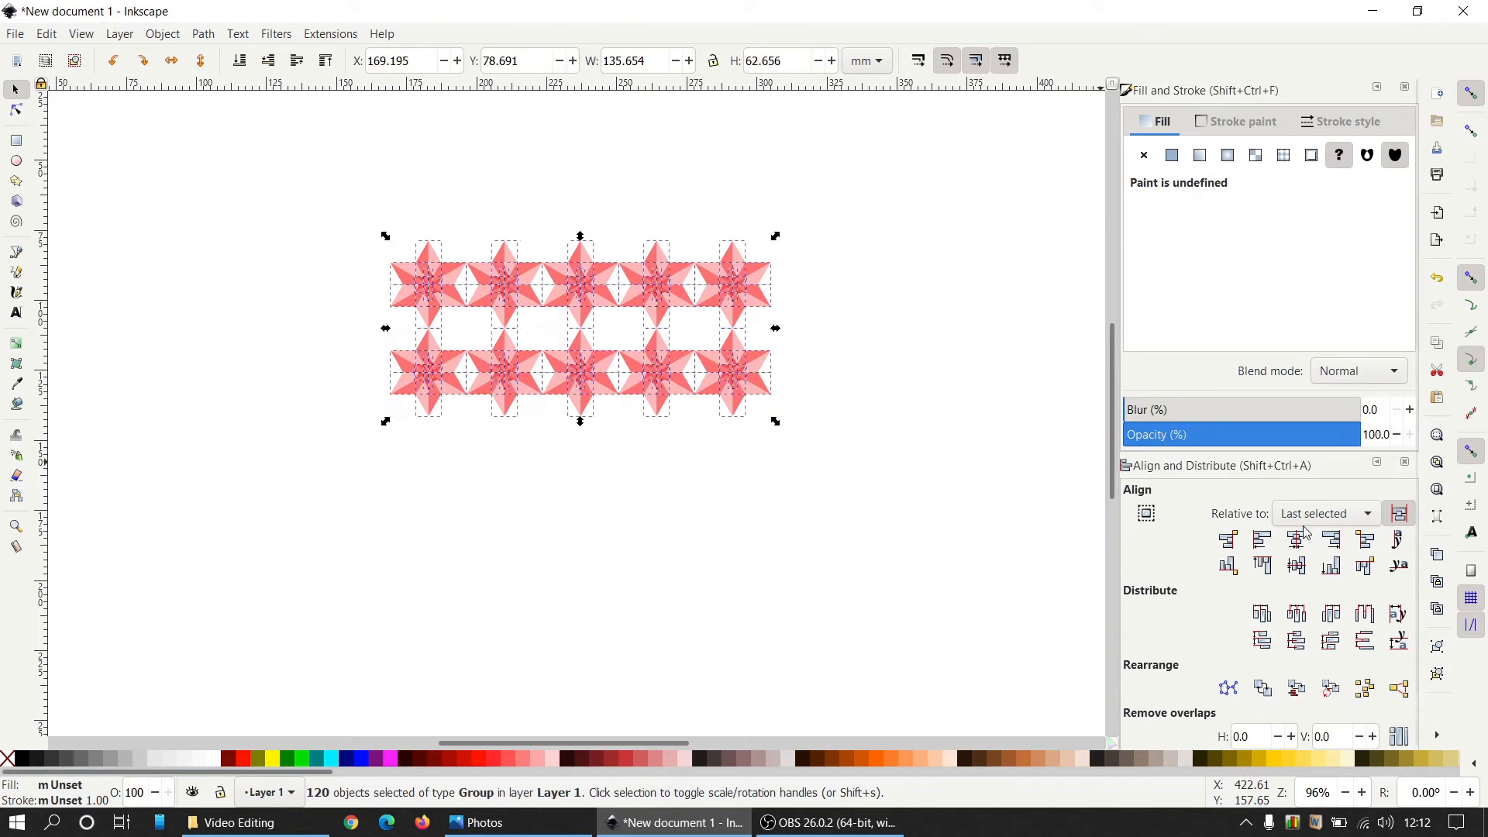
left_click(1439, 675)
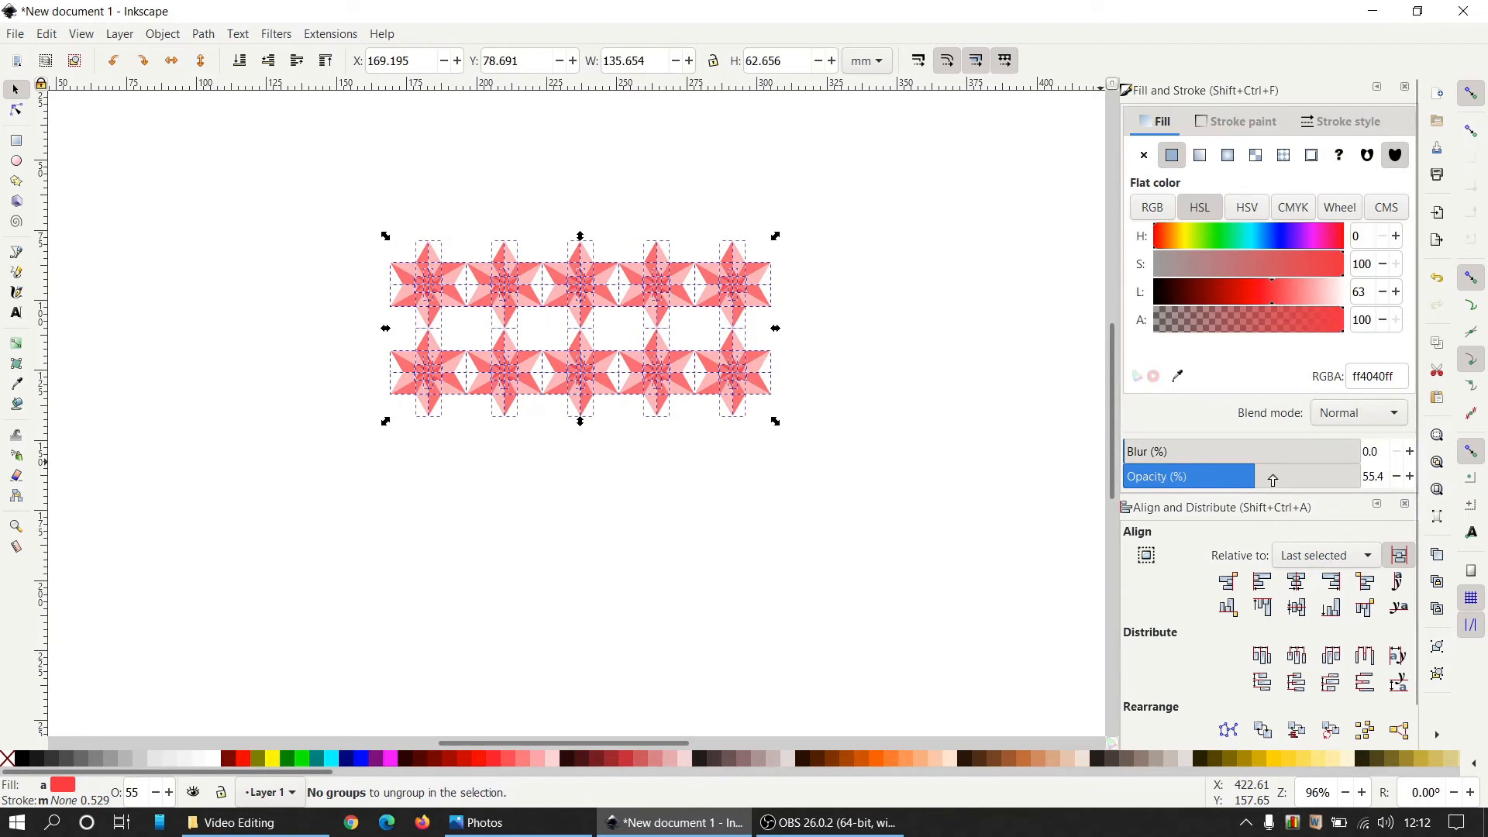
left_click_drag(1272, 480, 1297, 478)
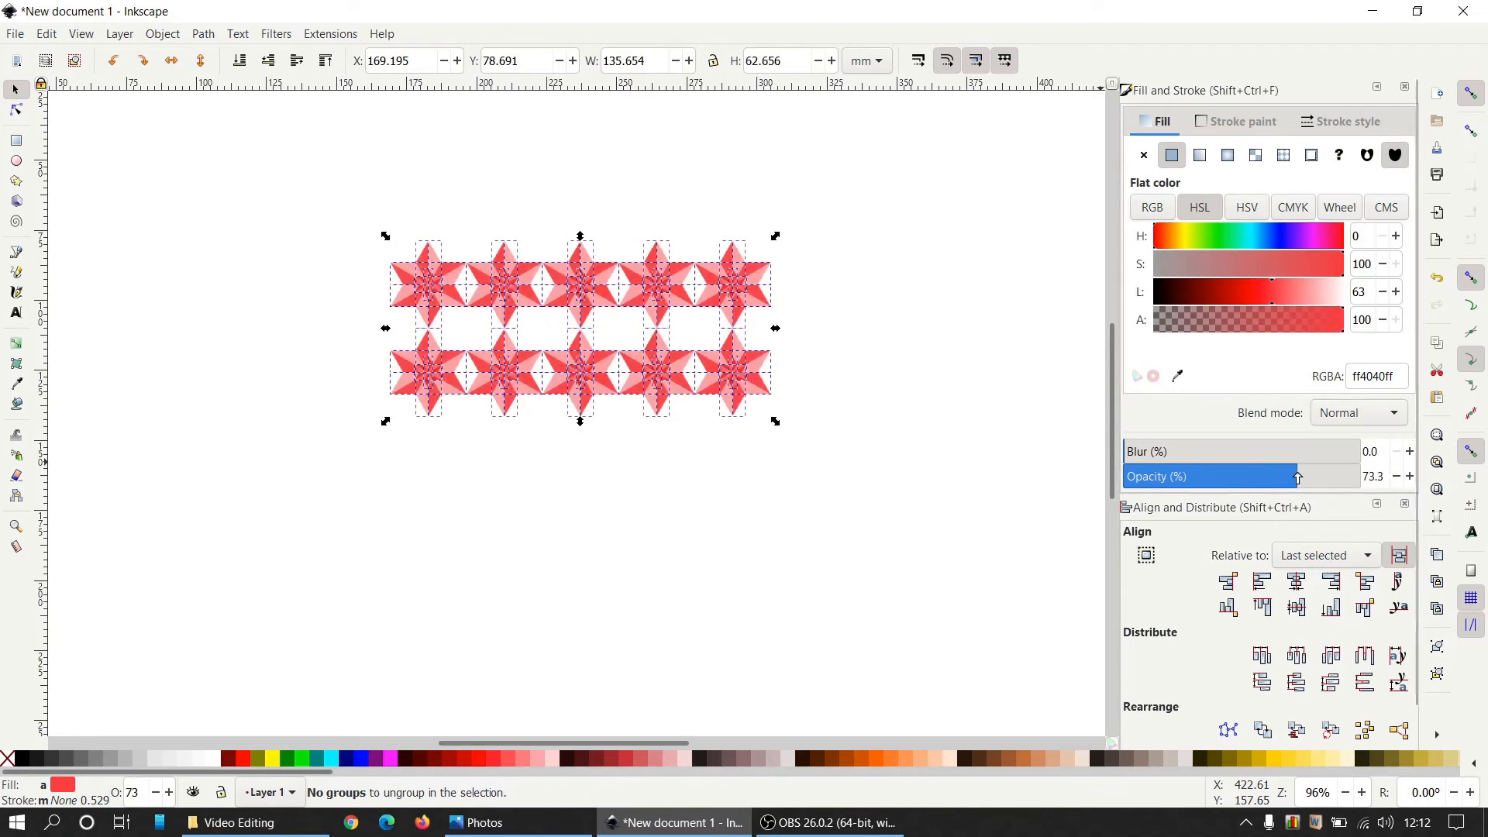
left_click(927, 465)
- Group all ten stars into one object and ungroup it again
left_click_drag(986, 513, 184, 151)
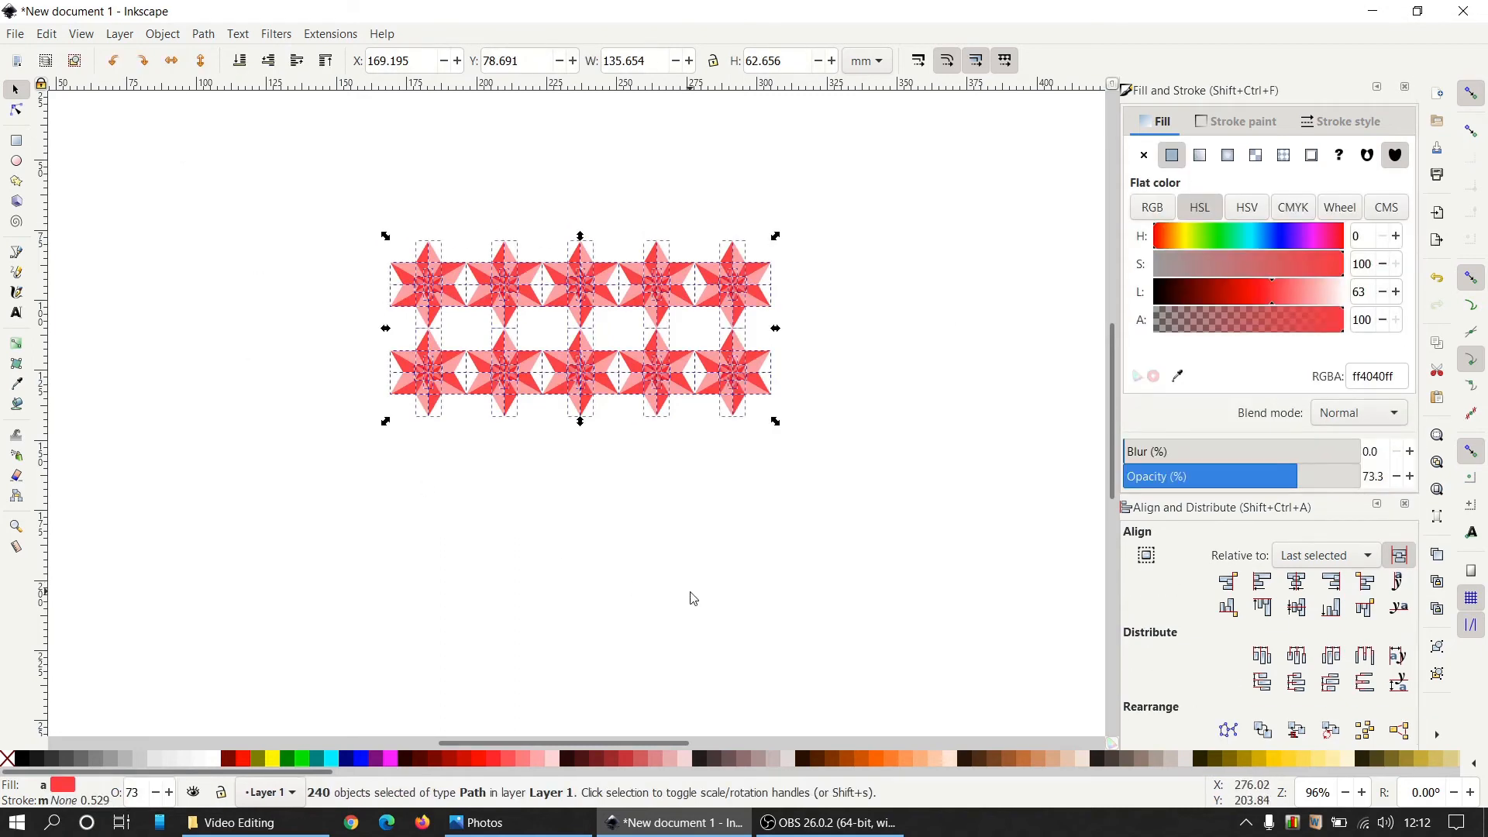
left_click(1439, 648)
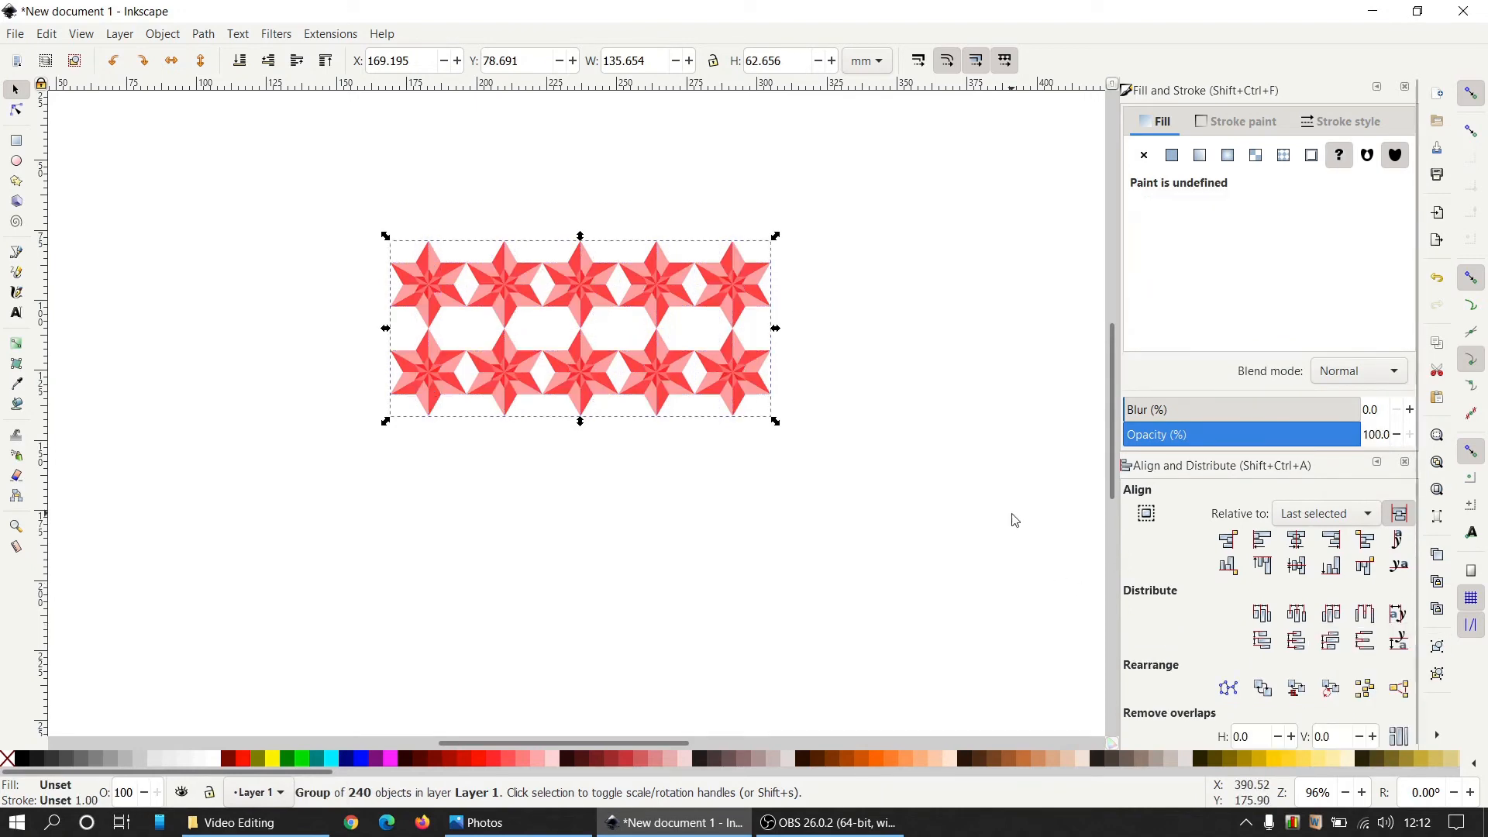
key("Escape")
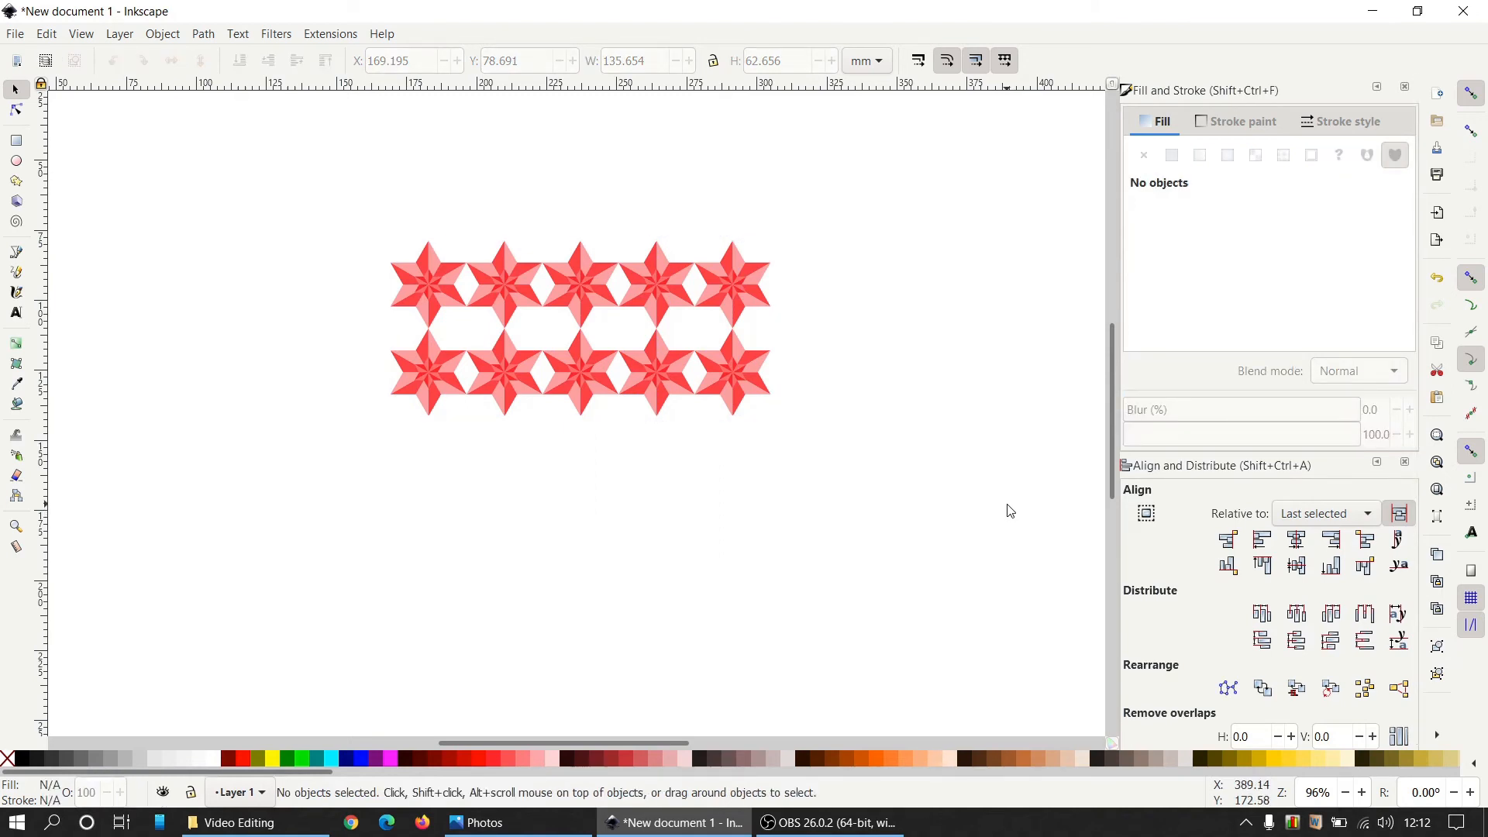
left_click_drag(994, 509, 279, 202)
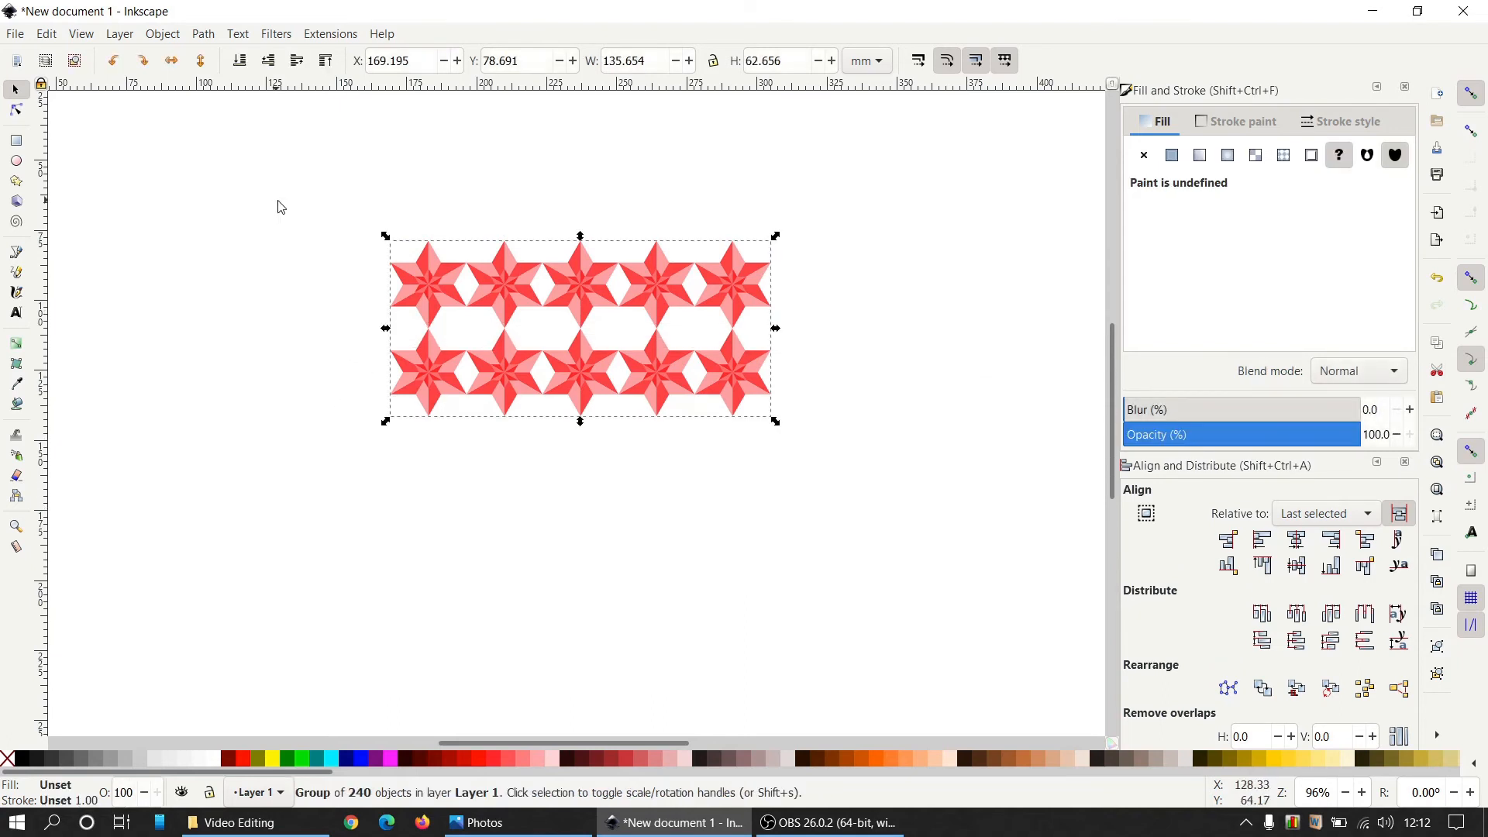
left_click(1436, 676)
left_click(887, 546)
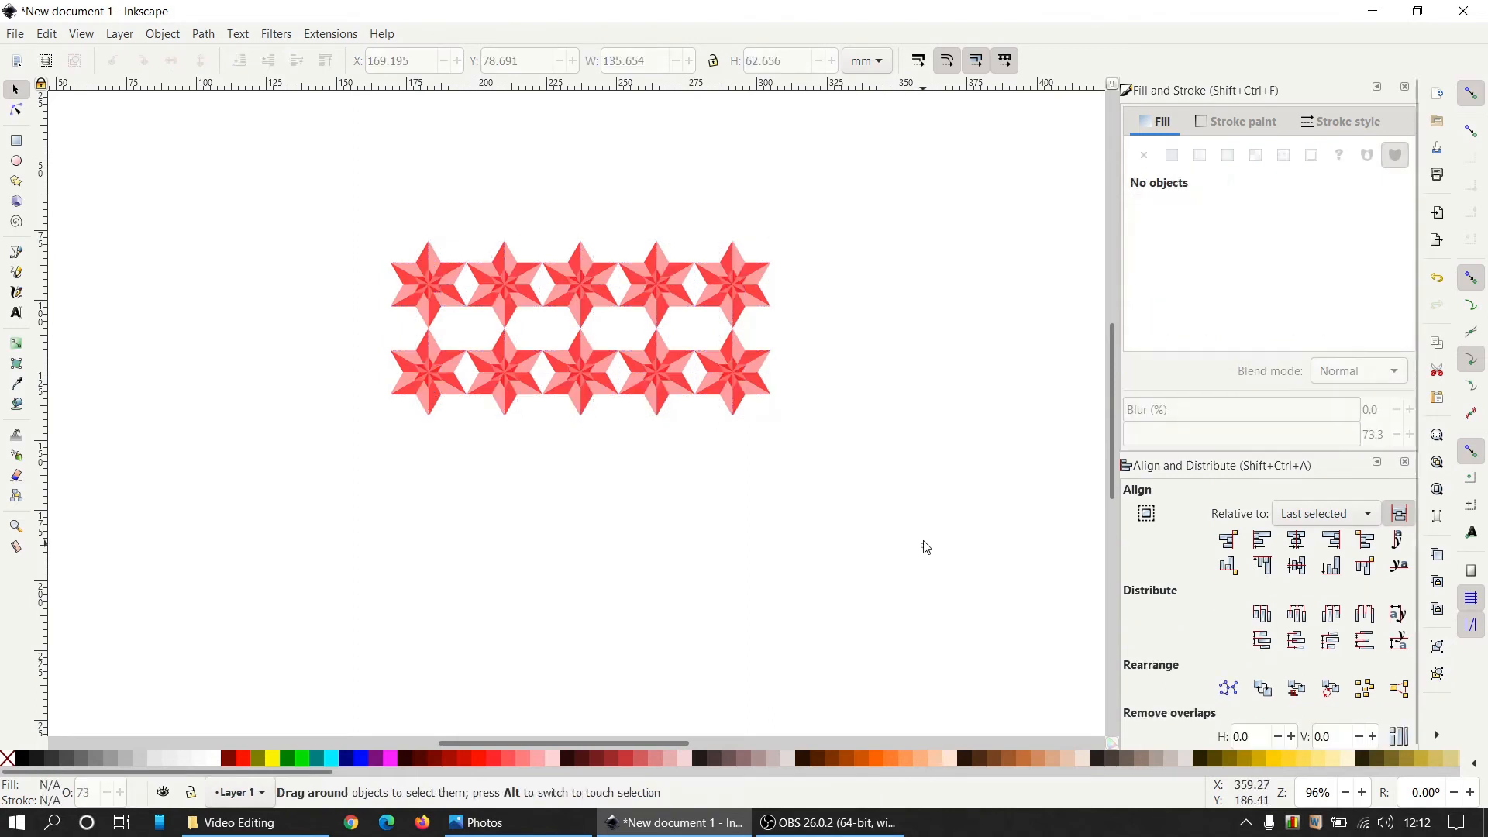
left_click_drag(926, 547, 166, 335)
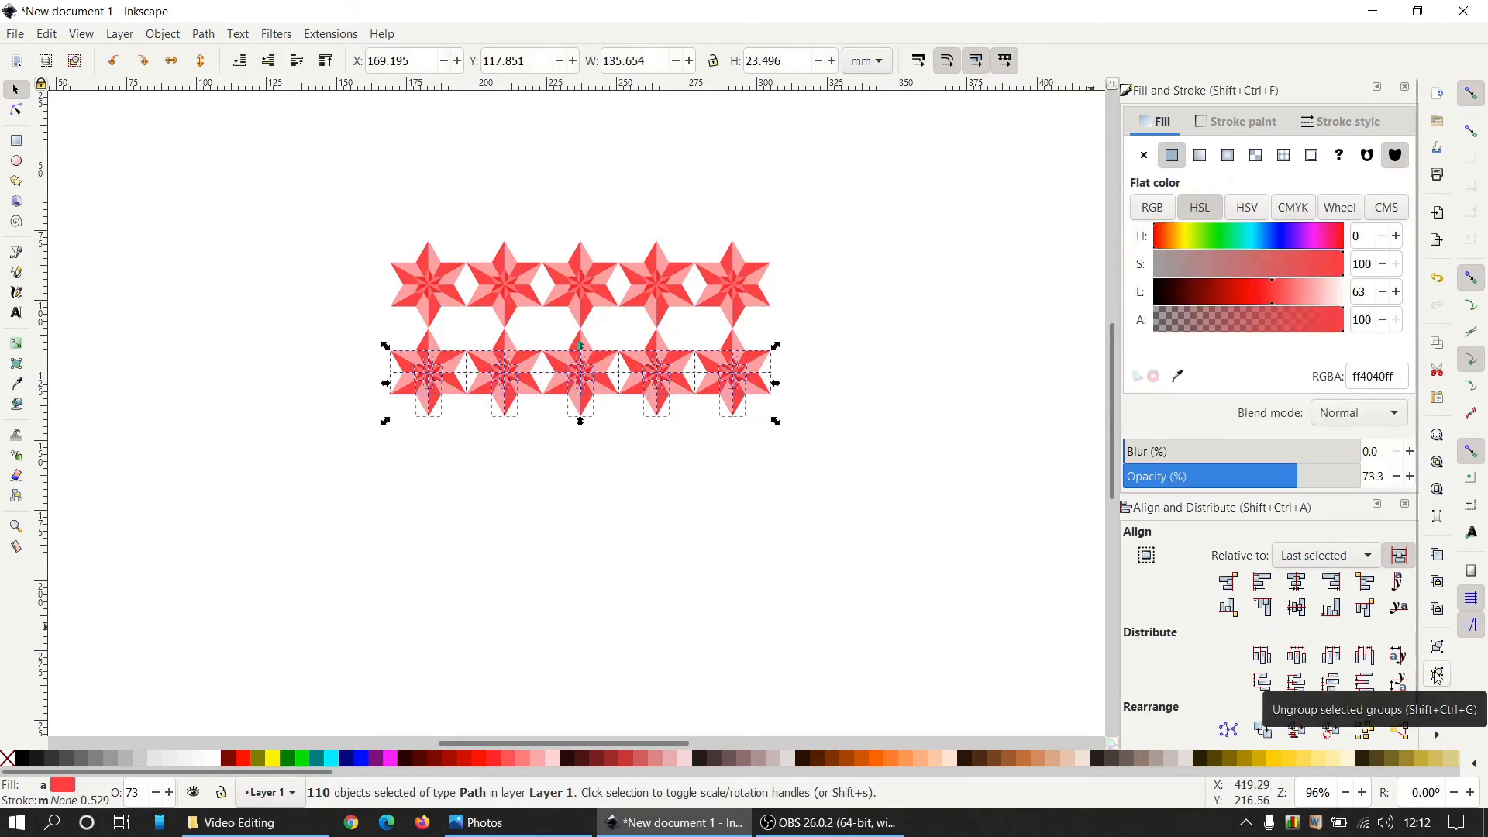
left_click(1436, 645)
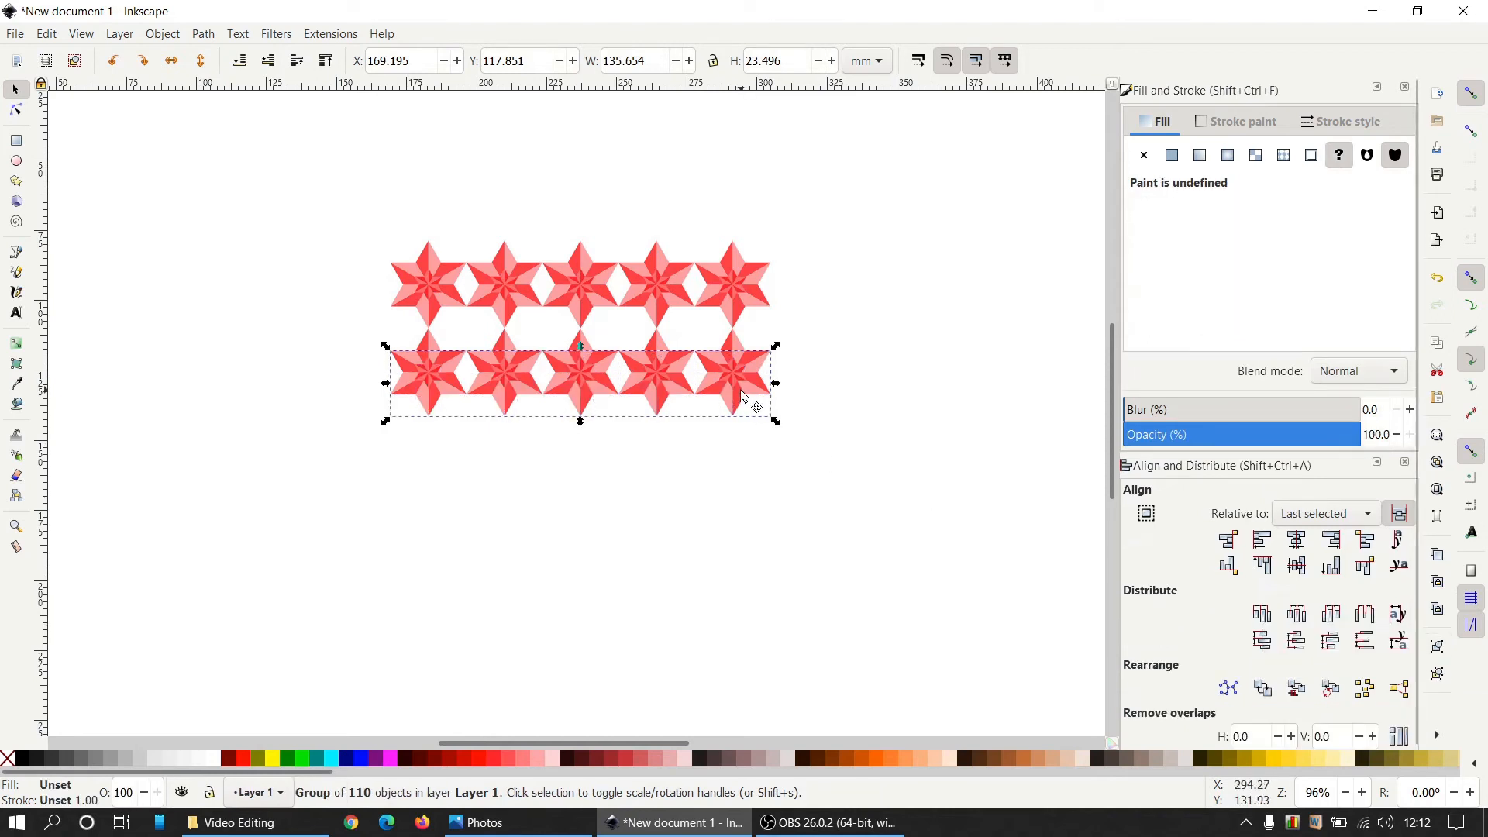
left_click_drag(741, 390, 739, 403)
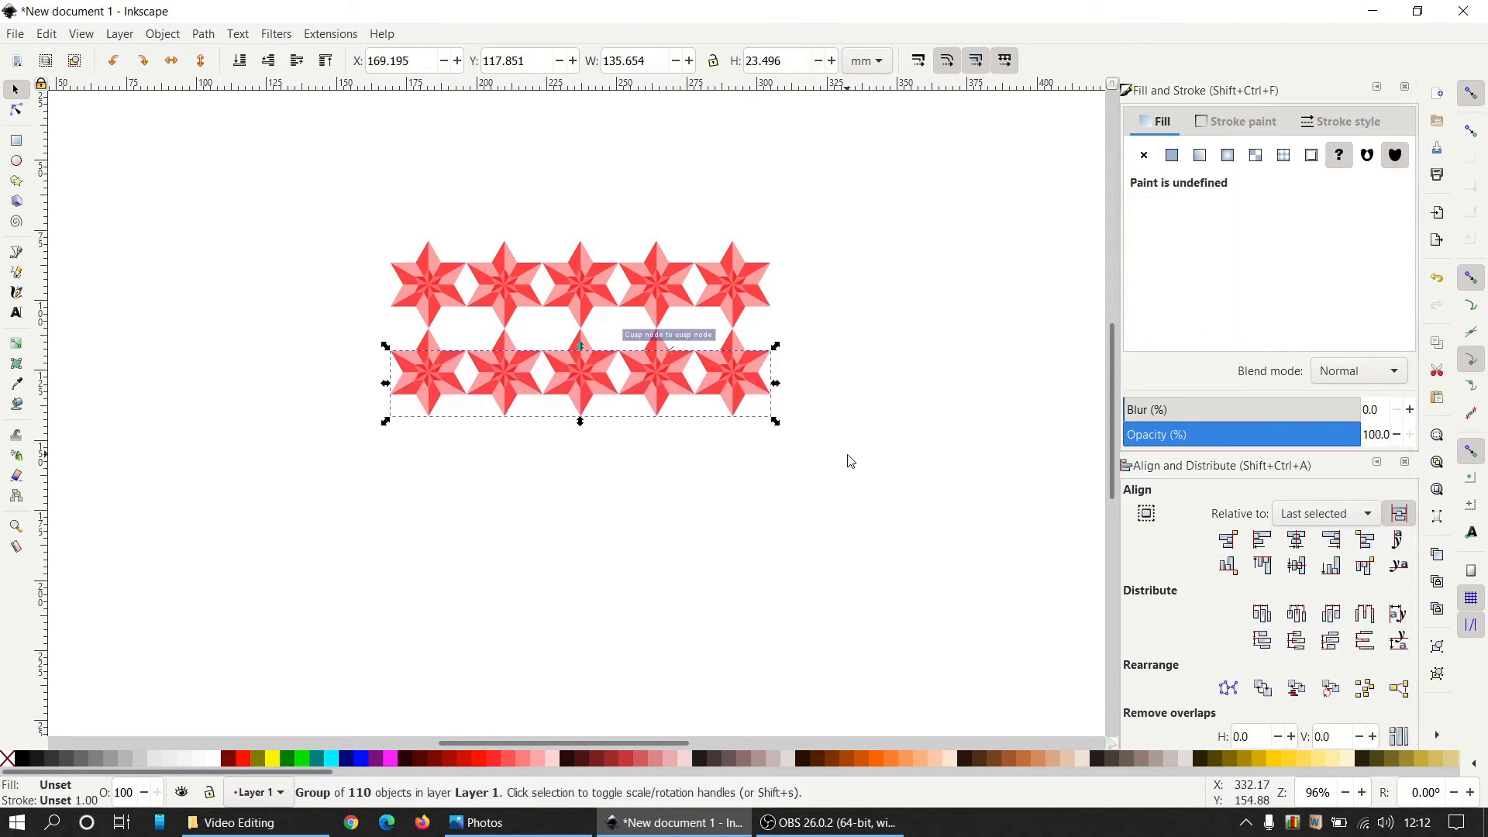
key("ctrl+z")
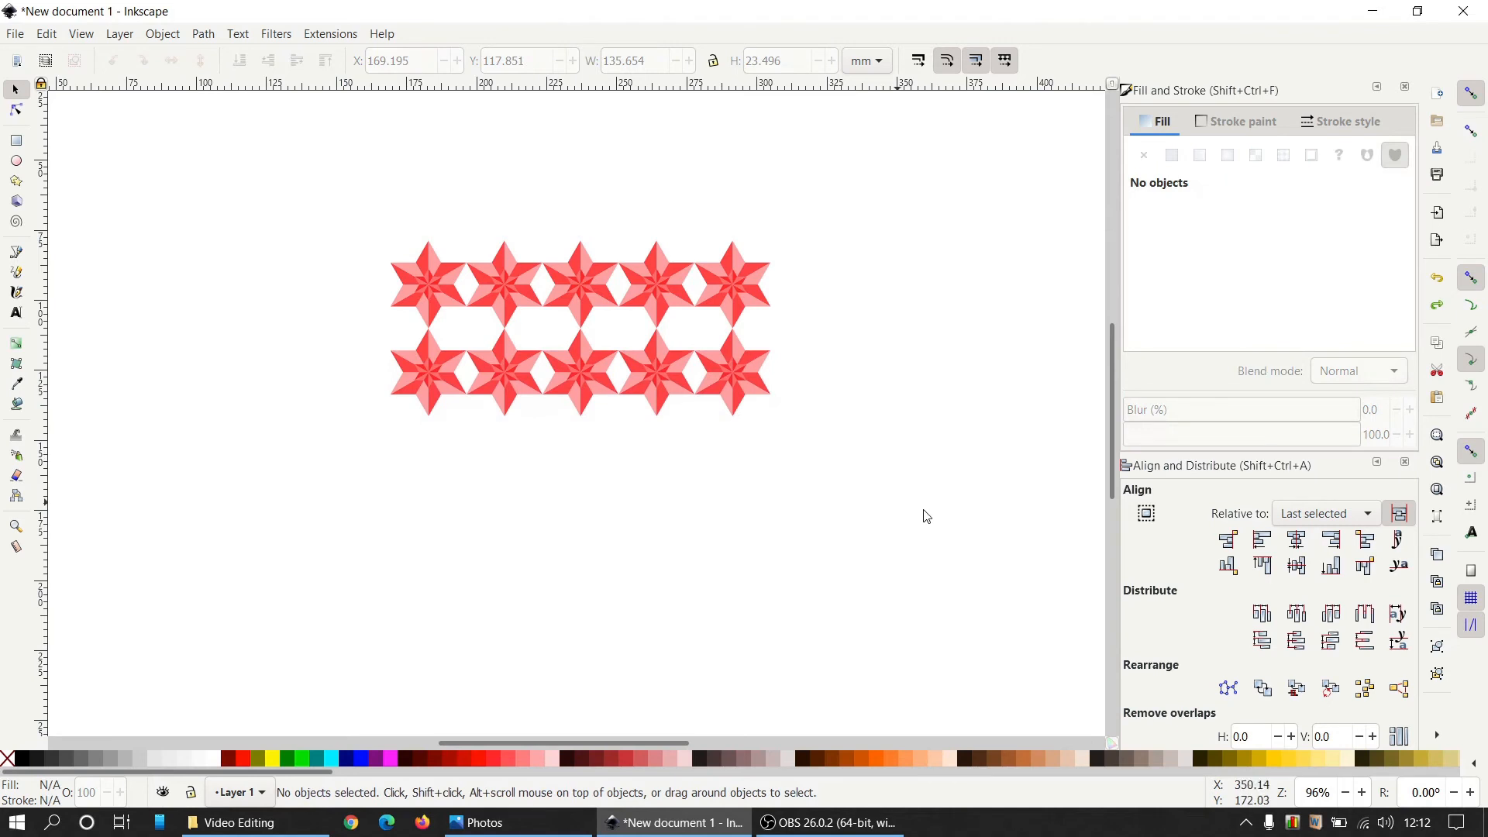
- Group the lower row of five stars and snap it half a star left and upward so its tips interlock with the upper row
left_click_drag(951, 528, 288, 305)
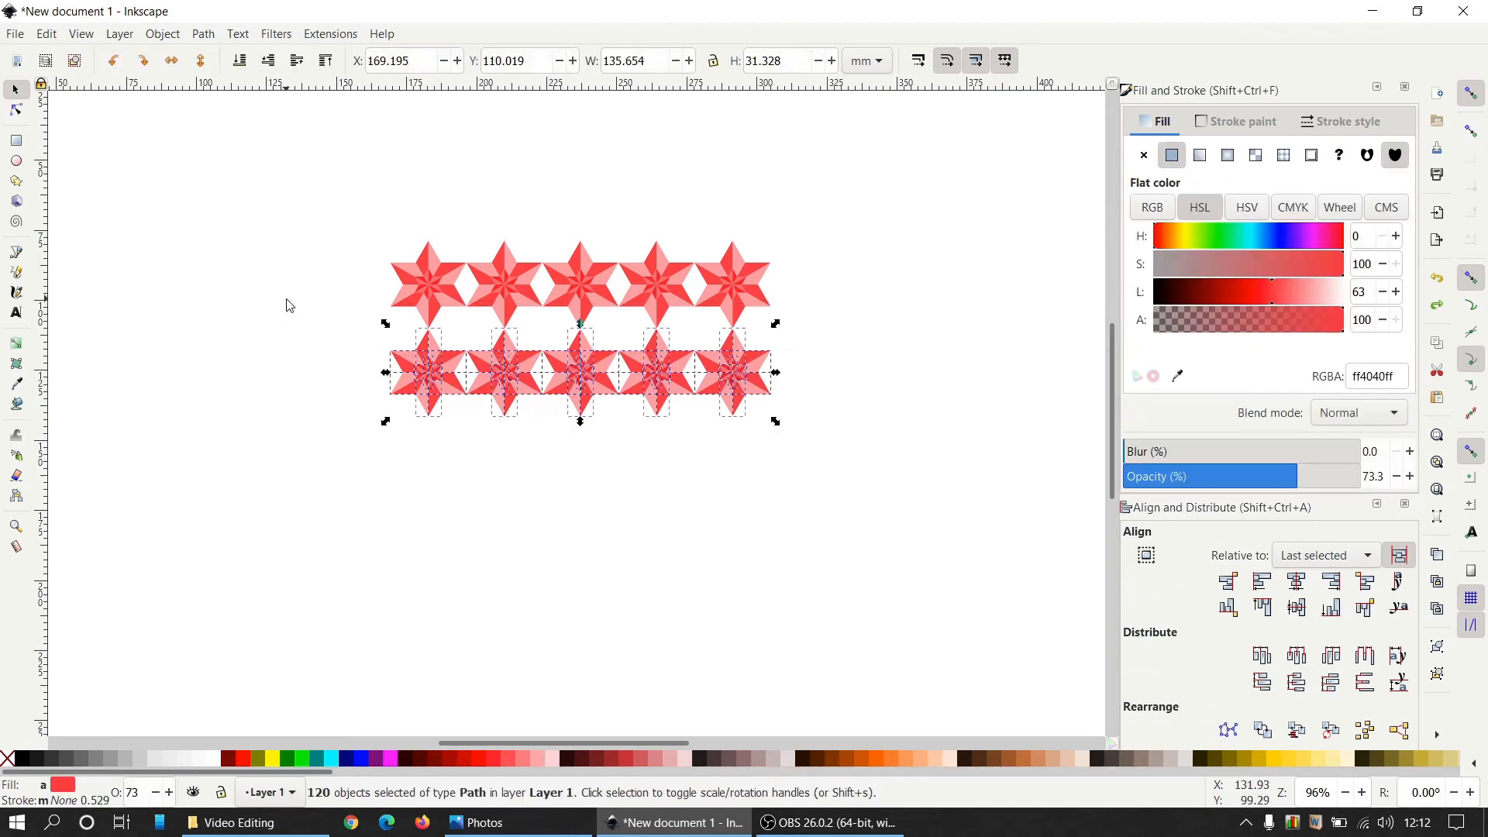
left_click(1440, 649)
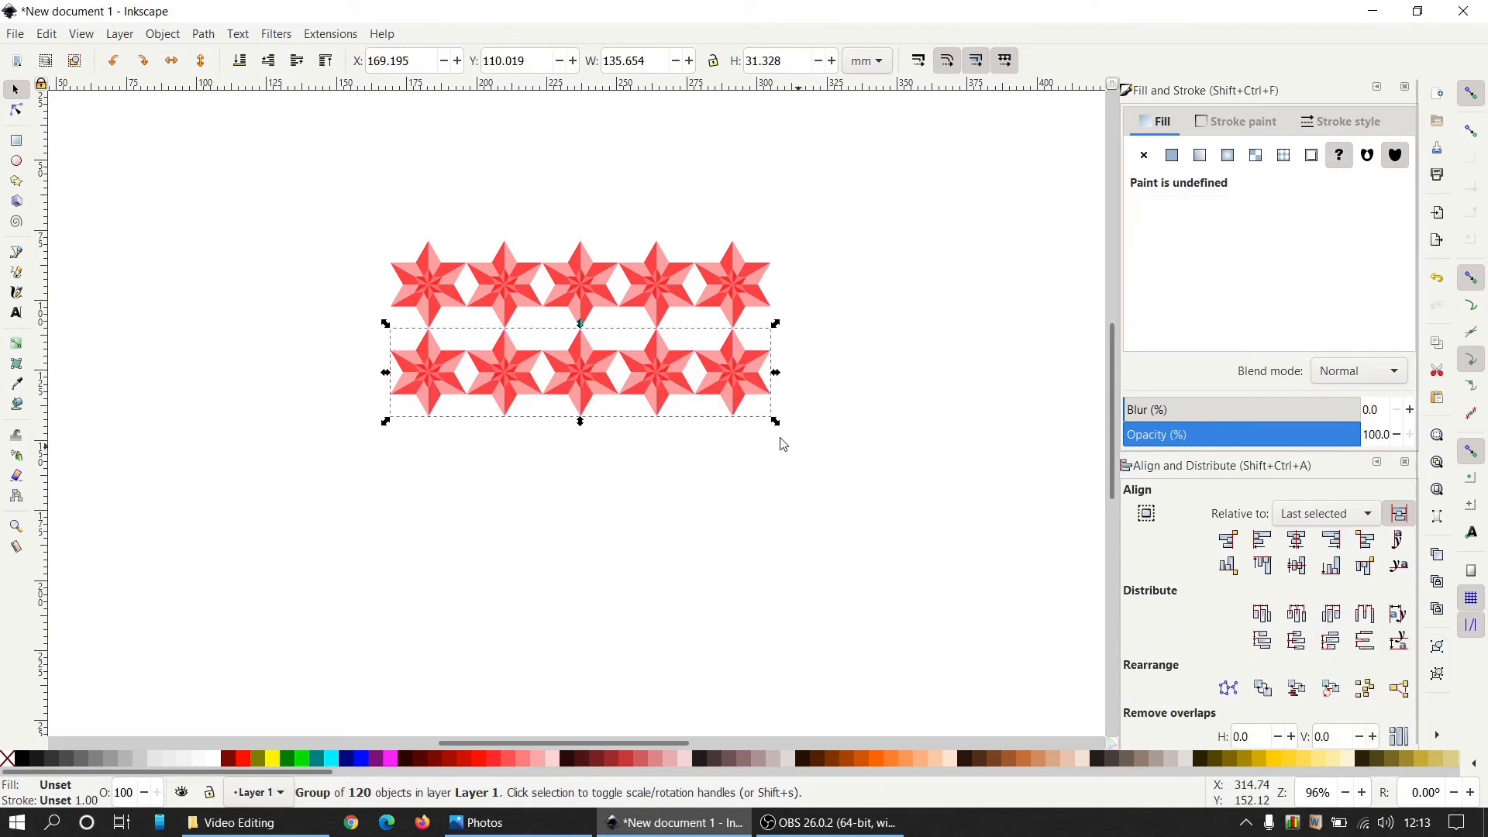
left_click_drag(732, 383, 686, 364)
left_click(913, 449)
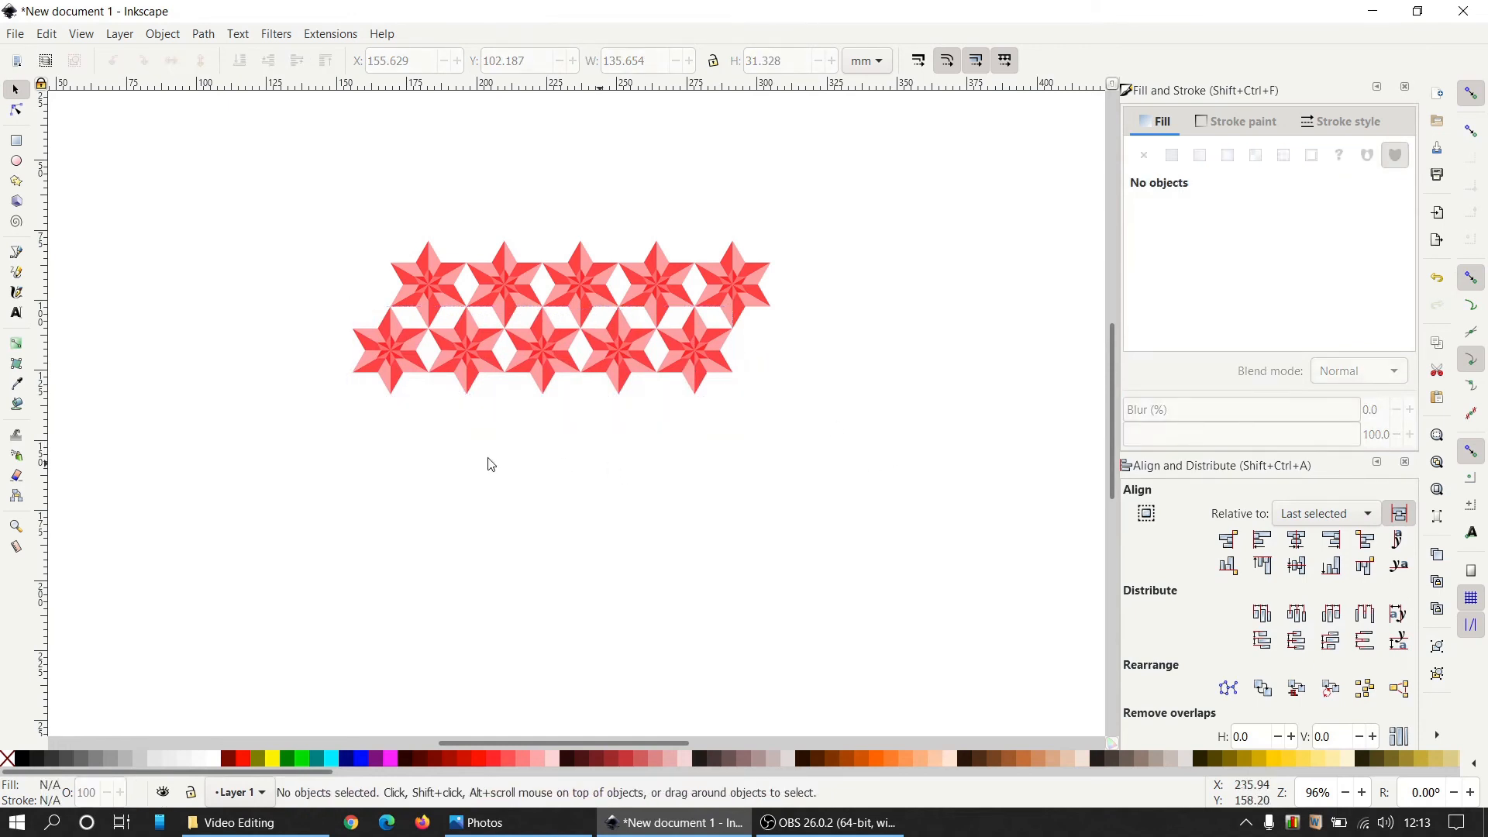
- Duplicate both halves of the first upper star's top point, place the copy outside the pattern to the upper left, and group it
scroll(478, 425, "up", 1, "ctrl")
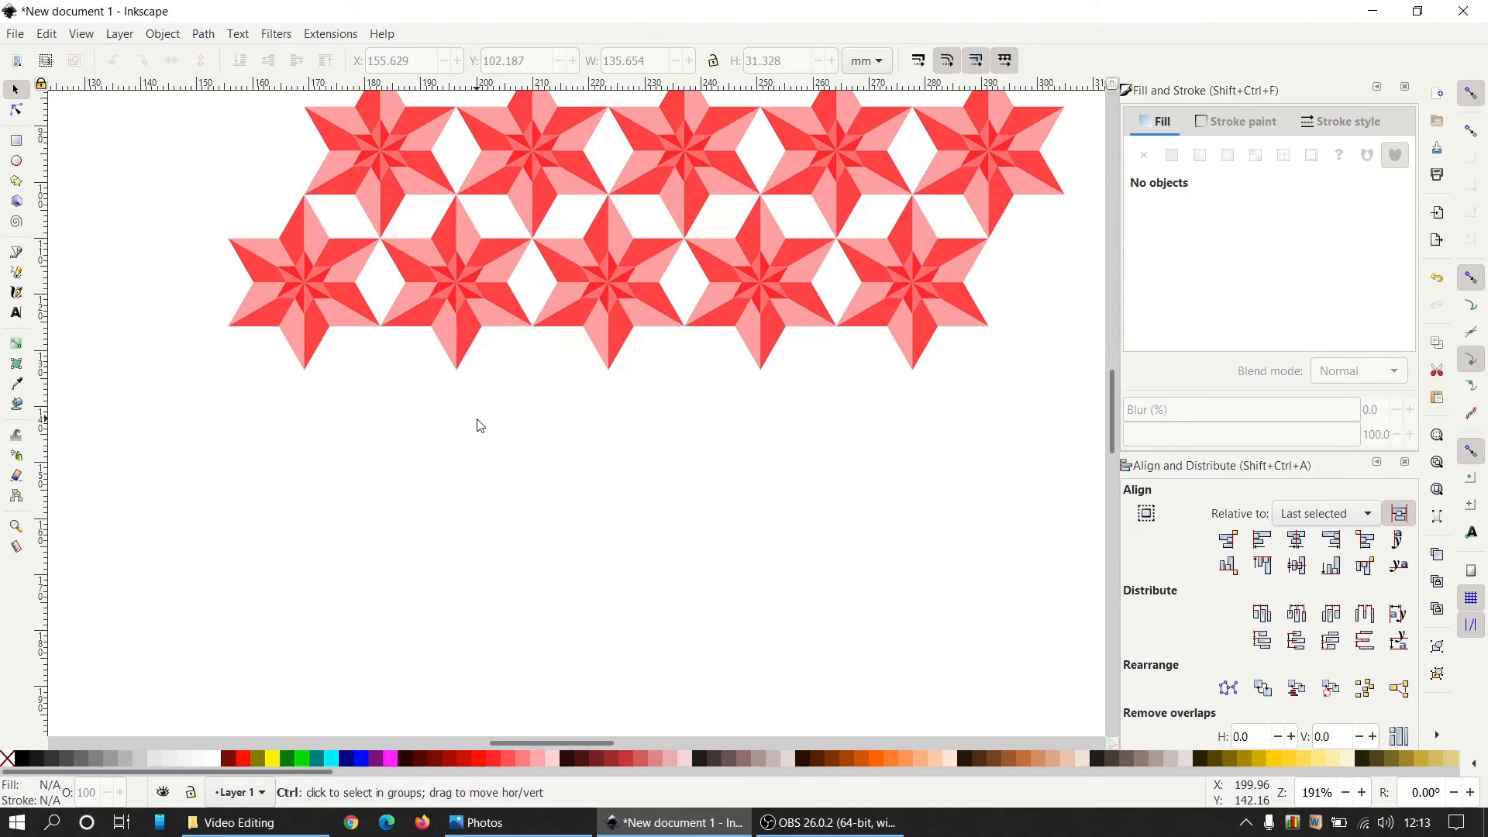
scroll(479, 425, "up", 1)
scroll(477, 420, "up", 3)
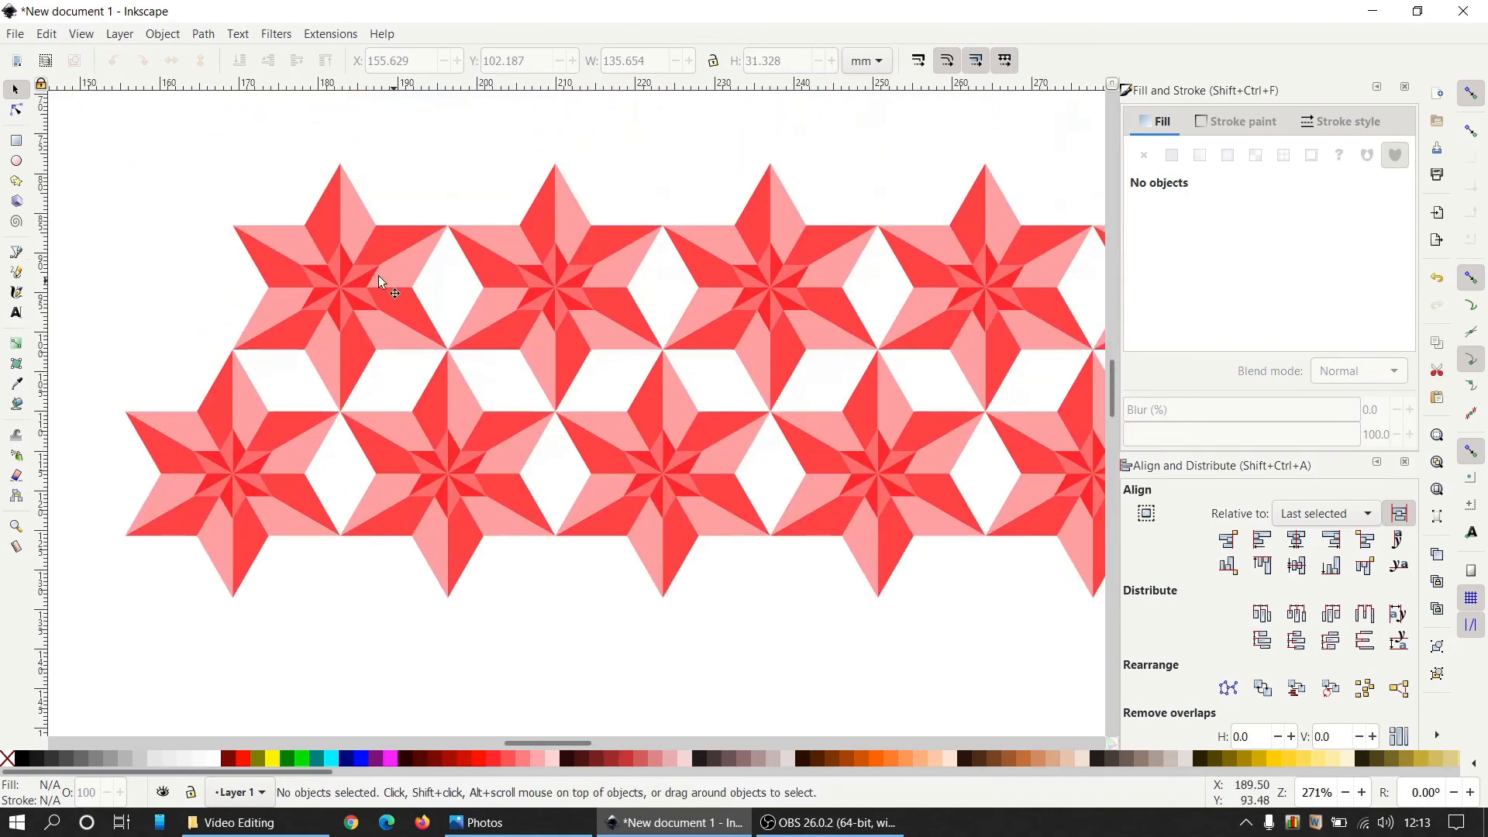
left_click(365, 268)
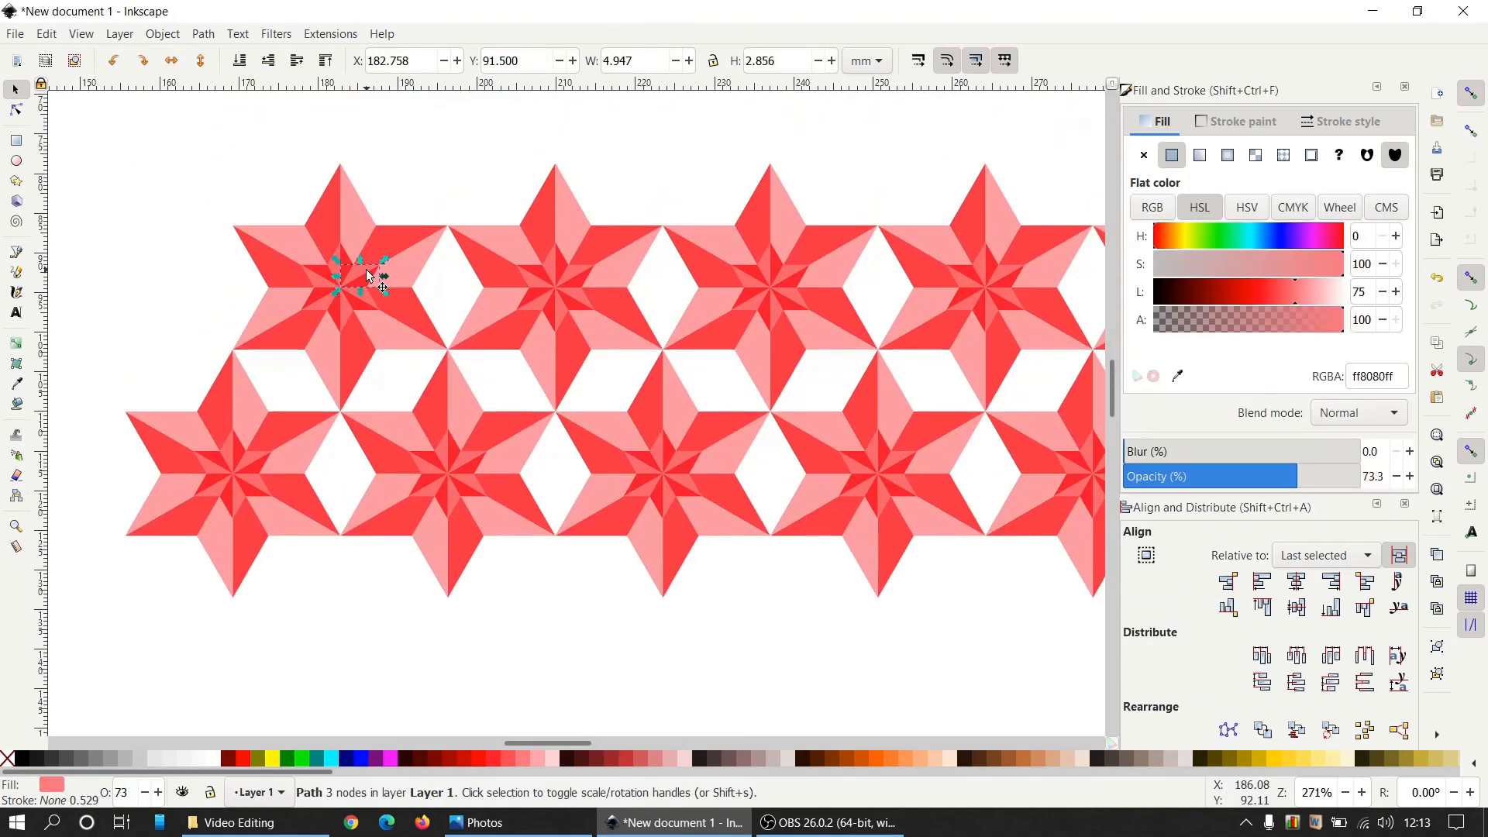
left_click(335, 218)
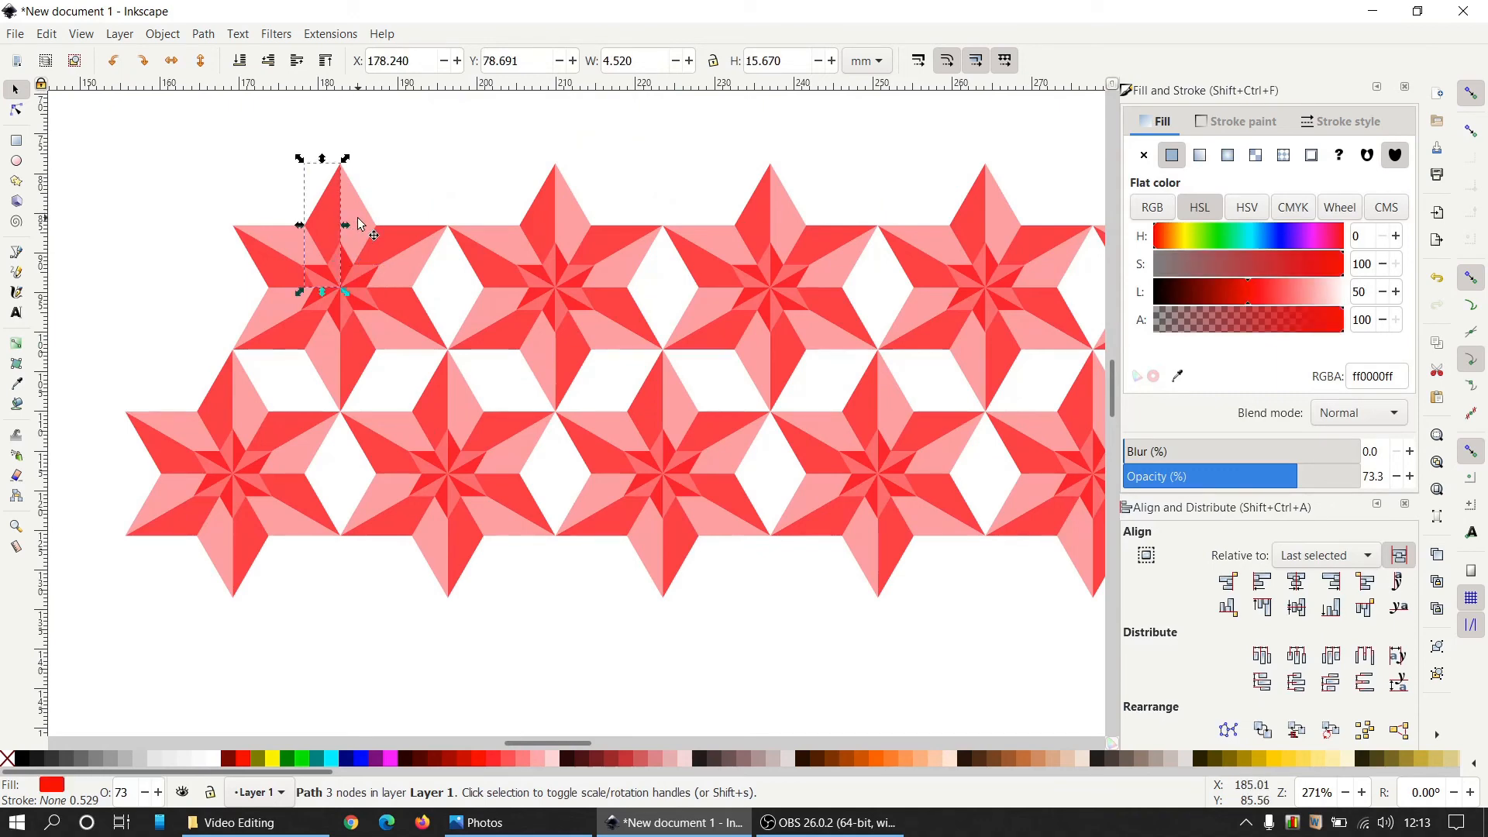
left_click(359, 225, "shift")
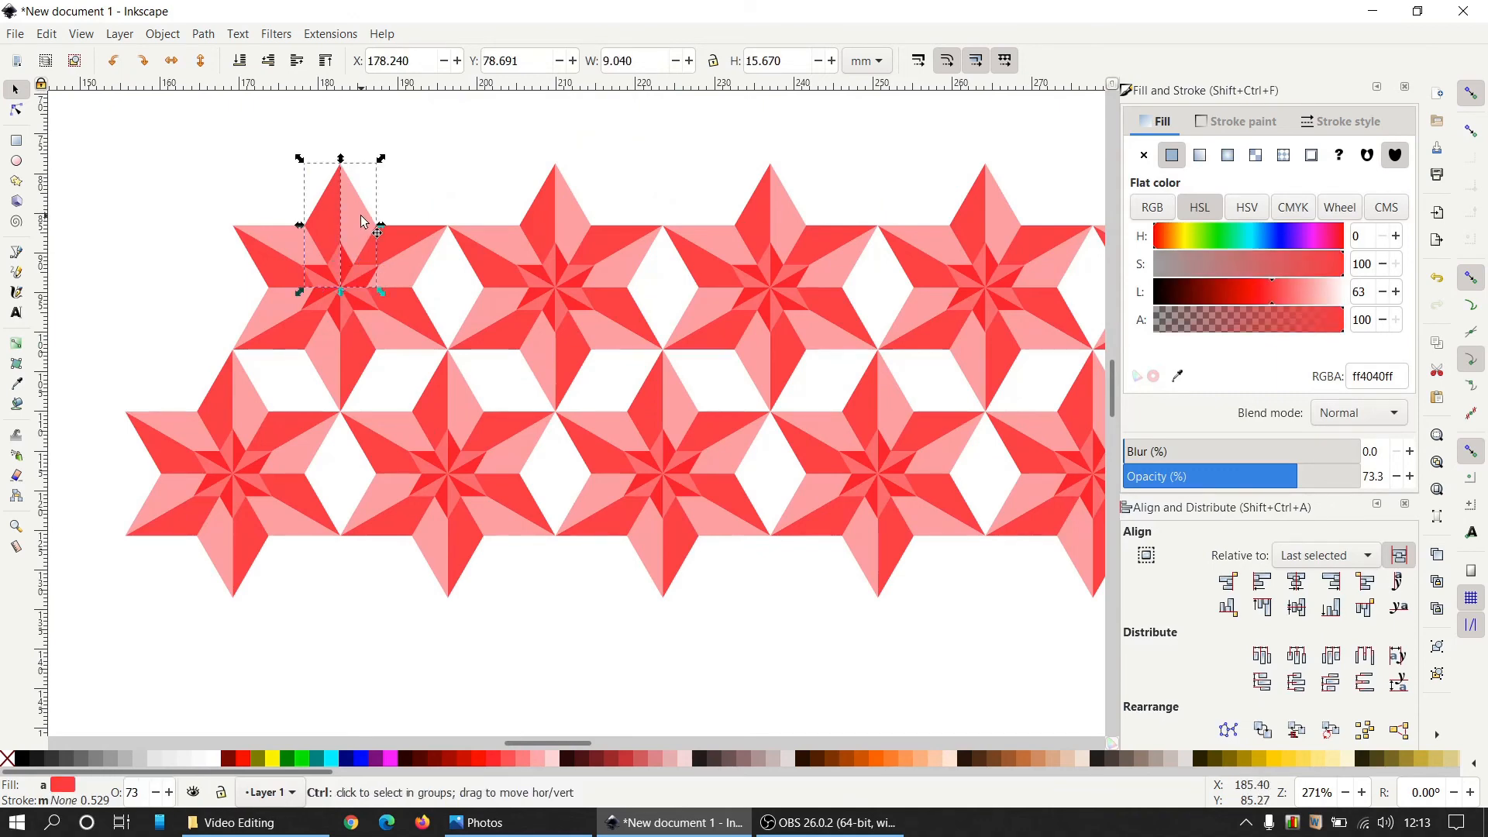
left_click_drag(361, 225, 175, 167)
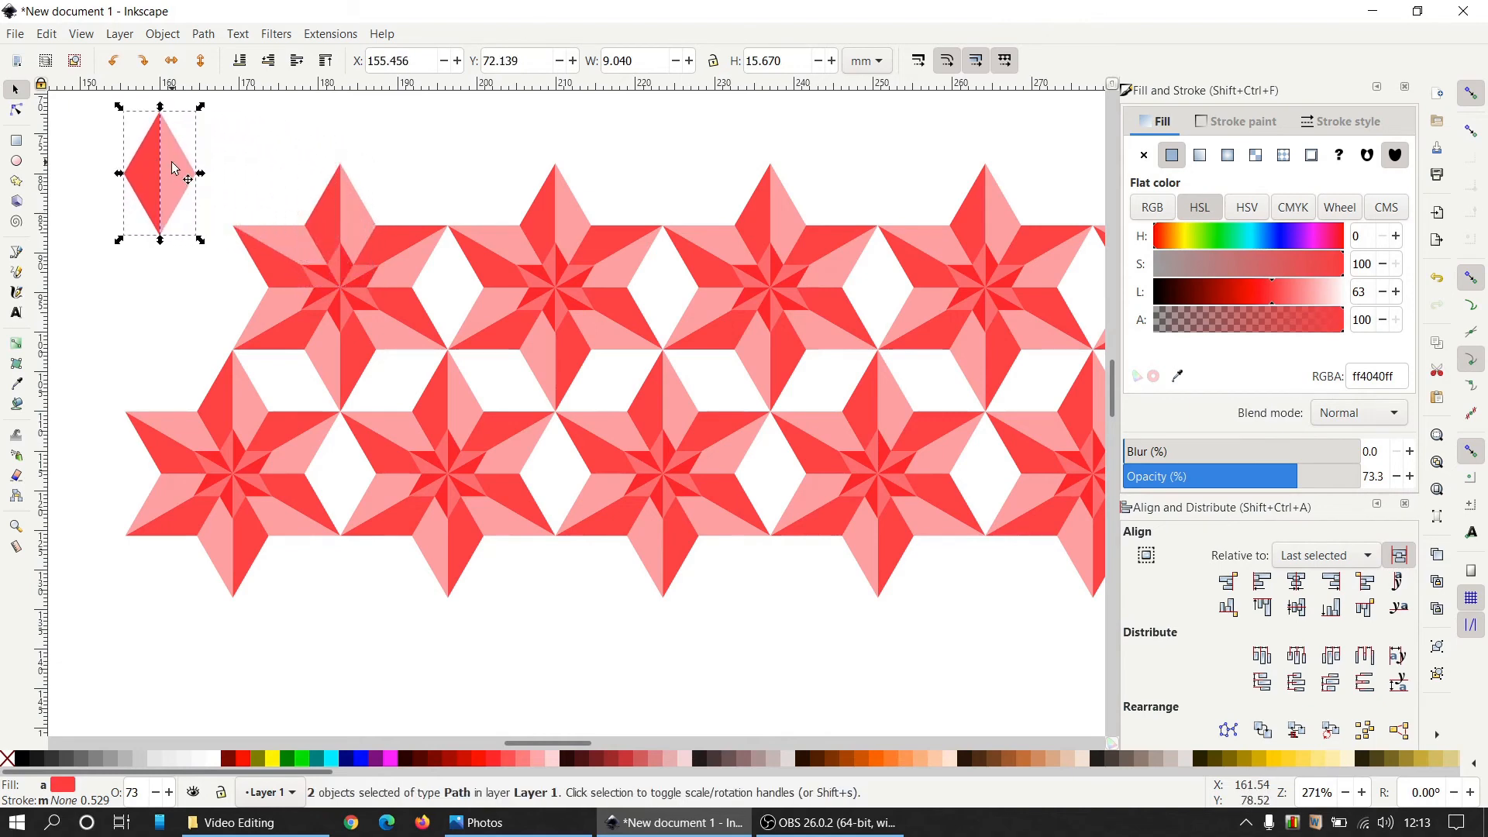
left_click(1439, 648)
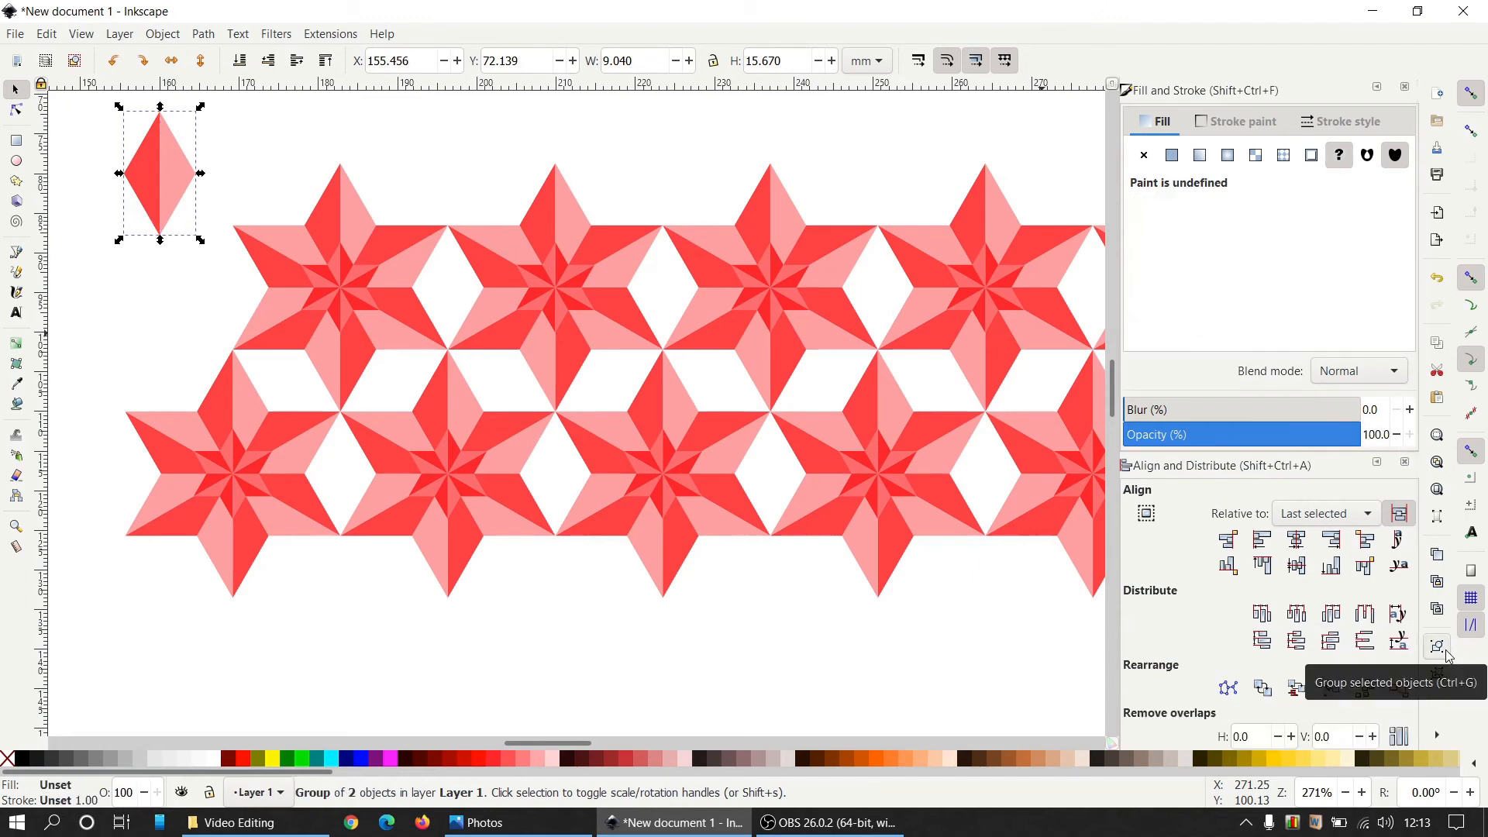
- Fill the upright gaps in both star rows with snapped copies of the two-tone diamond and place one spare copy below the lower row
left_click_drag(166, 165, 891, 311)
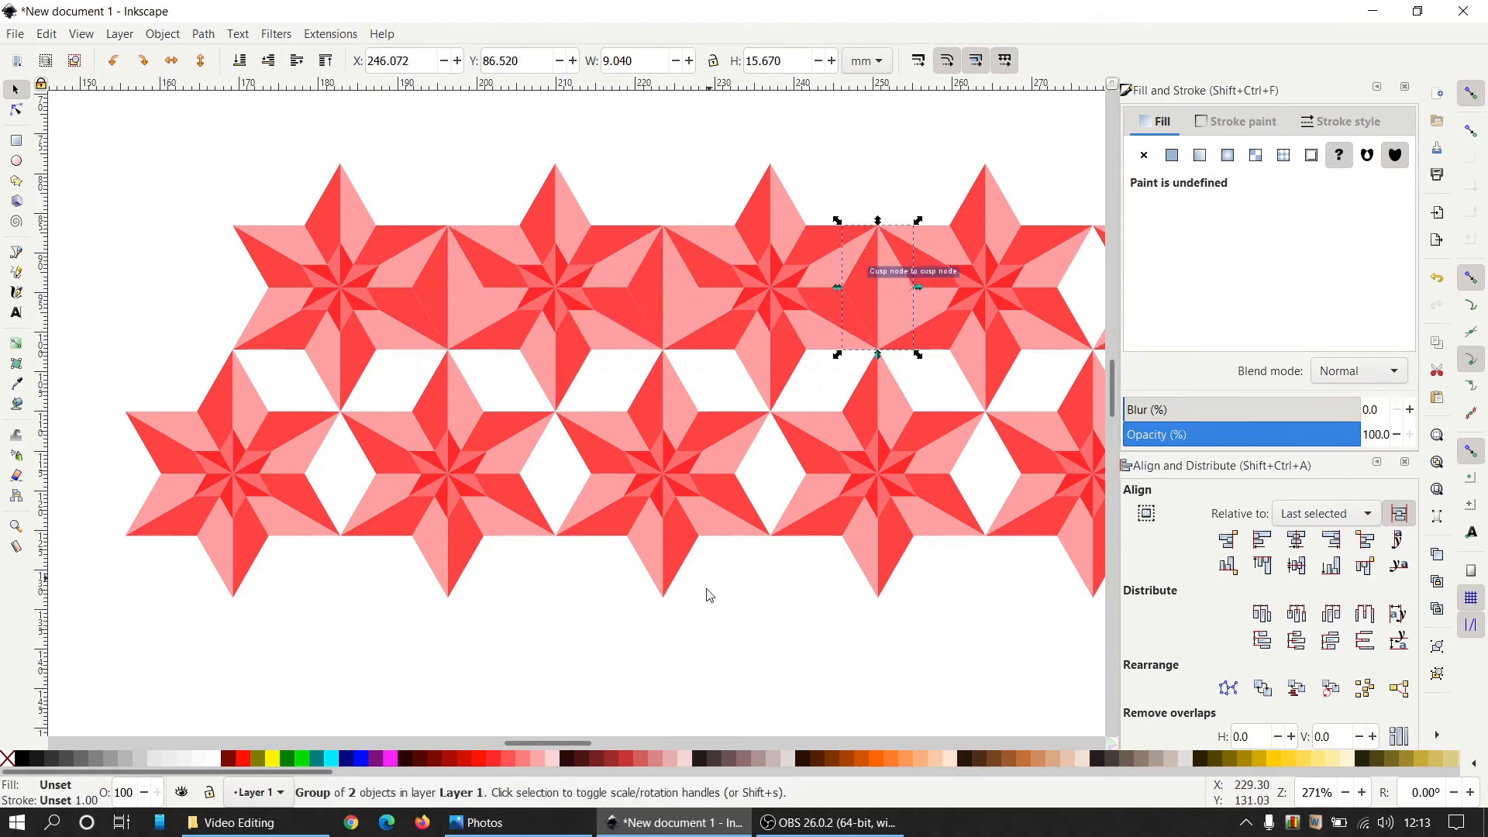
scroll(582, 741, "right", 6)
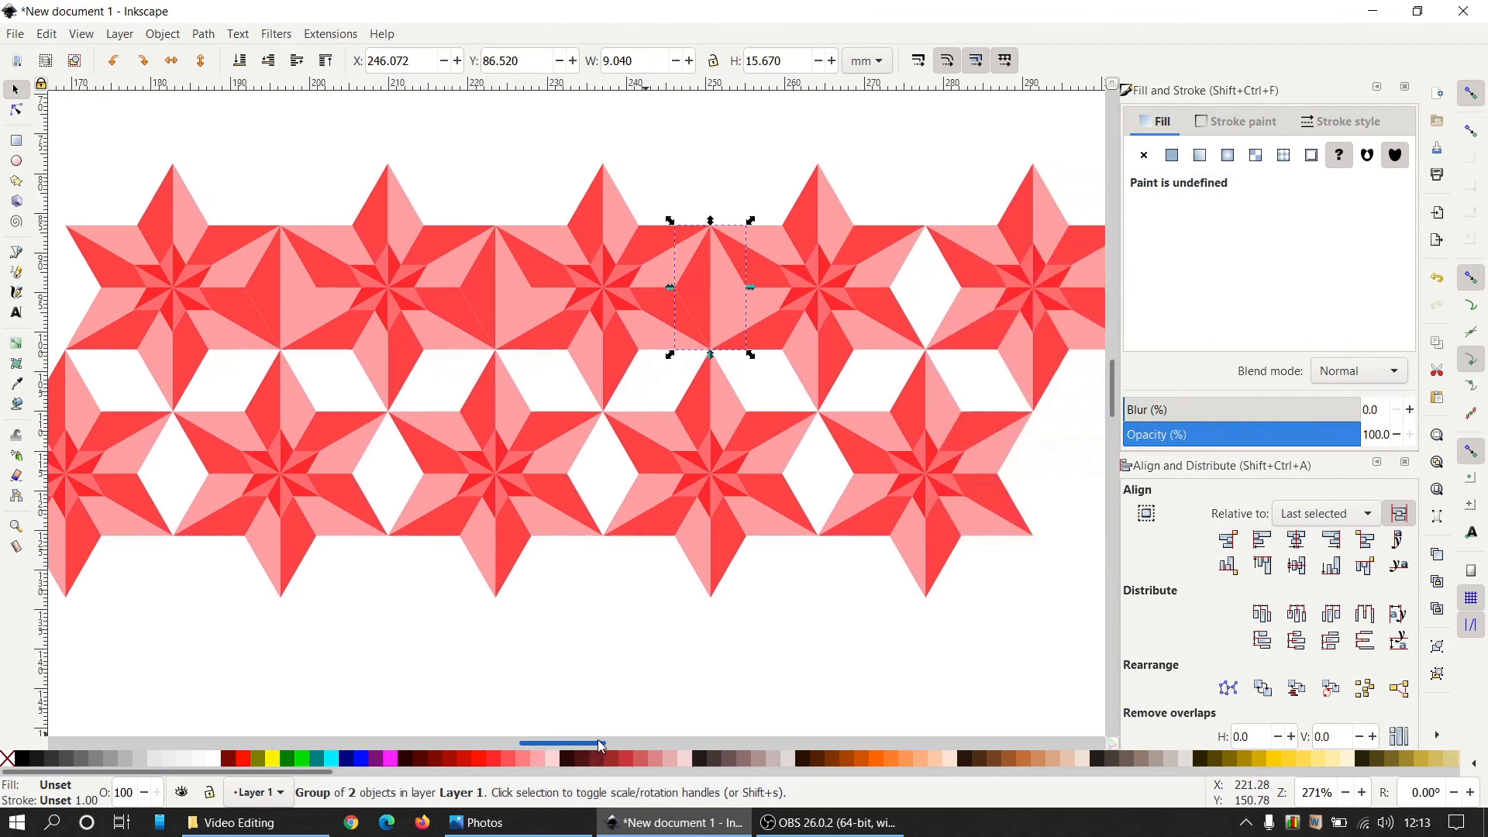
left_click_drag(720, 289, 391, 613)
key("ctrl+d")
left_click(385, 595)
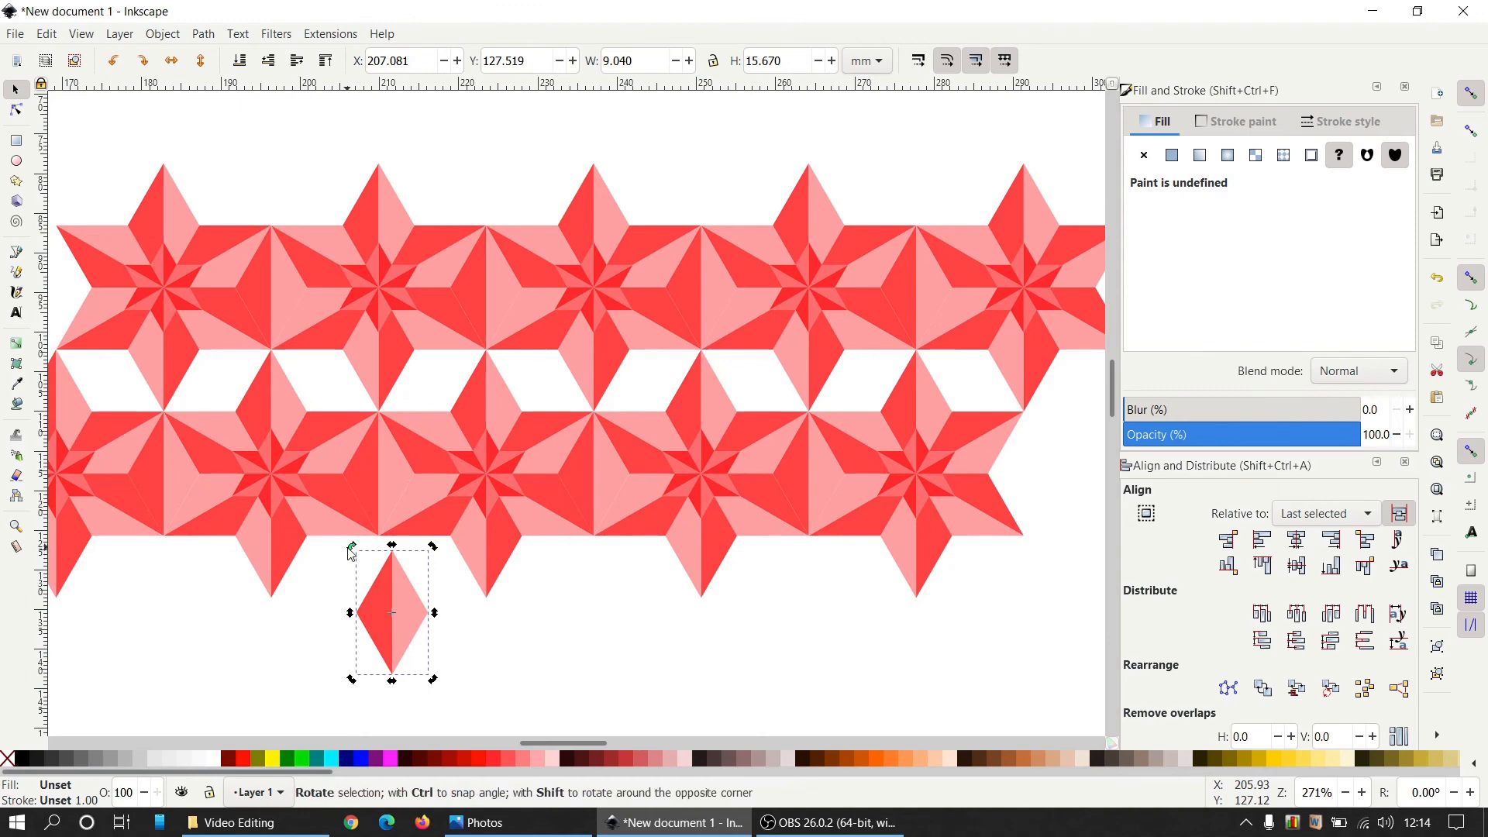
- Rotate the spare diamond and snap it into the first slanted gap between the two rows, then flip it vertically and horizontally
left_click_drag(350, 549, 72, 365)
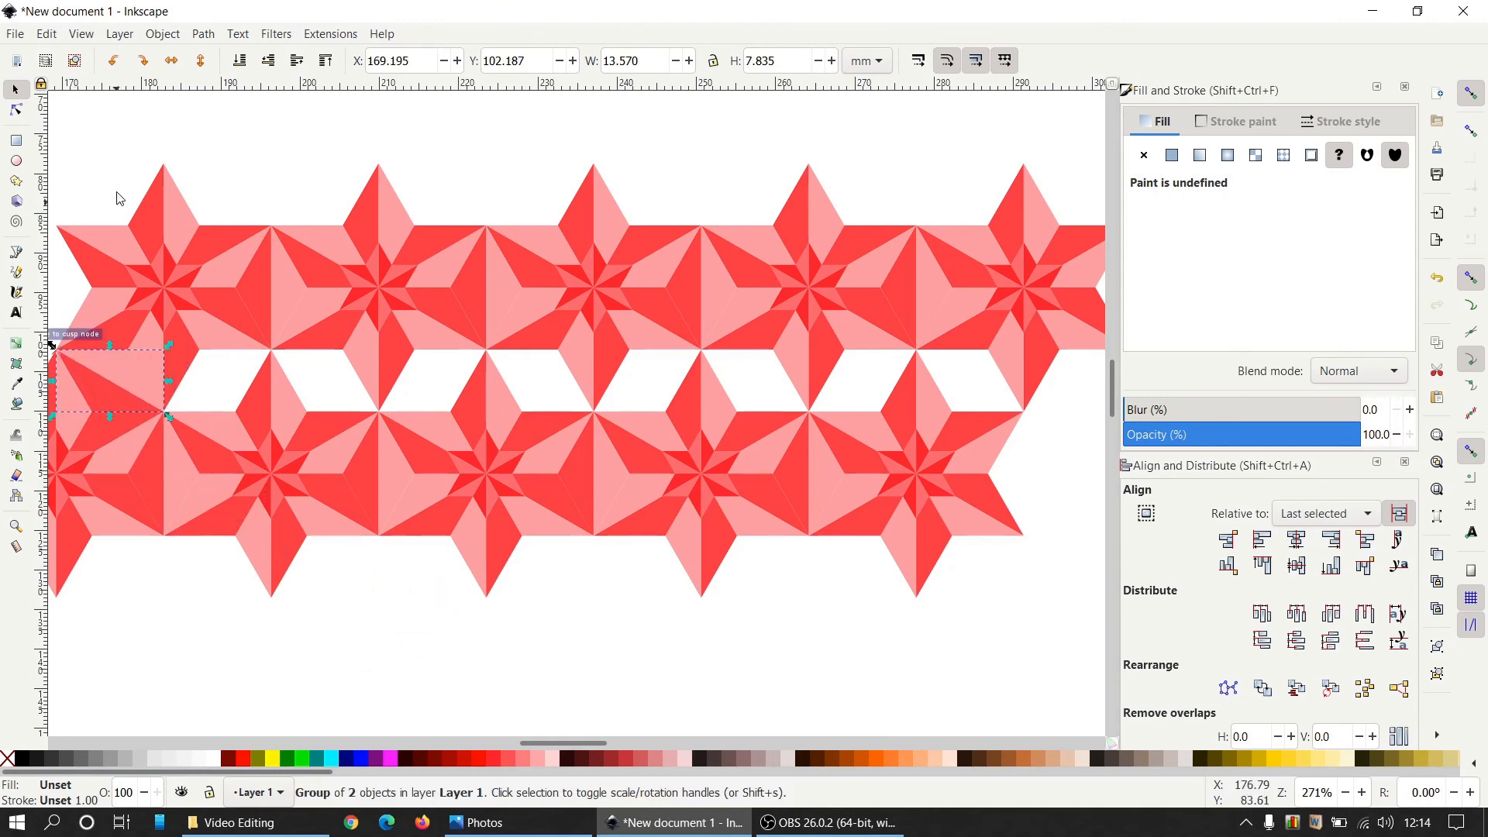
left_click(200, 62)
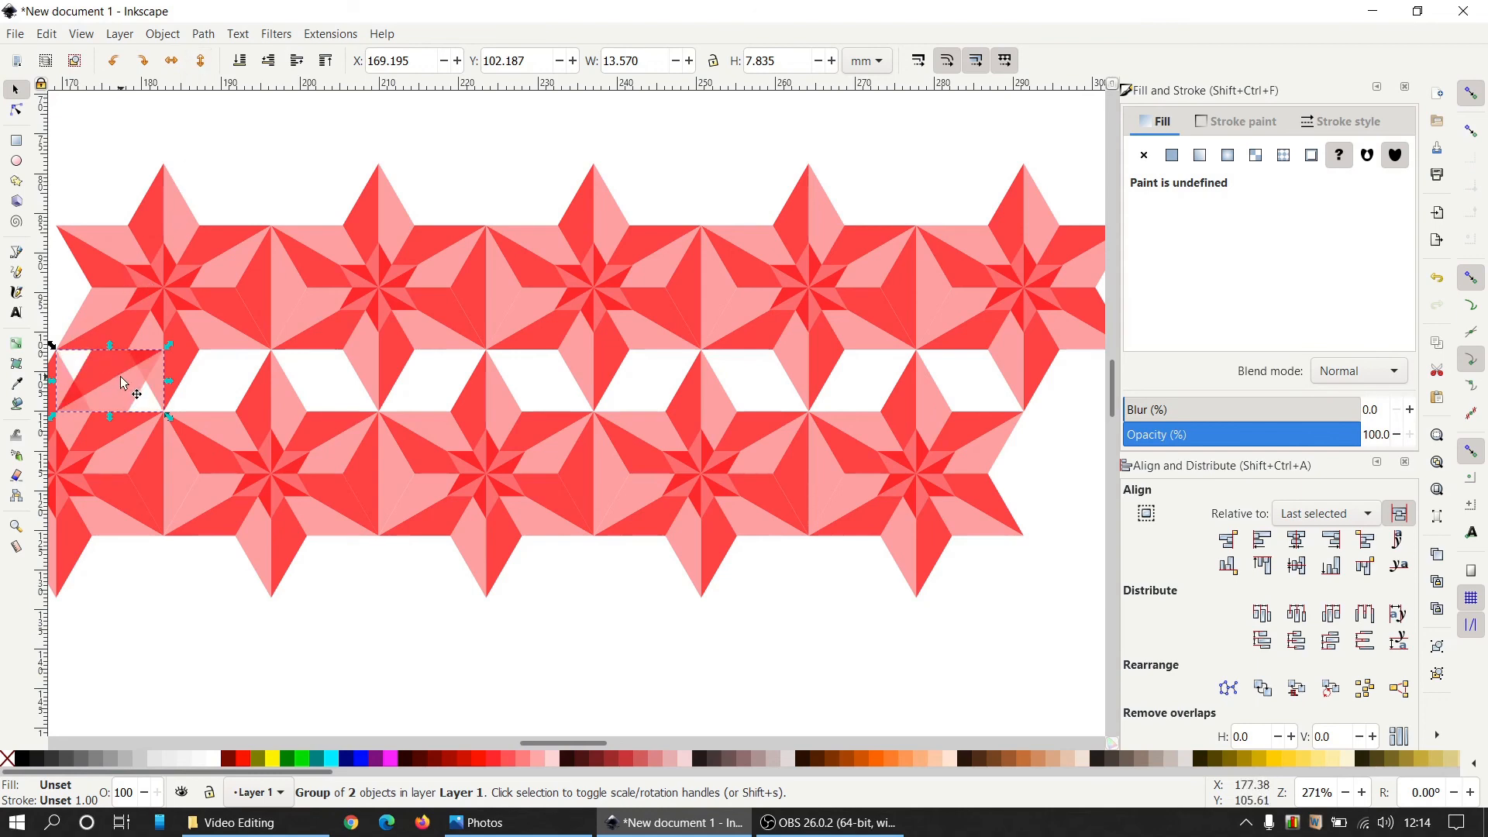
left_click(171, 61)
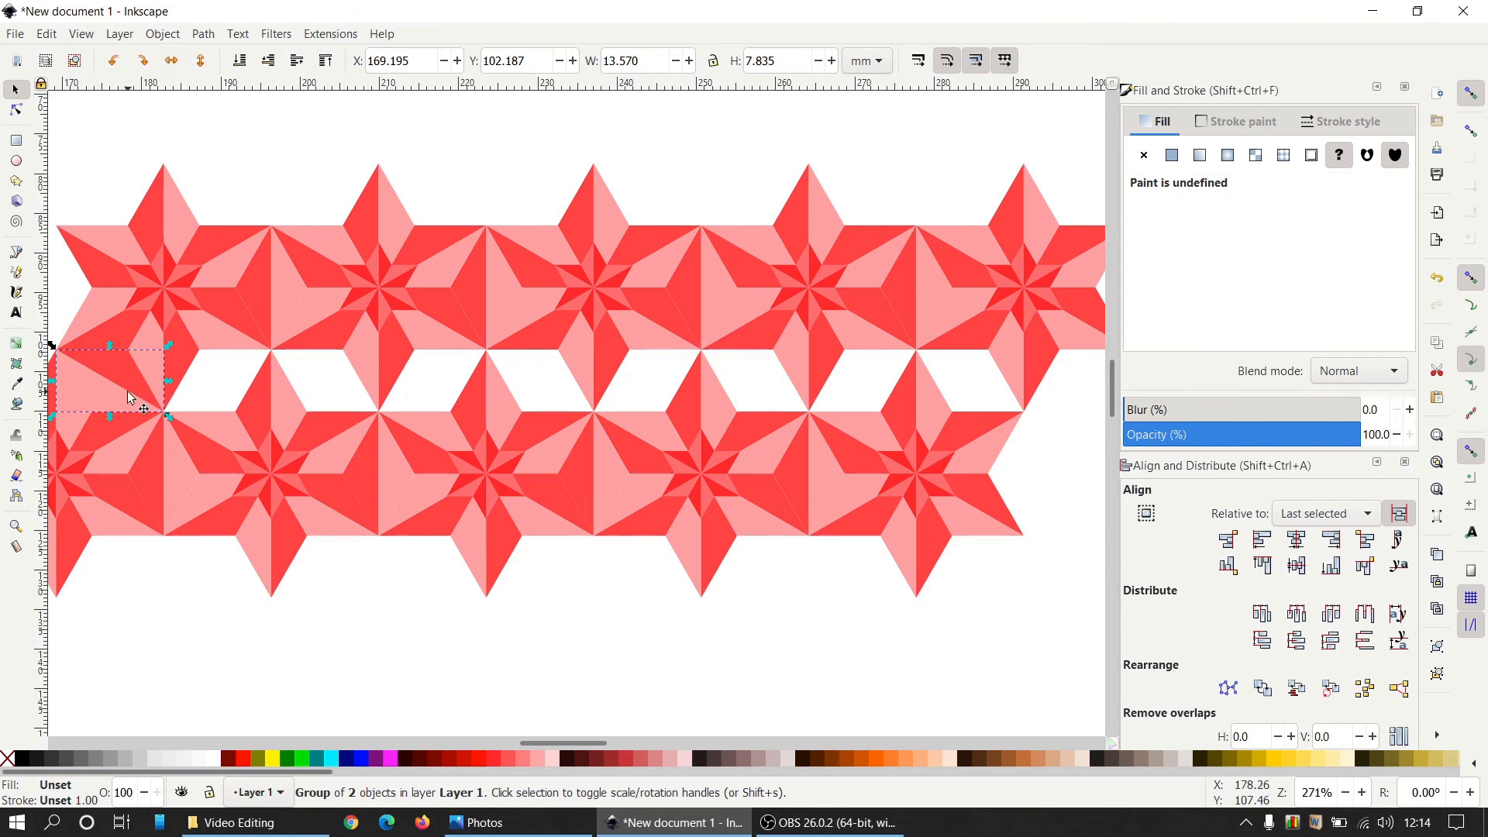
- Fill the remaining gaps between the rows that slope down to the right with snapped duplicates of the rotated diamond
left_click(127, 391)
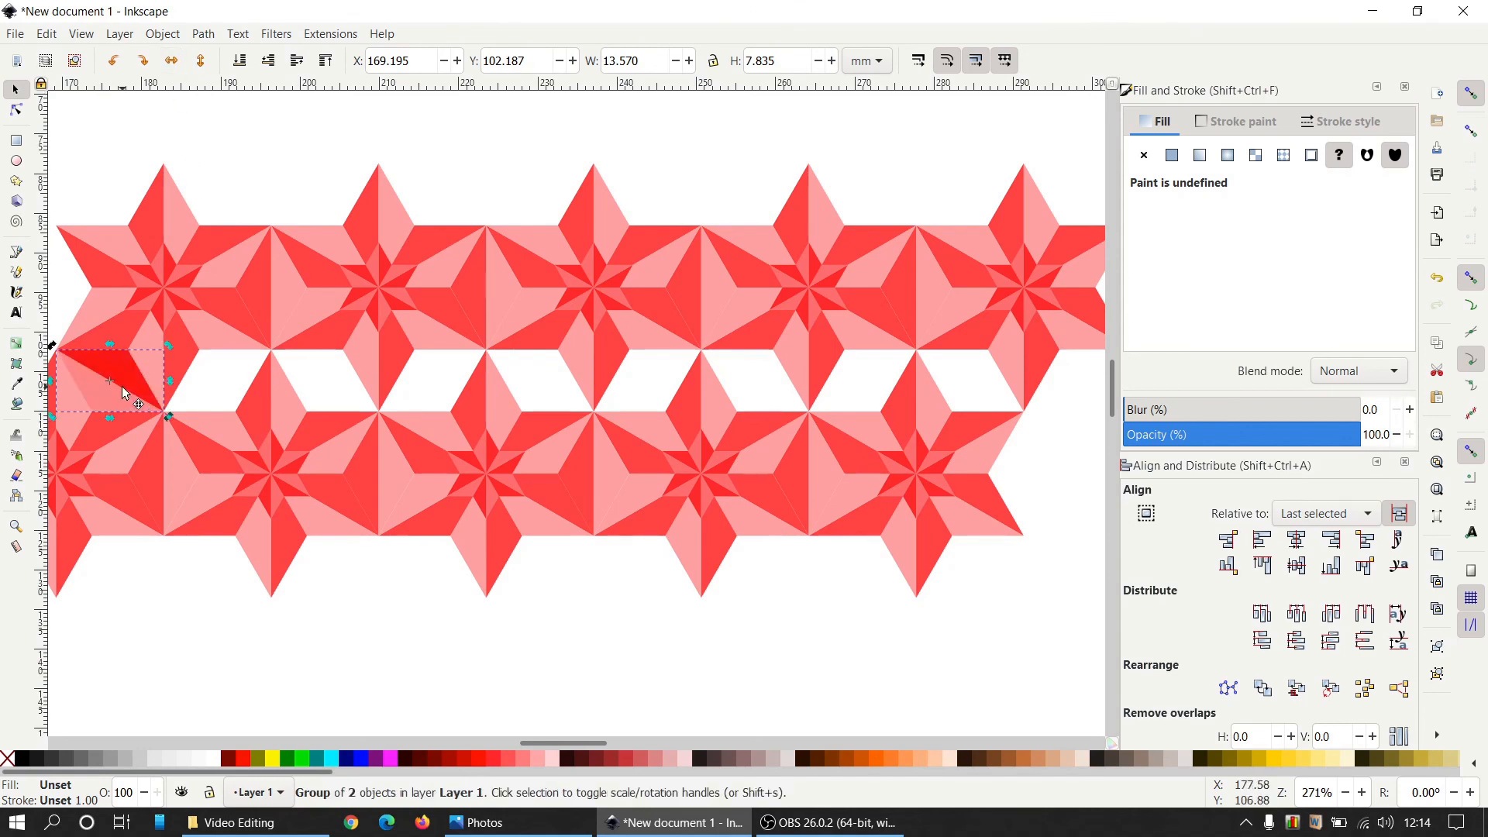
left_click_drag(125, 391, 1018, 408)
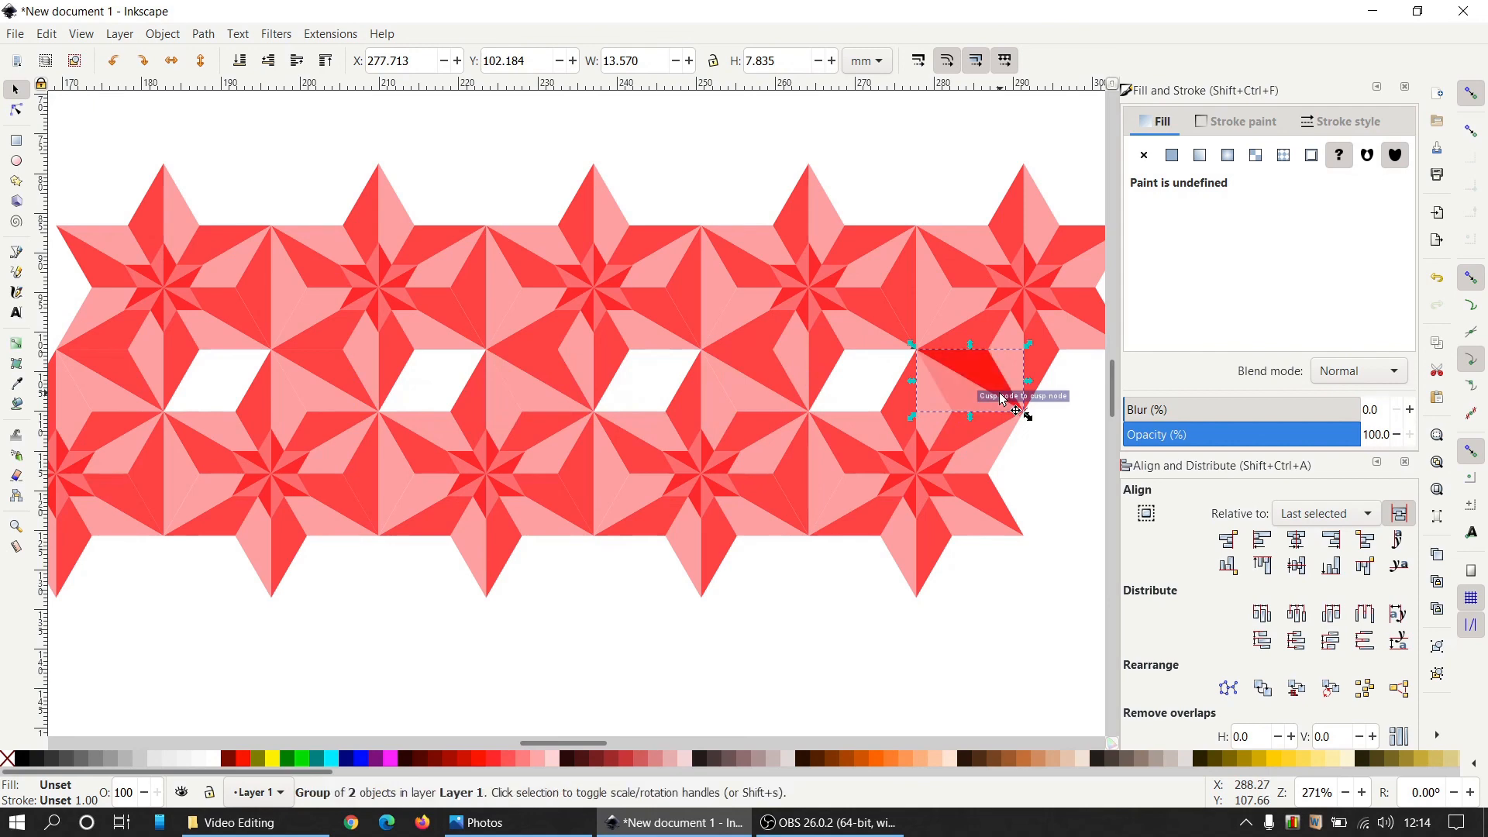
- Flip the diamond horizontally and fill the oppositely slanted gaps between the rows with snapped copies, undoing the surplus duplicate
left_click(175, 62)
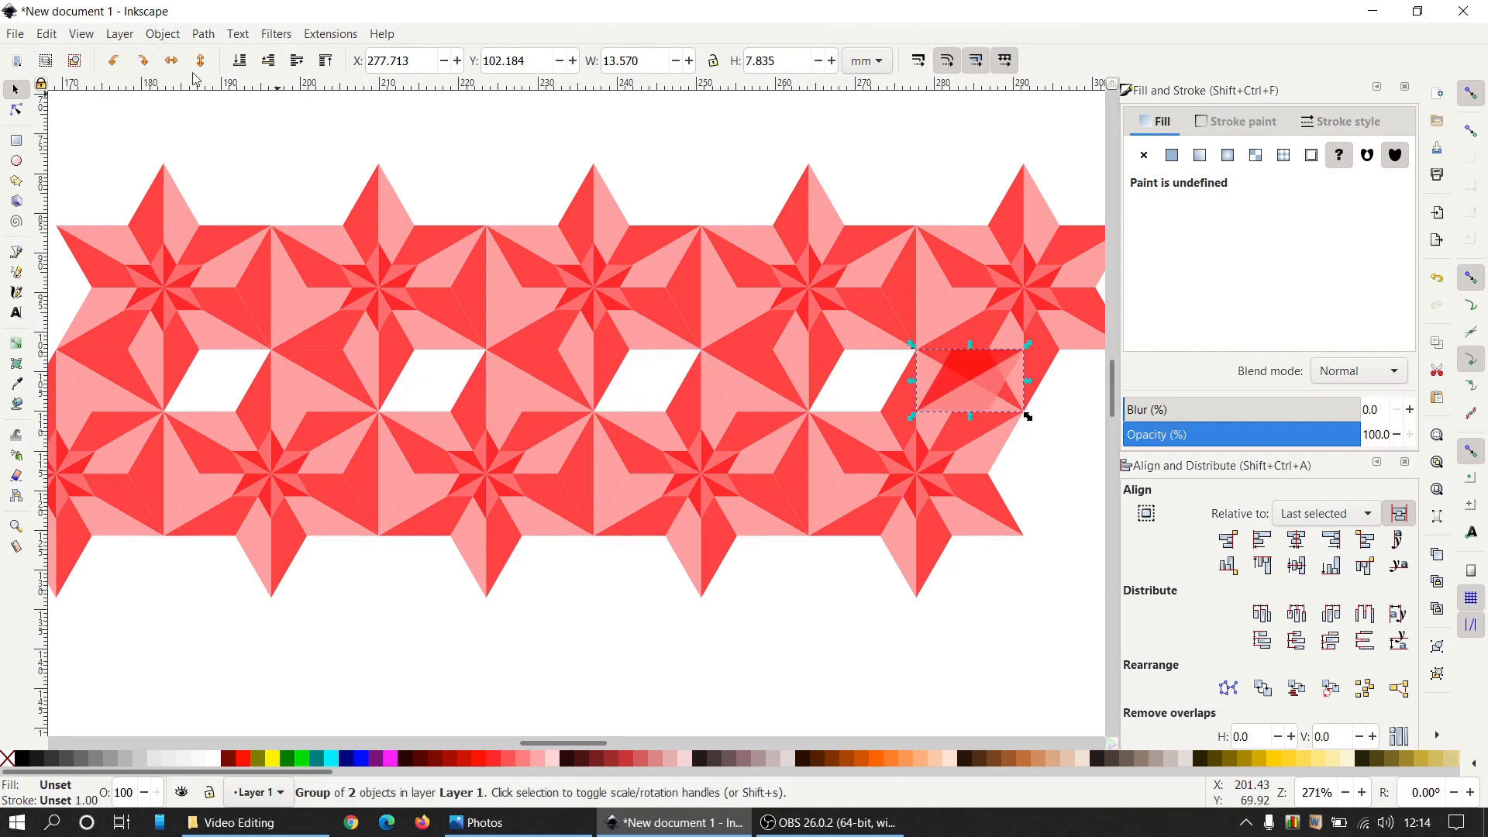
left_click_drag(985, 397, 220, 393)
key("ctrl+z")
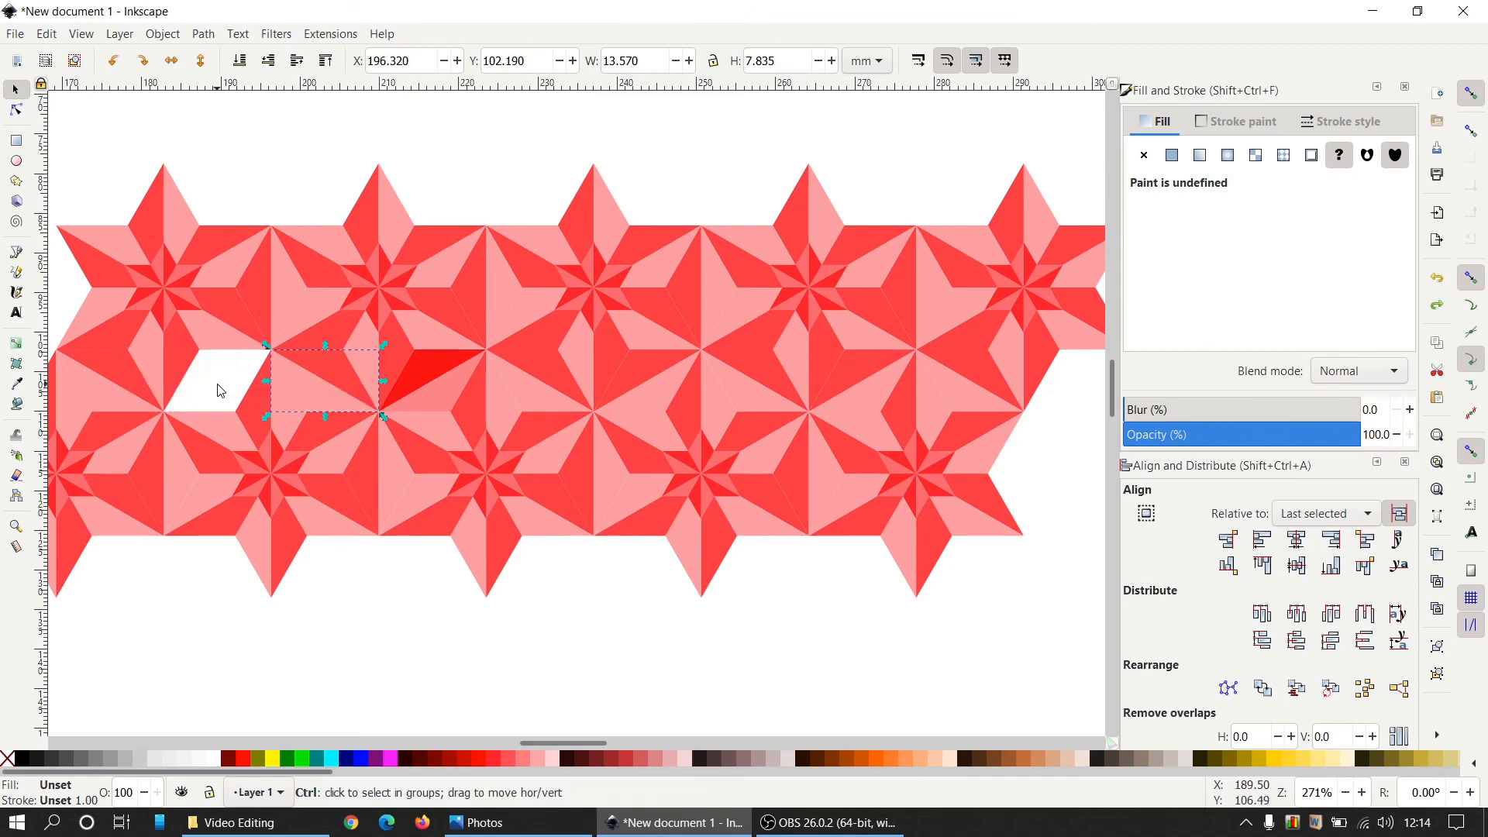
key("ctrl+z")
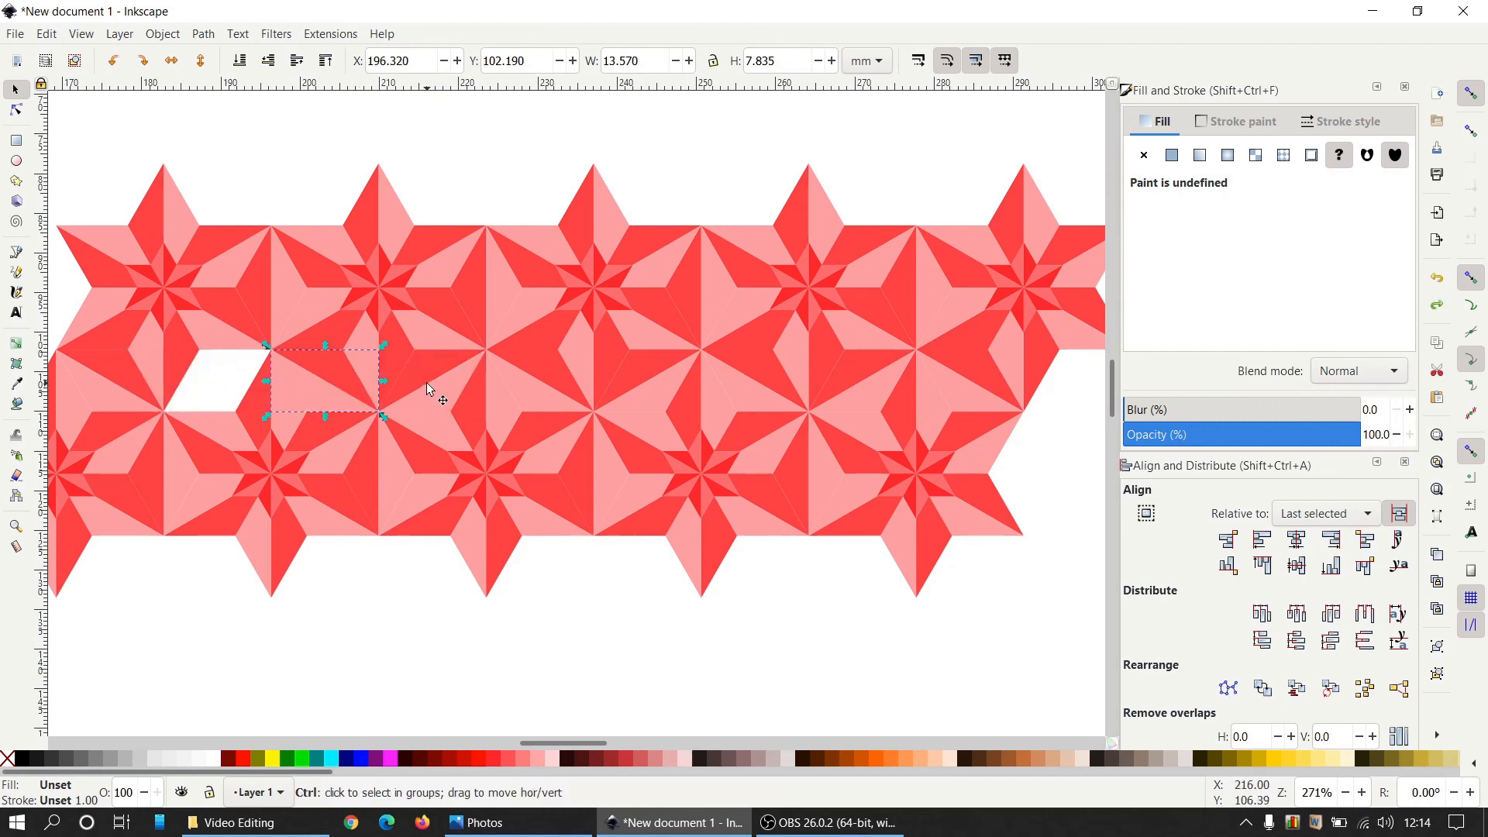
left_click_drag(427, 383, 216, 386)
left_click(637, 688)
scroll(634, 611, "down", 1)
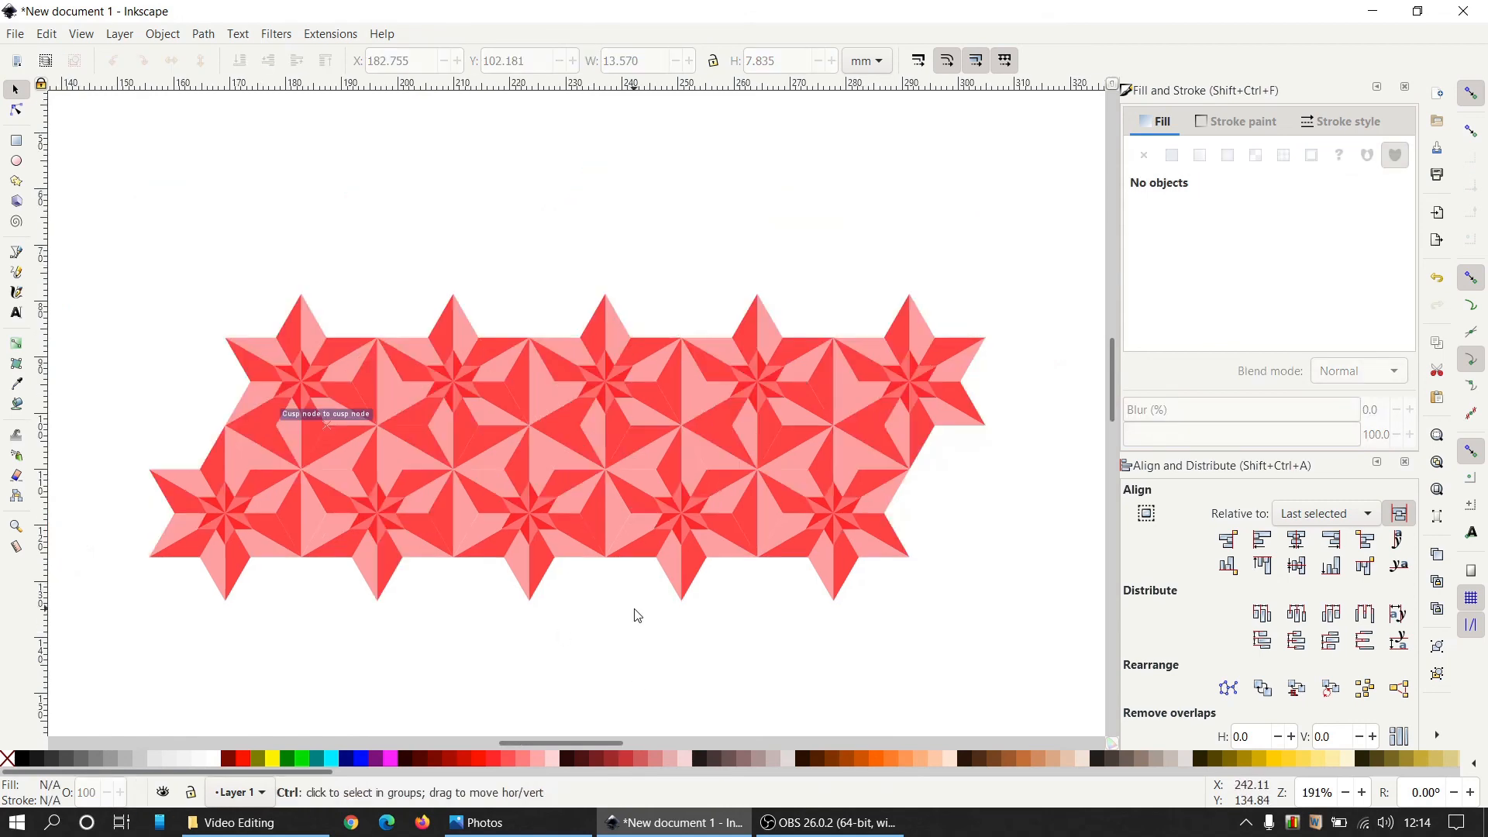